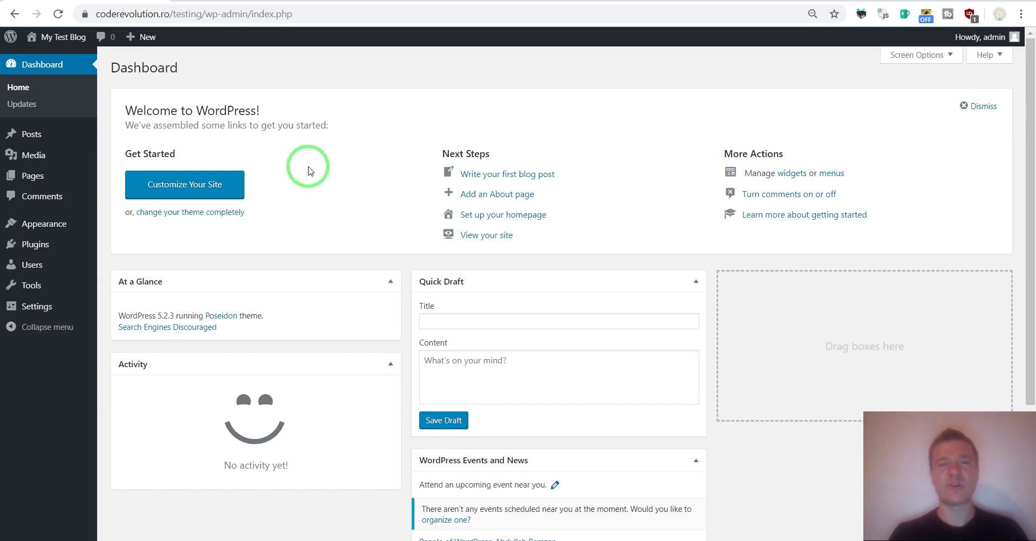
Step: Upload tgomatic-telegram-bot.zip as a new plugin, install it, and activate TGomatic Telegram Bot
mouse_move(35, 249)
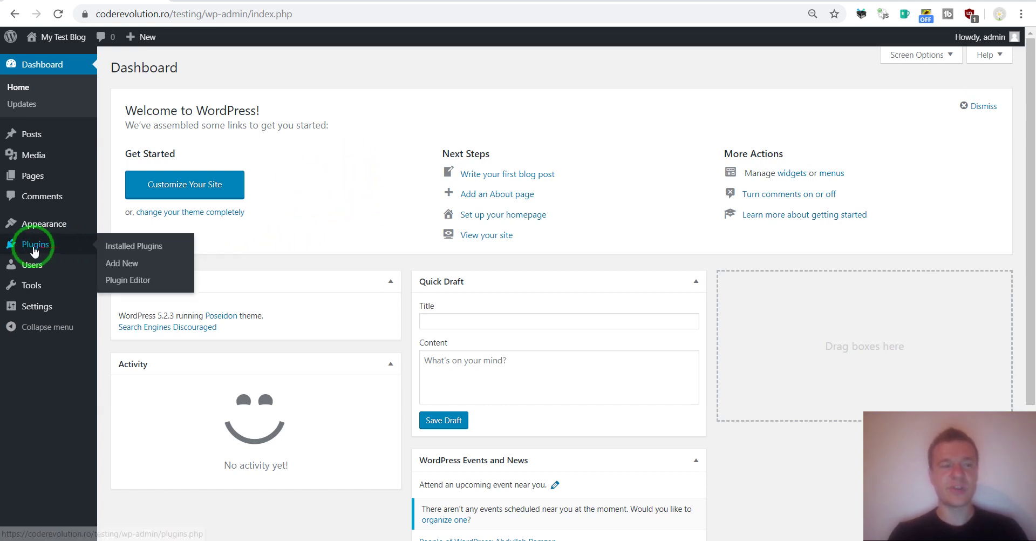
left_click(129, 265)
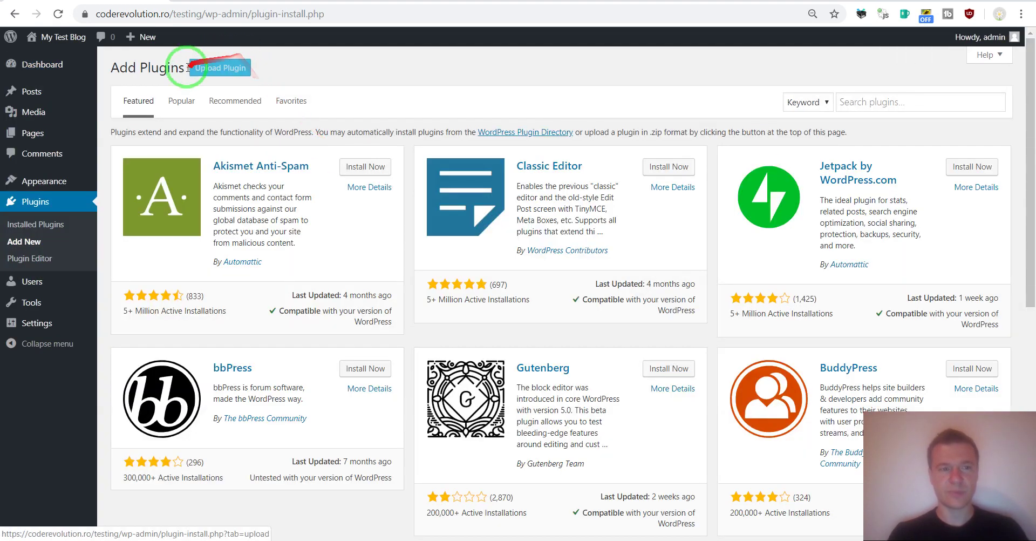
left_click(226, 67)
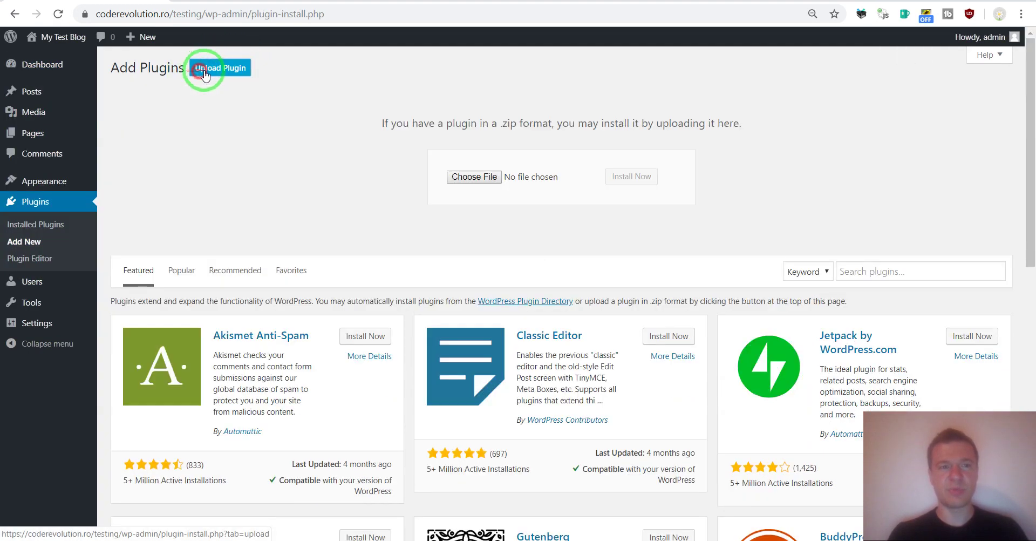
left_click(459, 178)
double_click(186, 77)
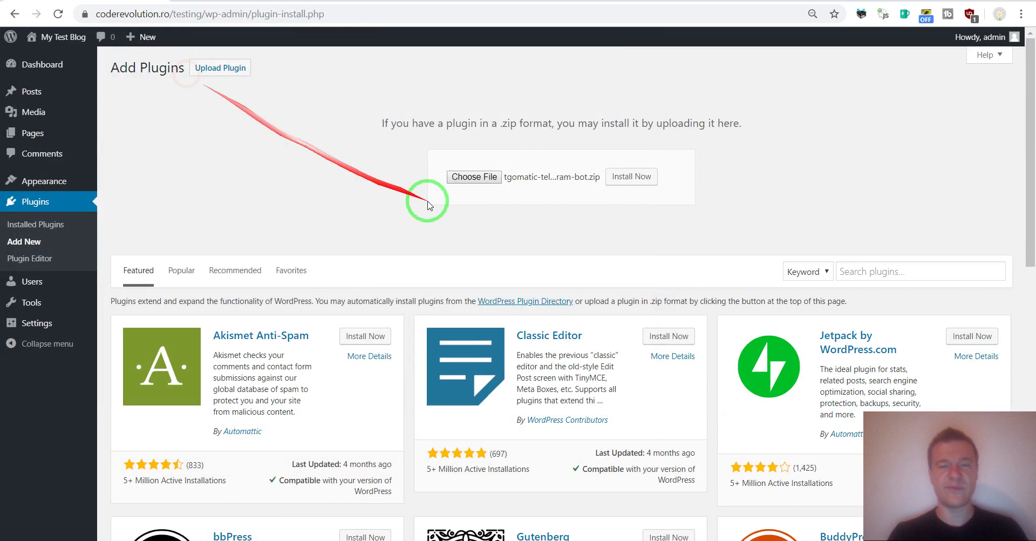
left_click(620, 177)
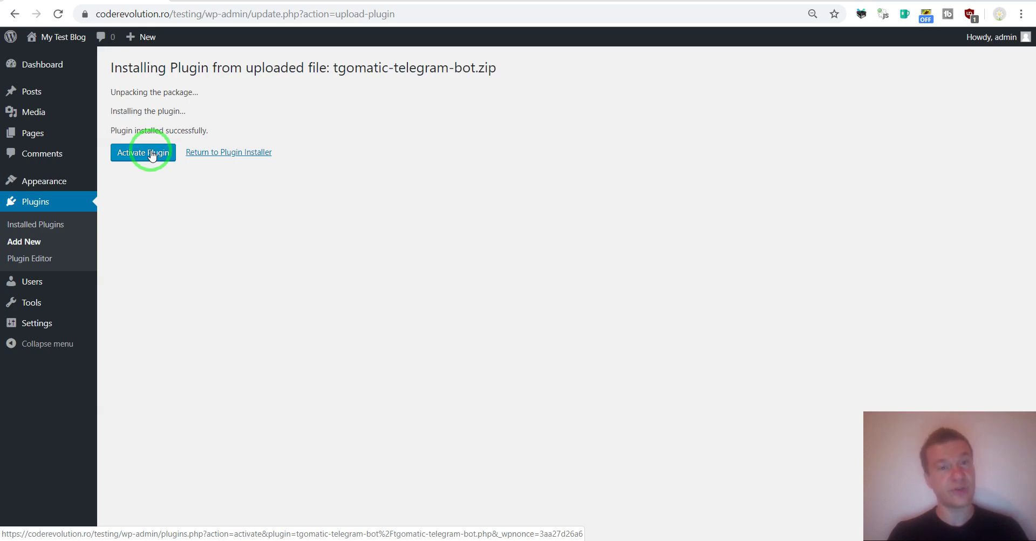
left_click(152, 156)
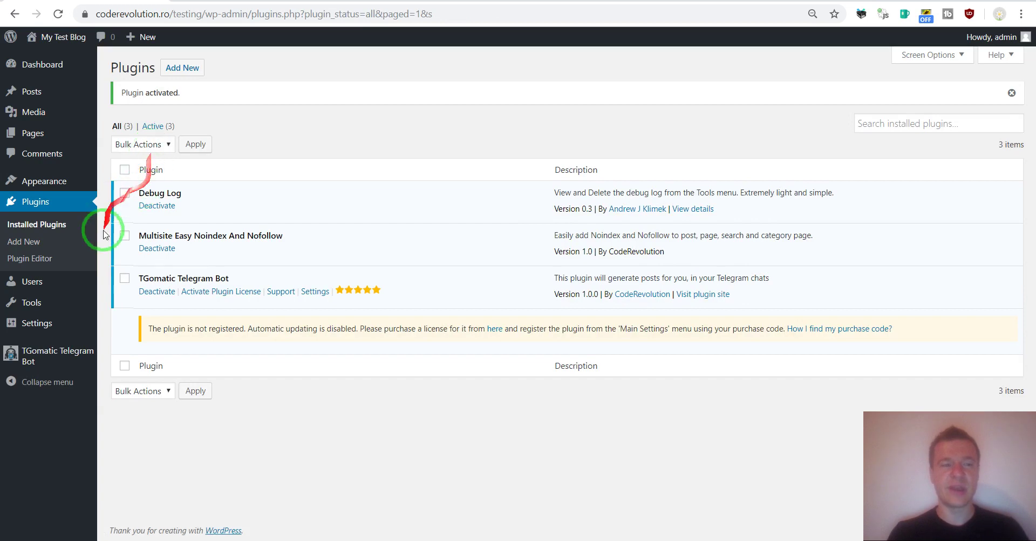
Step: Open TGomatic Main Settings, focus the Telegram Bot Token field, and switch to Telegram Desktop
left_click(25, 353)
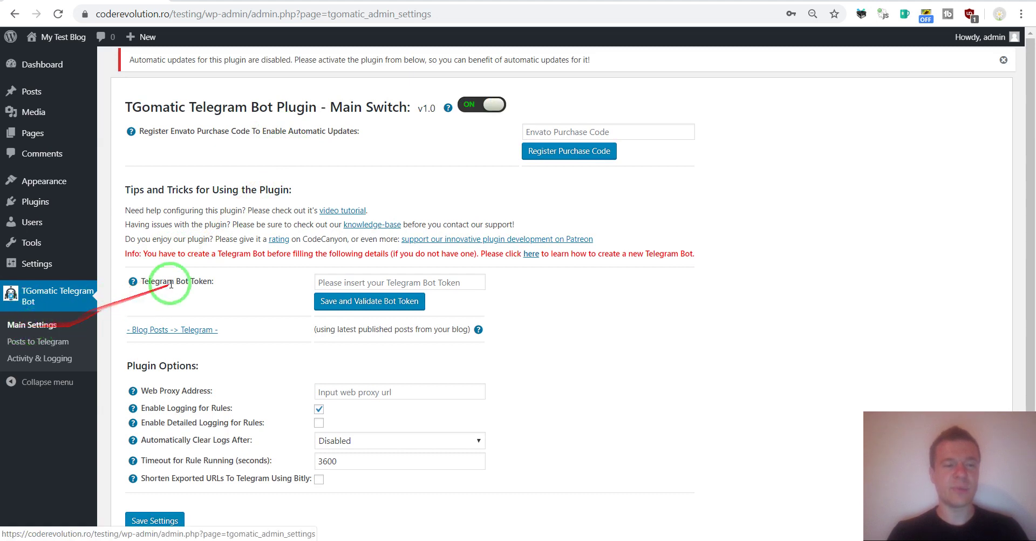
left_click_drag(143, 283, 212, 281)
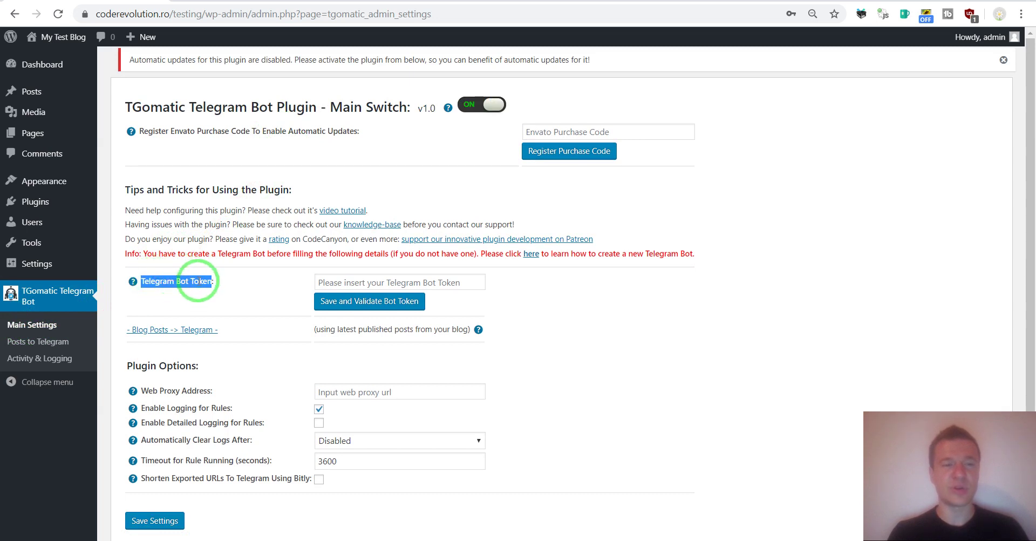
left_click(324, 282)
left_click(516, 493)
left_click(479, 540)
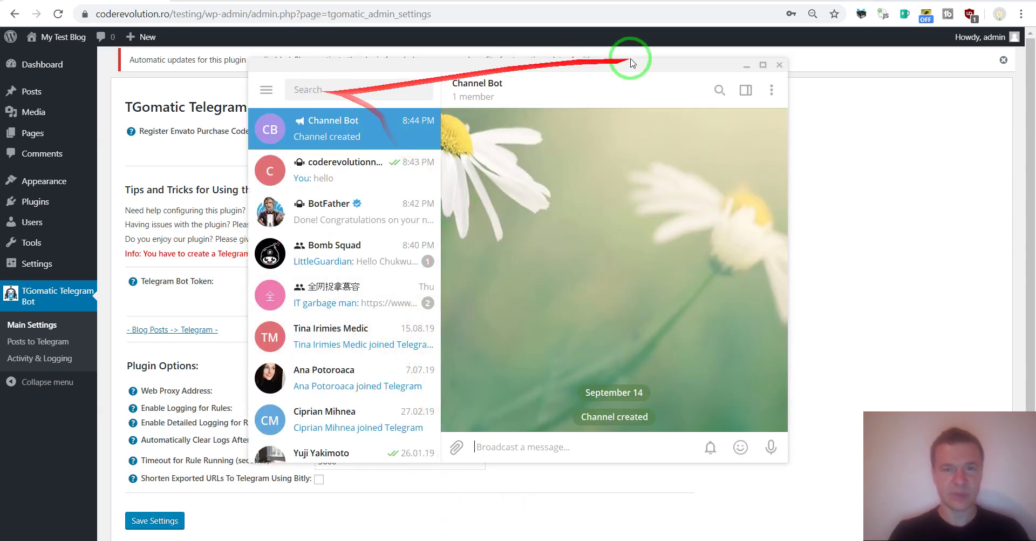
Step: Search chats for BotFather and delete the existing BotFather conversation
left_click(350, 89)
type("BotFa")
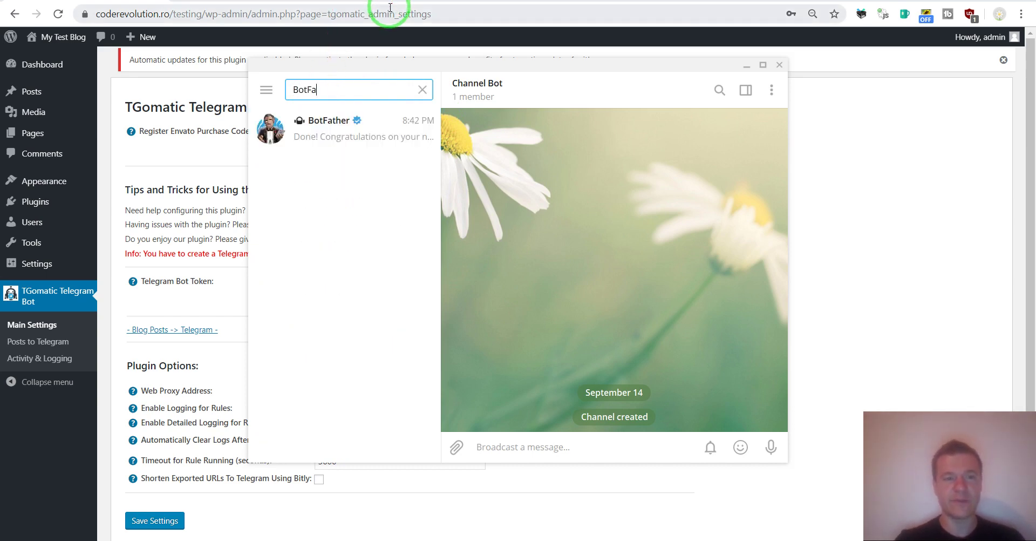
type("ther")
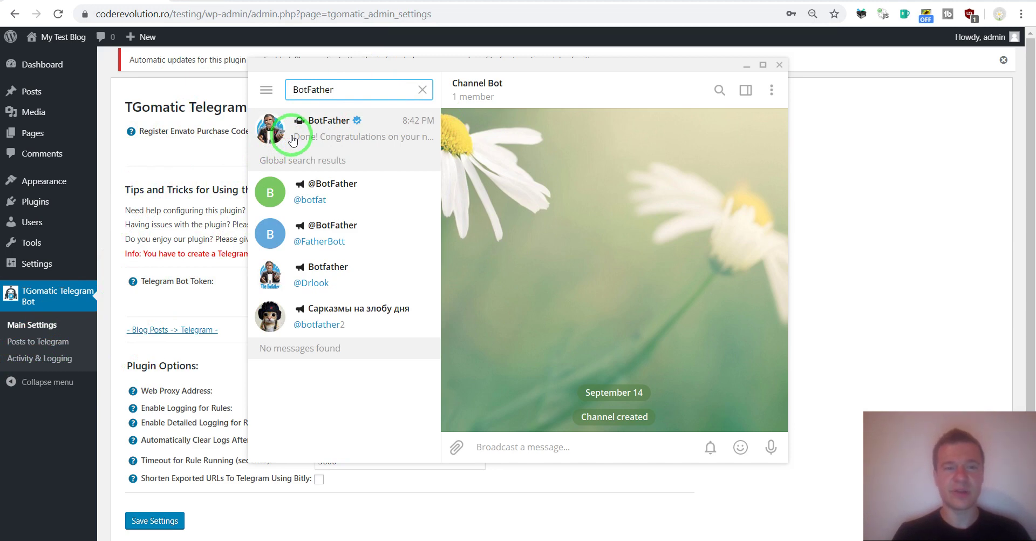
left_click(292, 140)
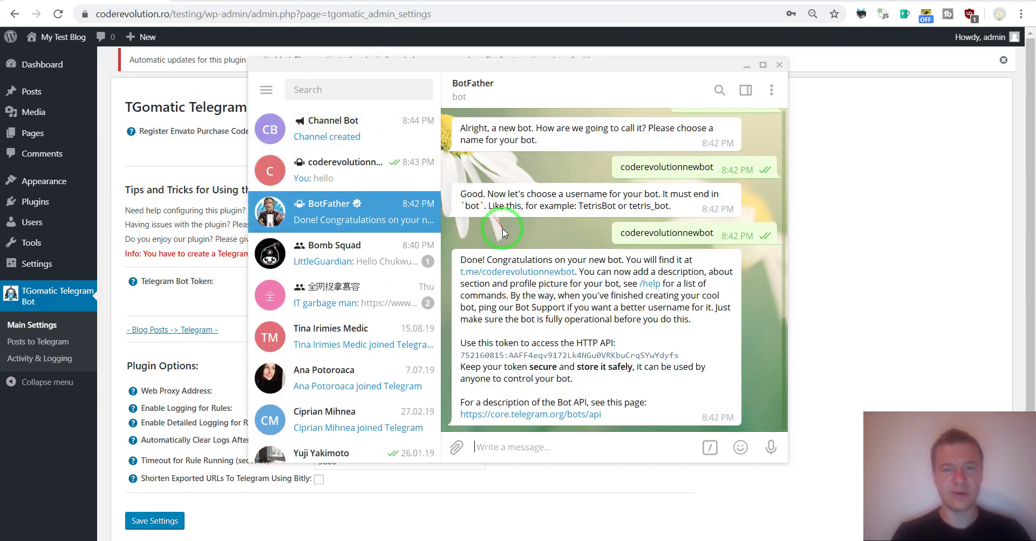
right_click(301, 212)
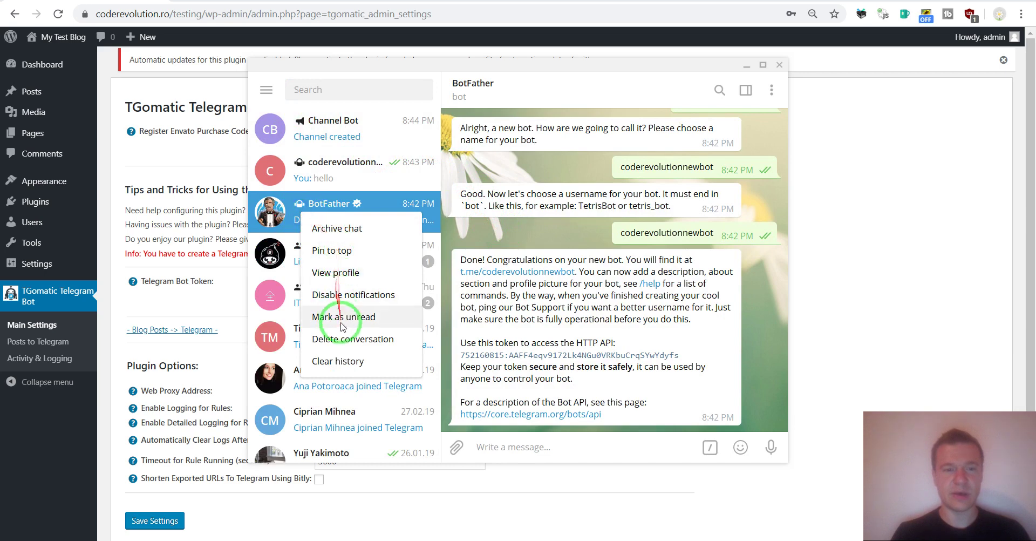
left_click(340, 339)
left_click(591, 325)
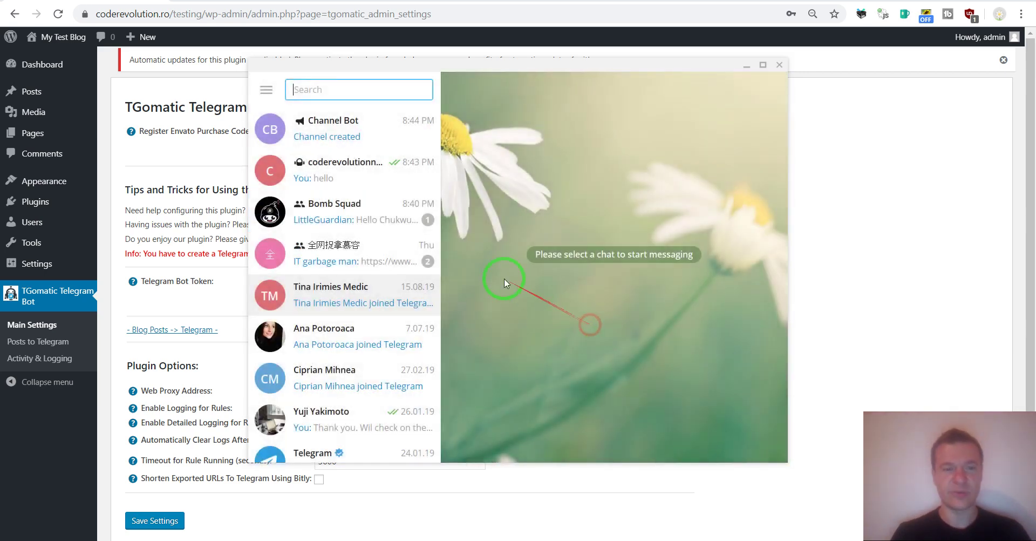
Step: Search chats for BotFather again, correcting the mistyped query
type("D")
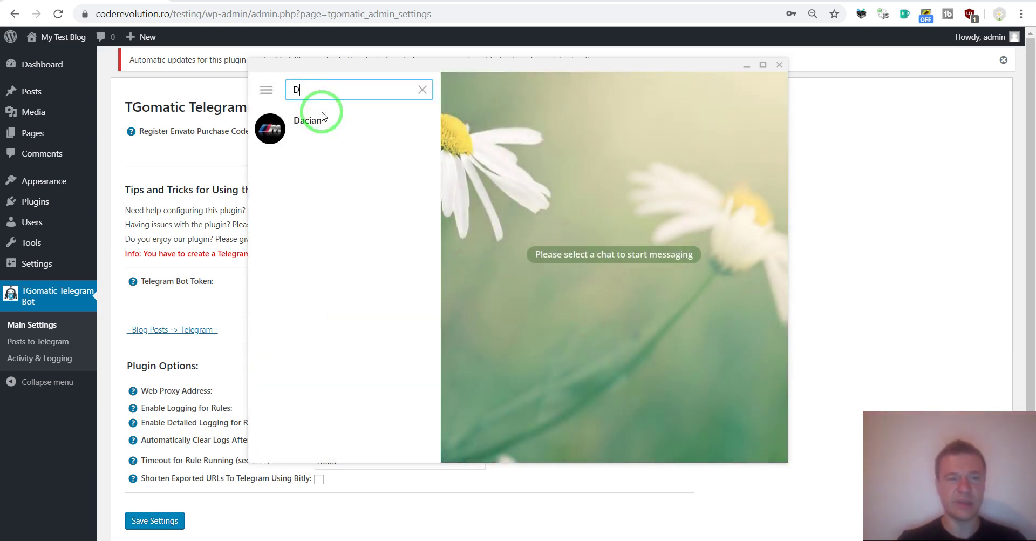
type("elete")
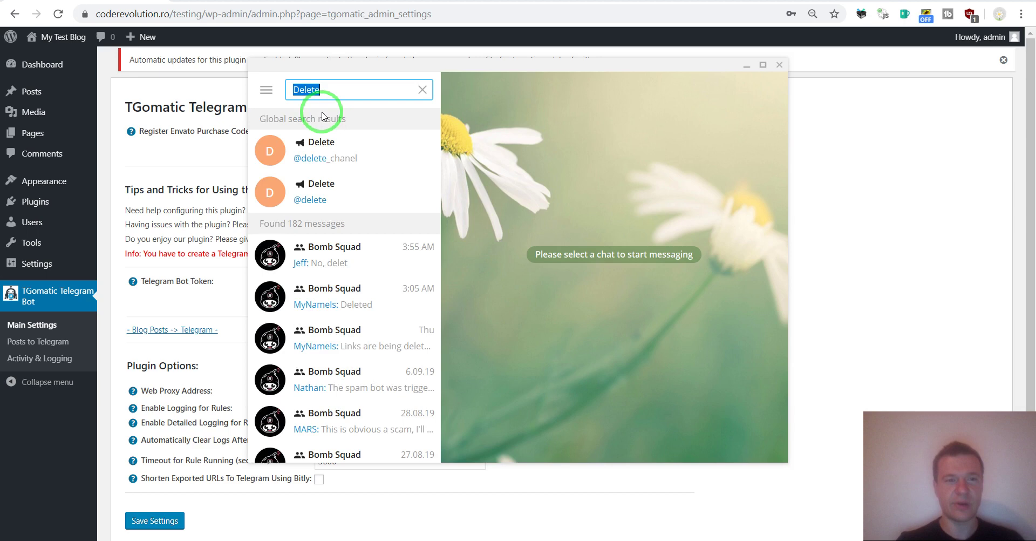
key("BackSpace")
type("BotF")
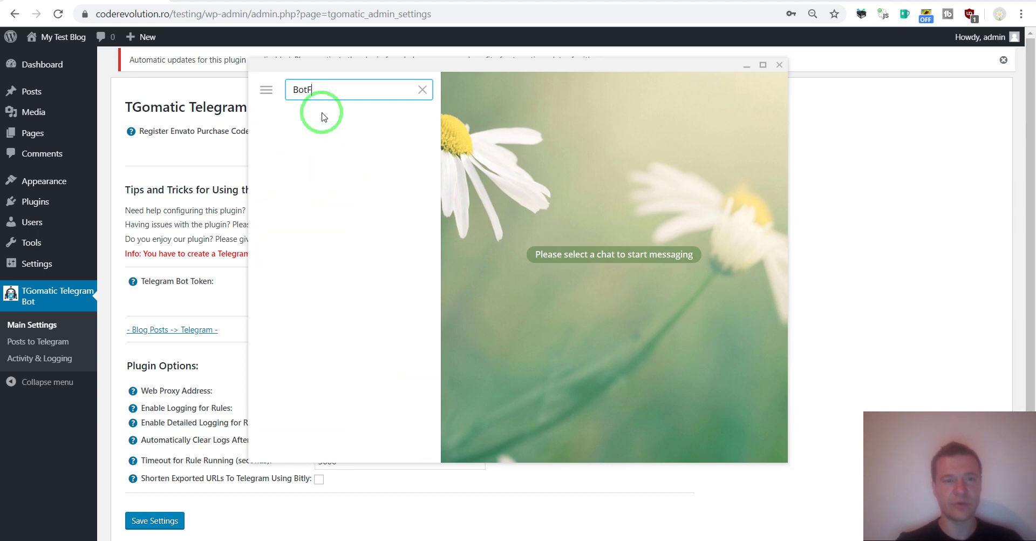
type("ather")
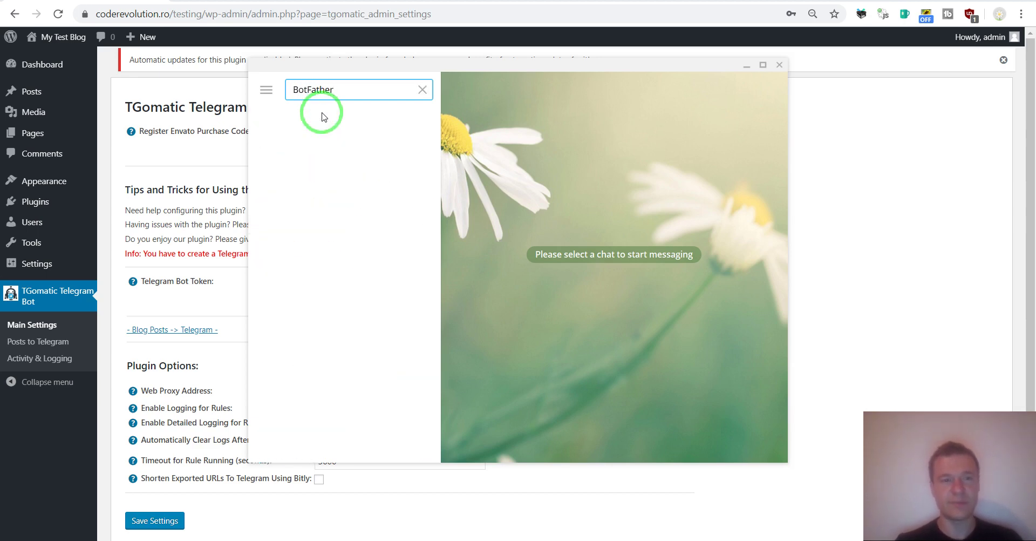
Step: Start the verified BotFather, request /newbot and send MyNewCRBot as the bot name
left_click(316, 145)
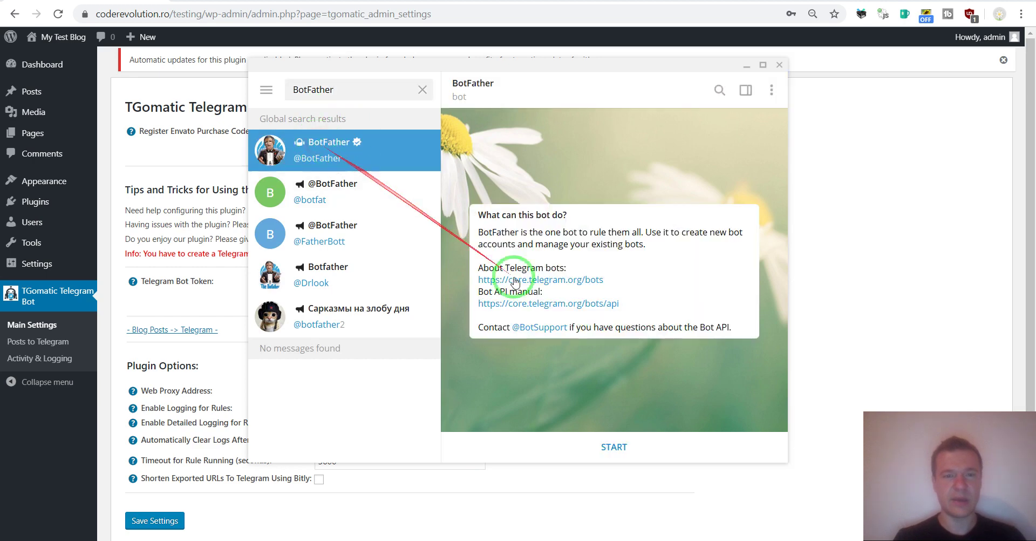
left_click(607, 446)
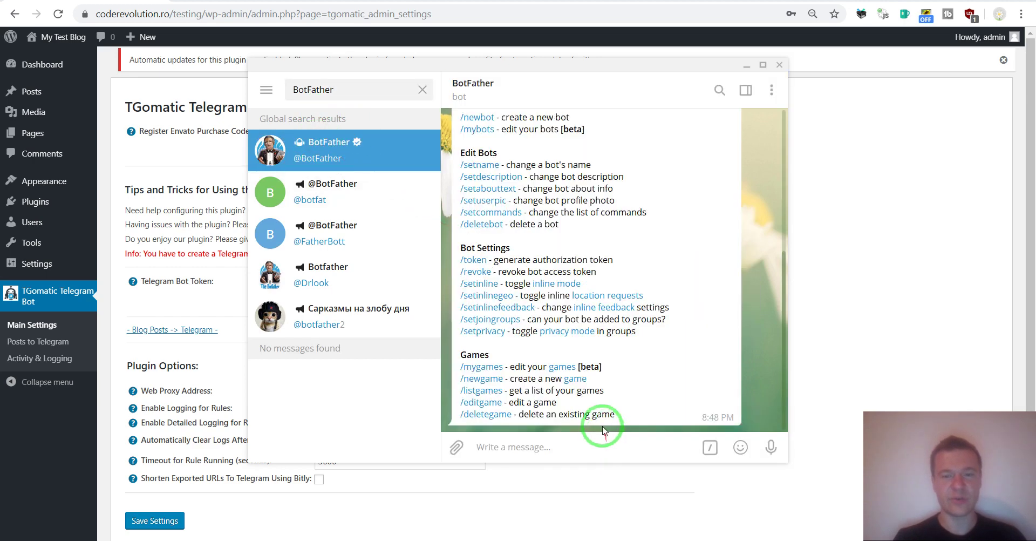
scroll(516, 286, "up", 2)
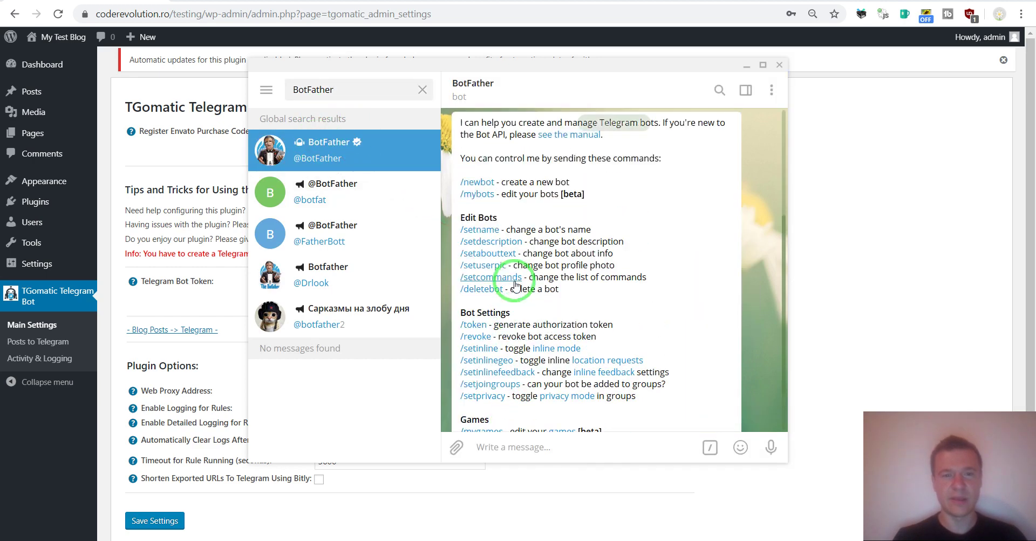
left_click(477, 183)
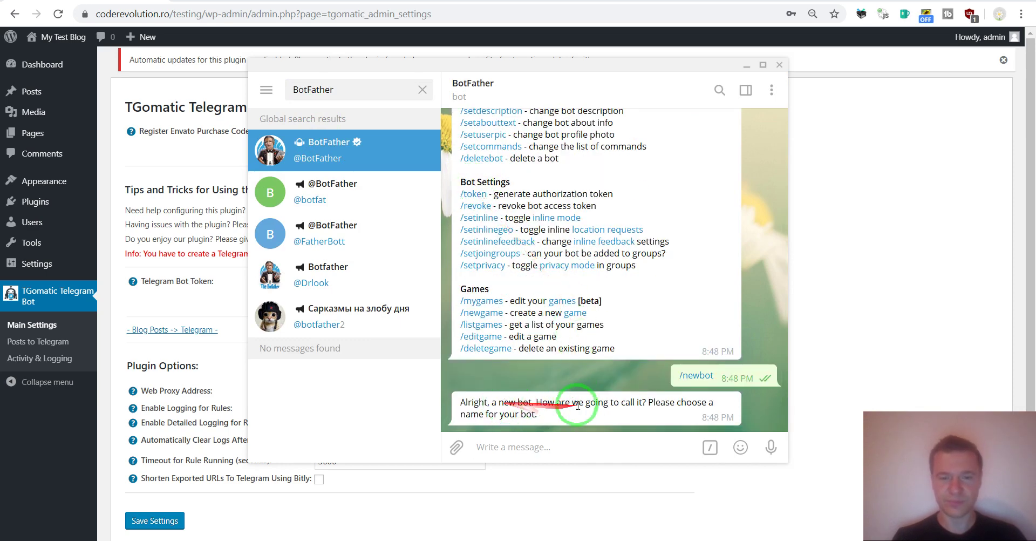
left_click(521, 443)
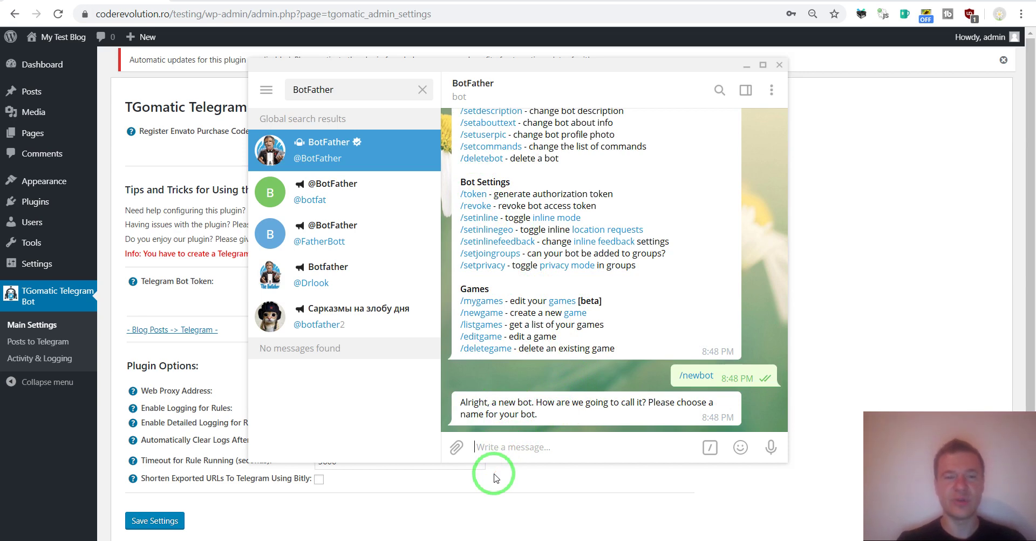
type("My")
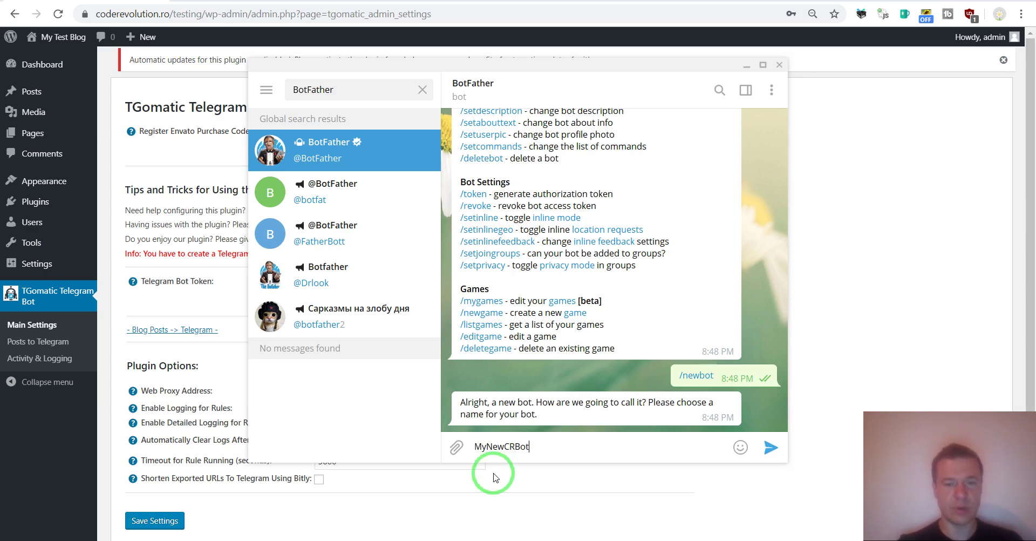
type("NewCRBot")
key("Return")
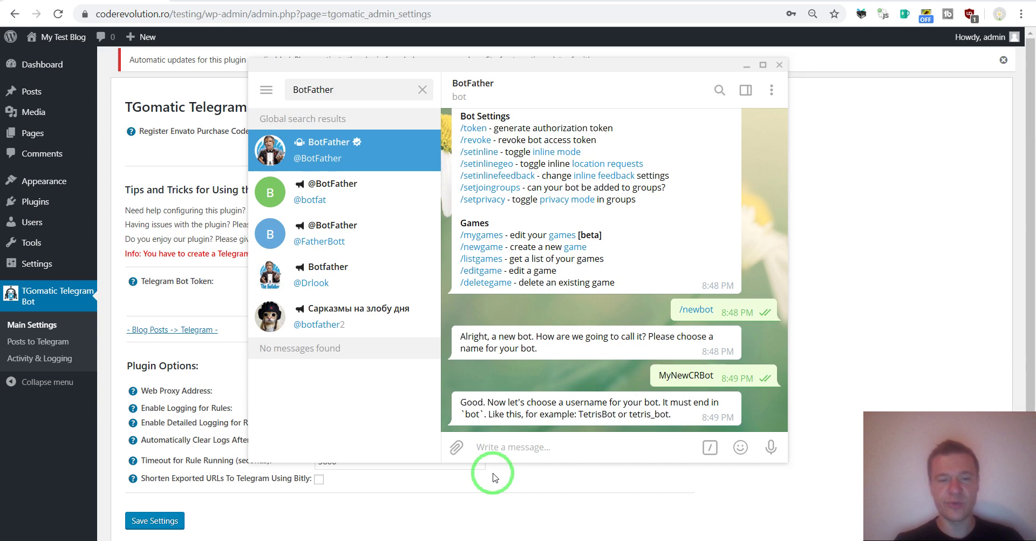
Step: Send mynewcrbot as the new bot's username to receive its token
left_click(479, 413)
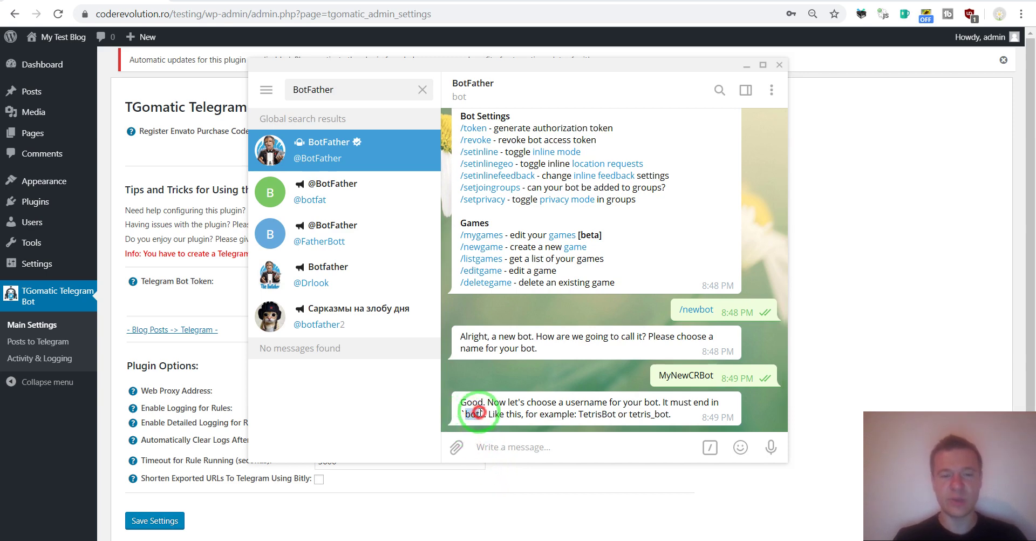
left_click(483, 447)
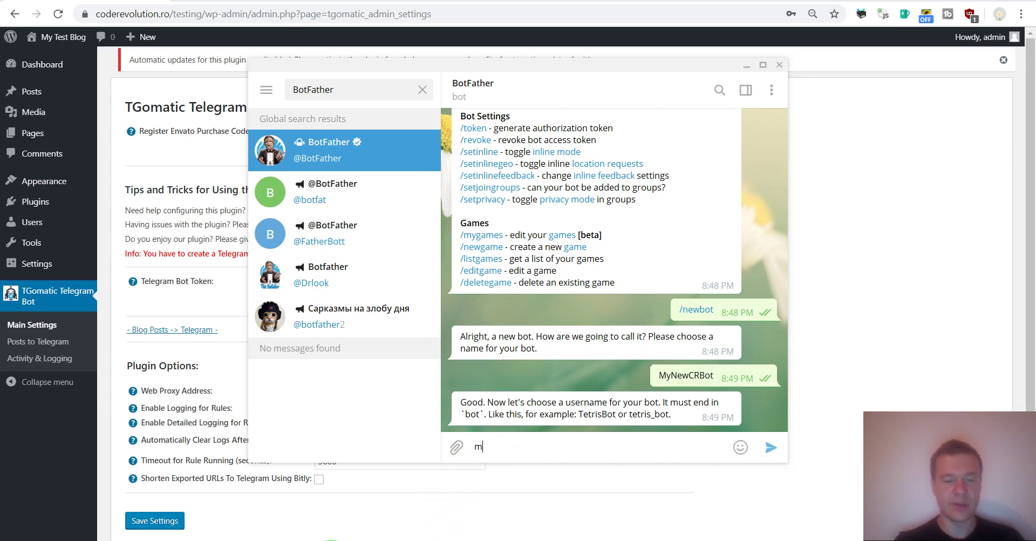
type("mynewcrbot")
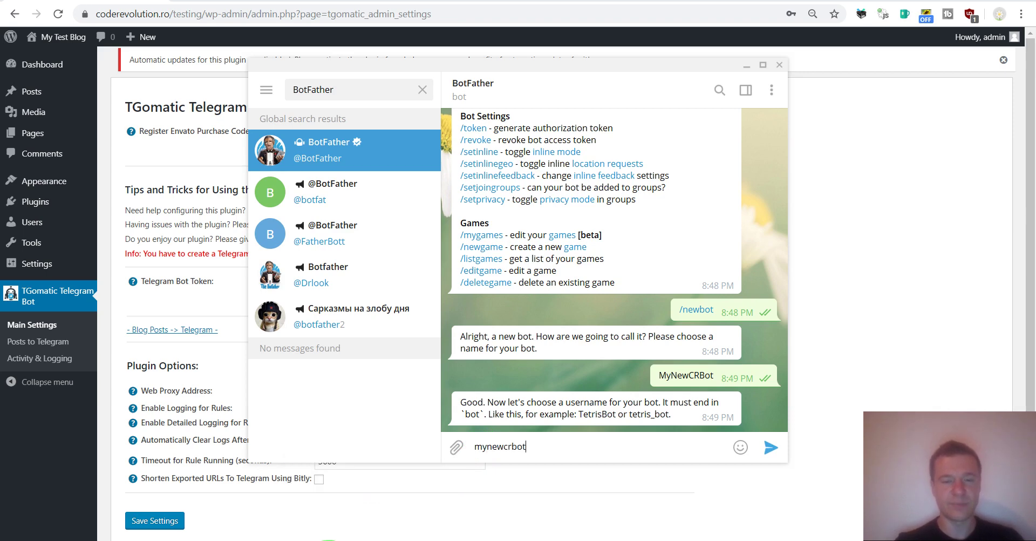
key("ctrl+a")
key("Return")
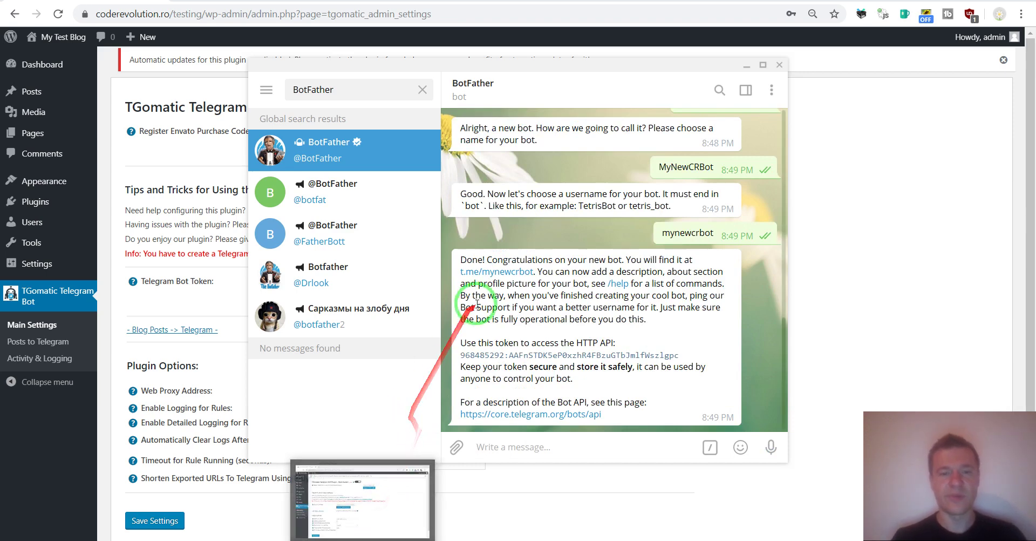
Step: Start MyNewCRBot and send it 'hello', then select its API token in BotFather
left_click(482, 275)
left_click(608, 446)
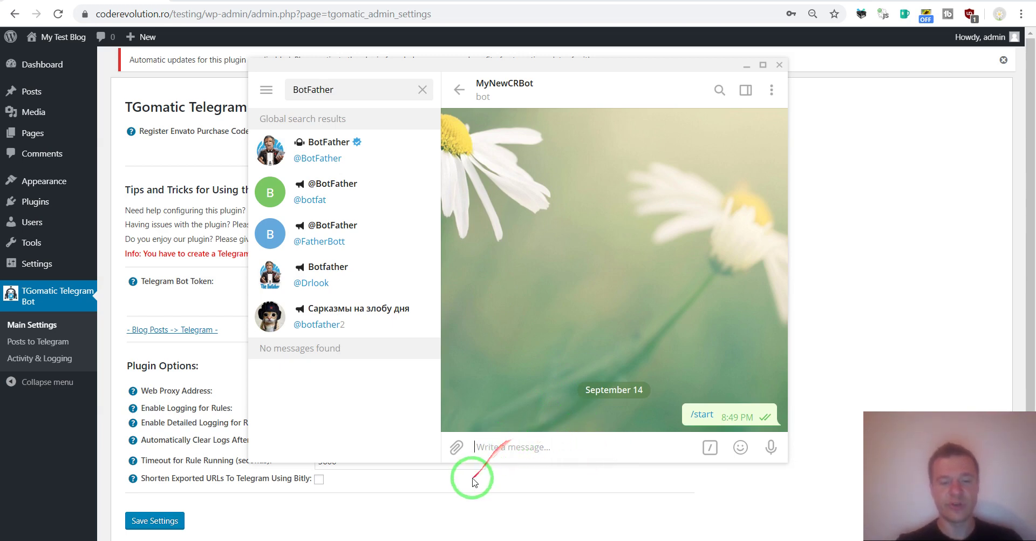
type("hello")
key("Return")
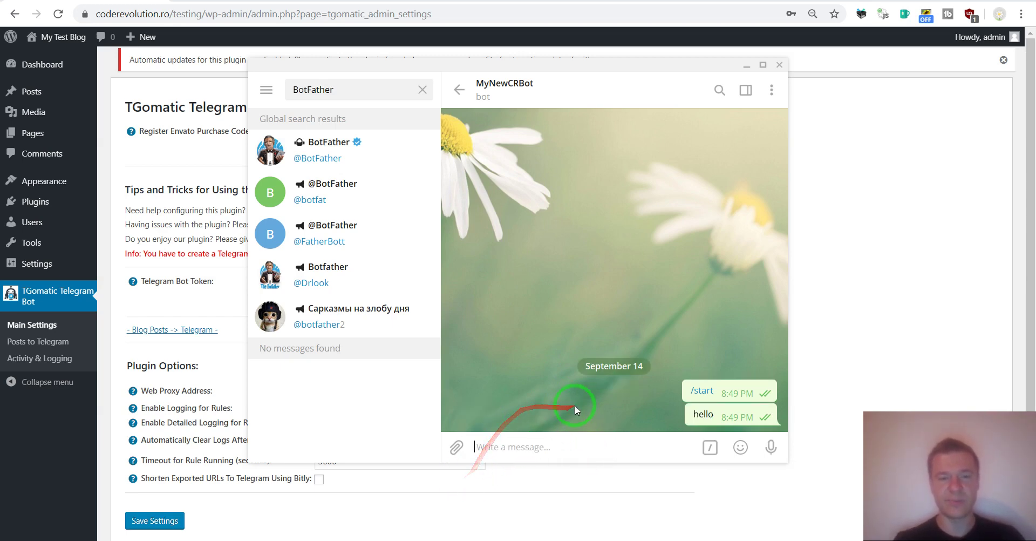
left_click(311, 139)
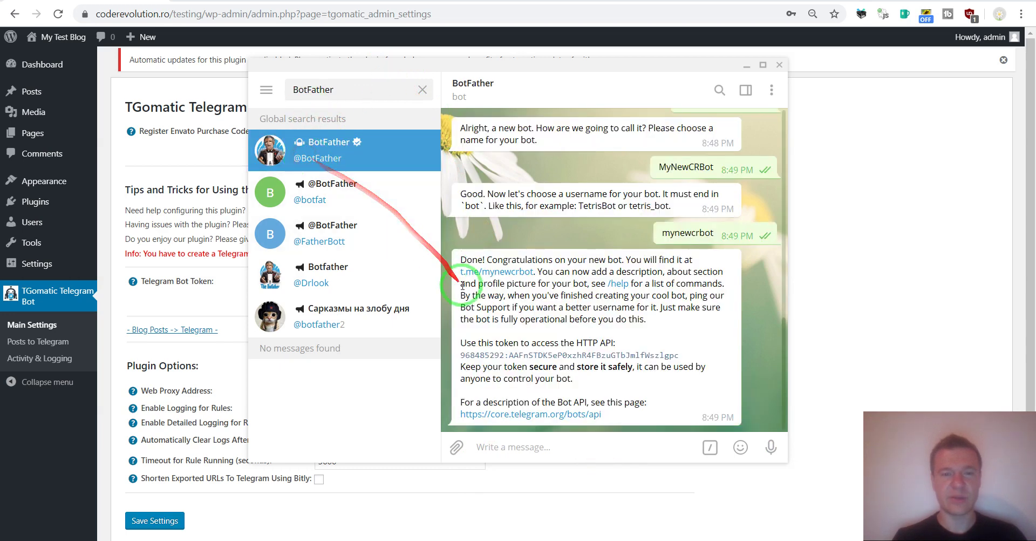
left_click_drag(462, 355, 681, 354)
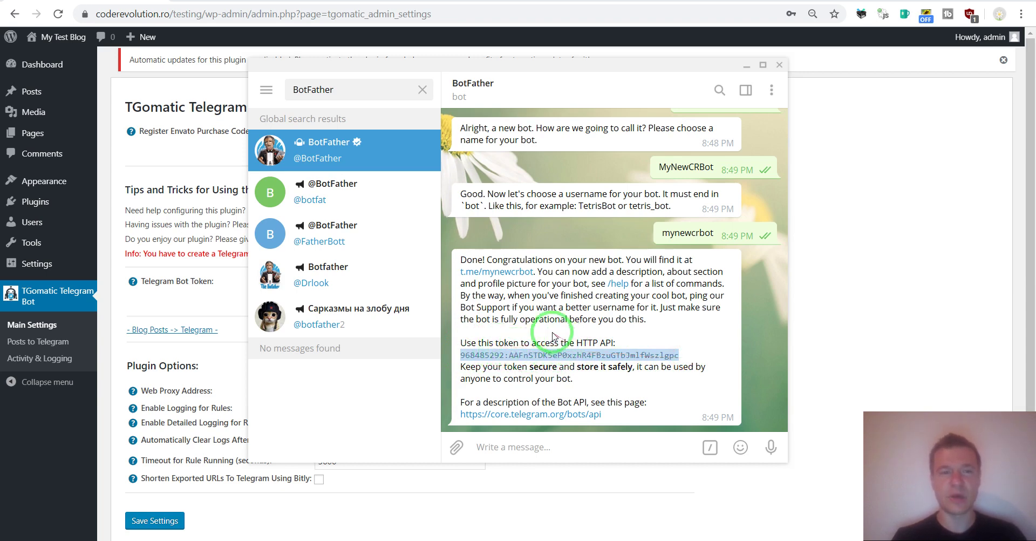
Step: Paste the MyNewCRBot token into the Telegram Bot Token field, then save and validate it
left_click(185, 147)
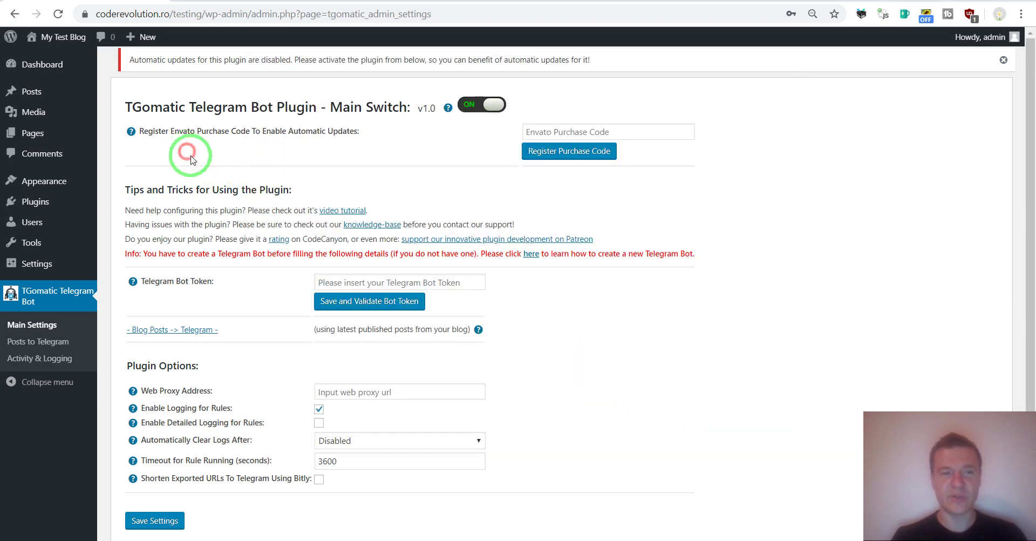
left_click(465, 539)
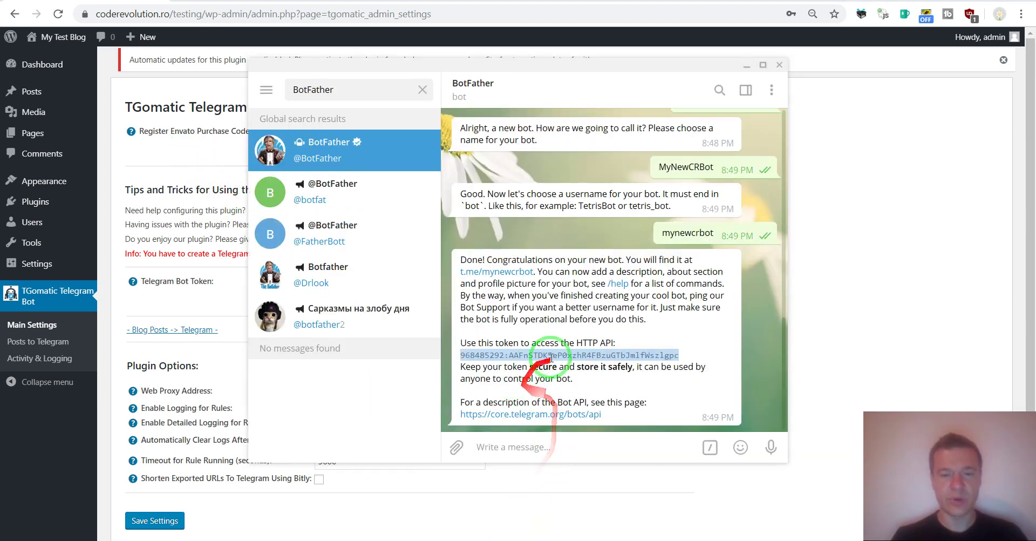
left_click(828, 315)
left_click(353, 282)
key("ctrl+v")
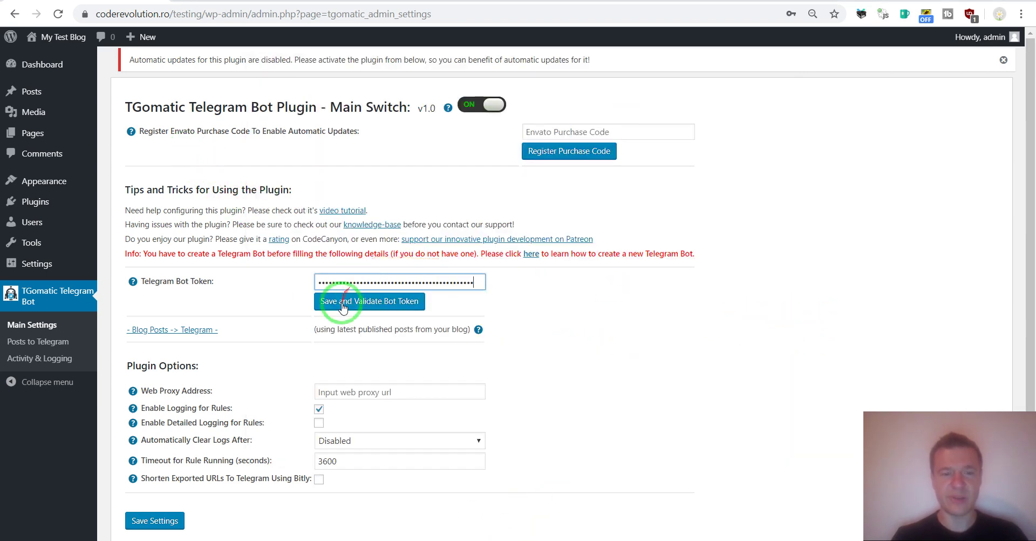
left_click(342, 305)
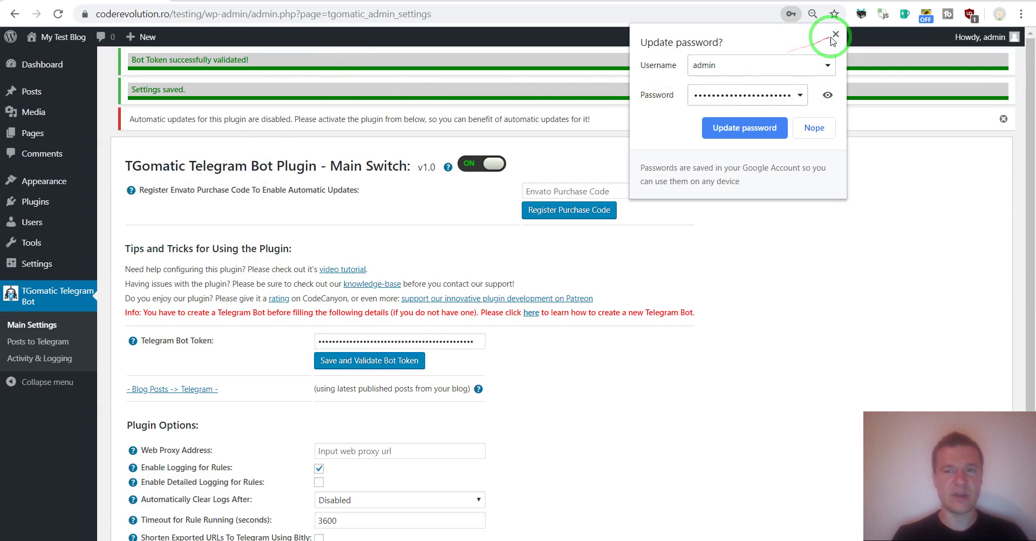
left_click(836, 34)
left_click_drag(250, 60, 129, 57)
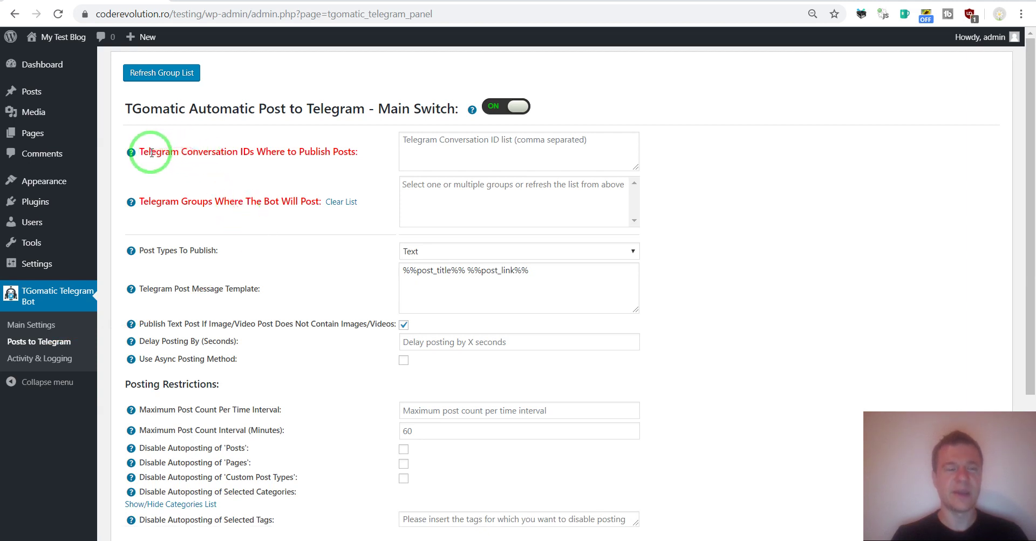
Step: Highlight the Conversation IDs and Groups labels on the Posts to Telegram page
double_click(186, 151)
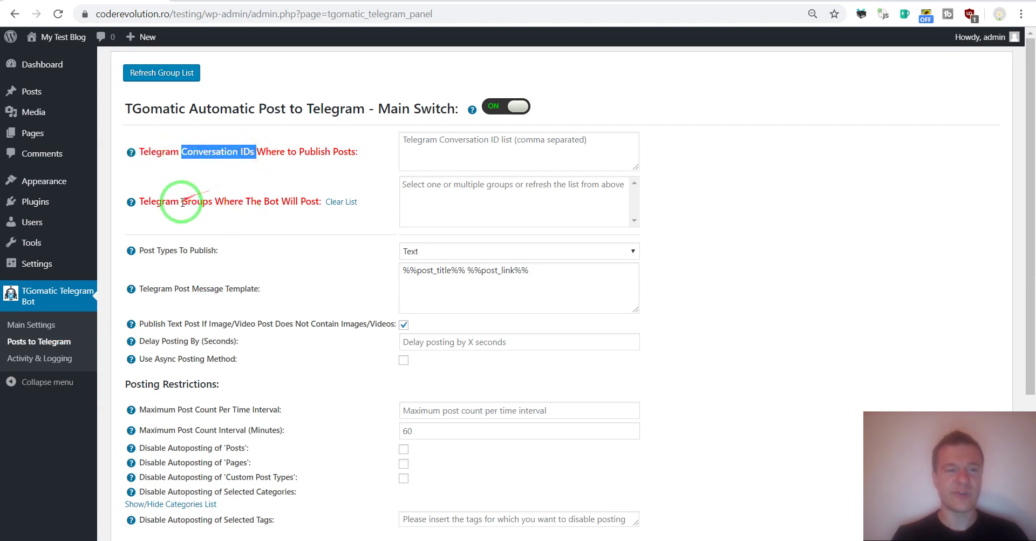
double_click(213, 201)
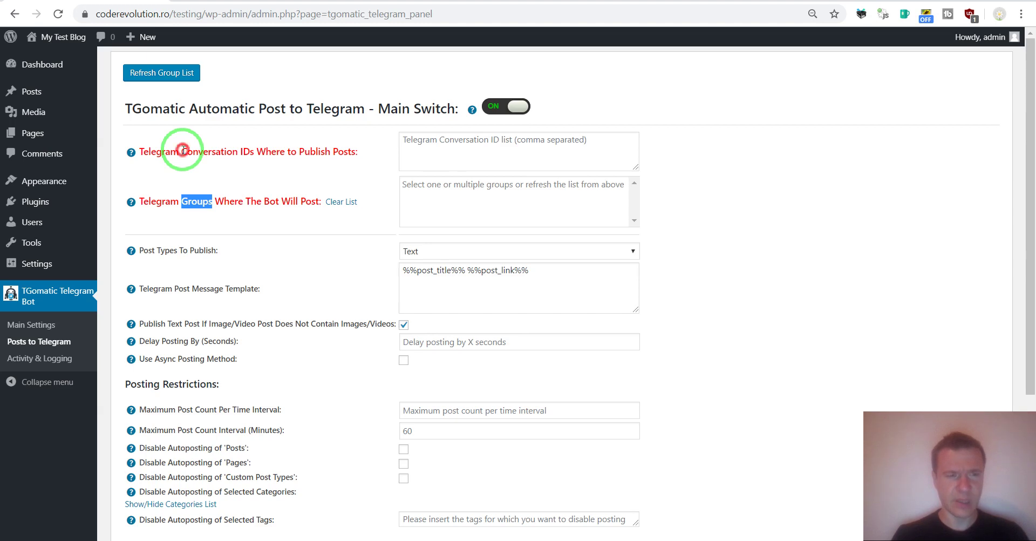
Step: Return to Telegram's chat list and highlight the bot username mynewcrbot
left_click_drag(183, 150, 240, 152)
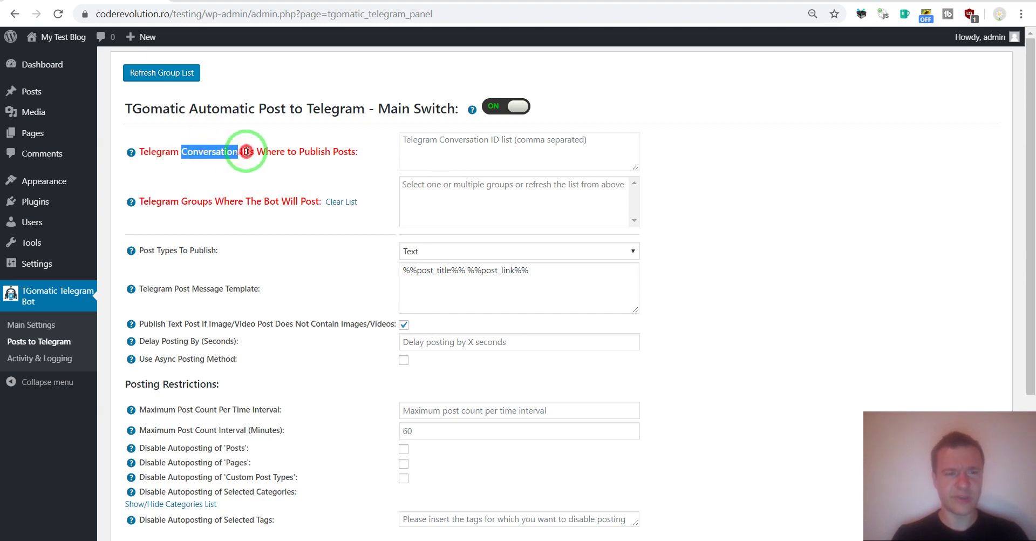
left_click(440, 537)
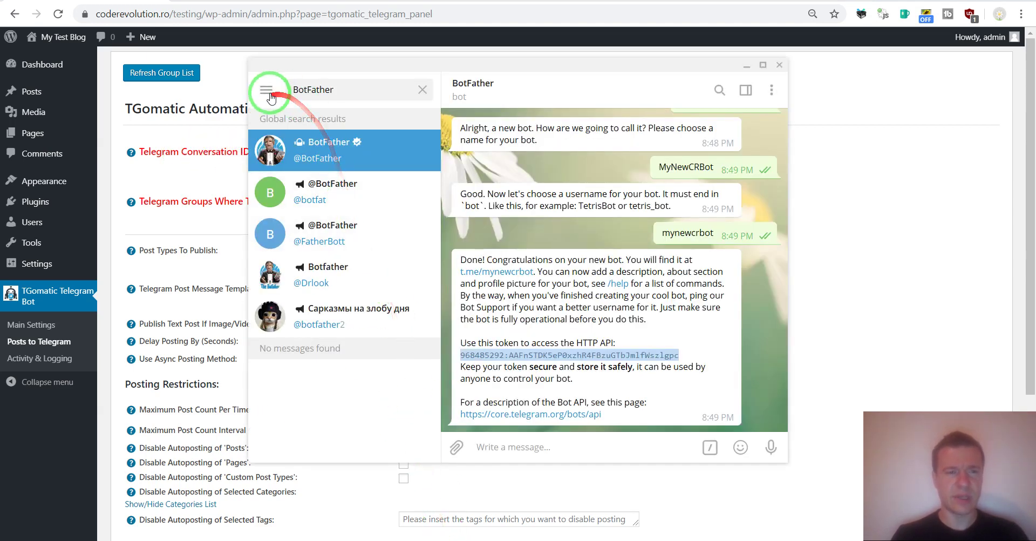
left_click(424, 92)
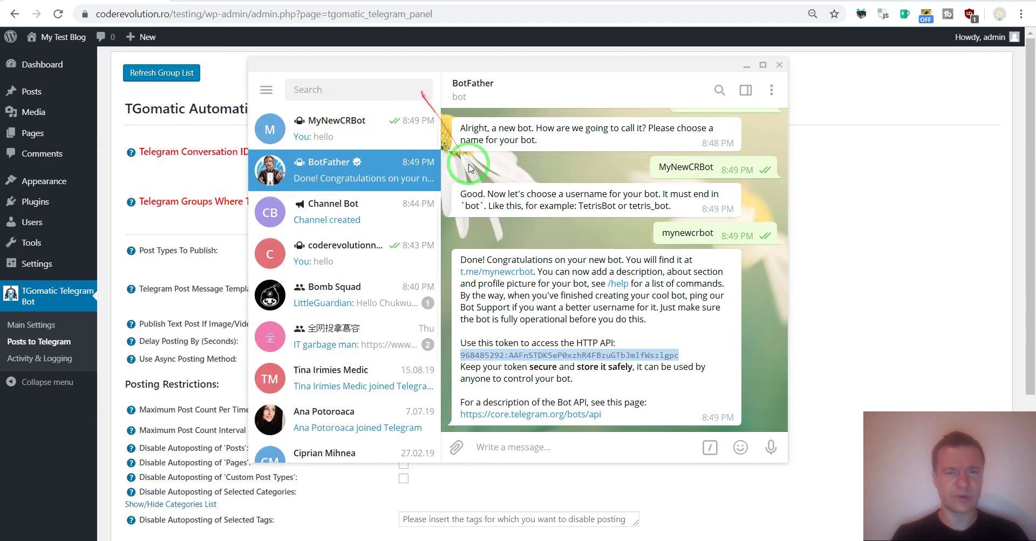
double_click(679, 233)
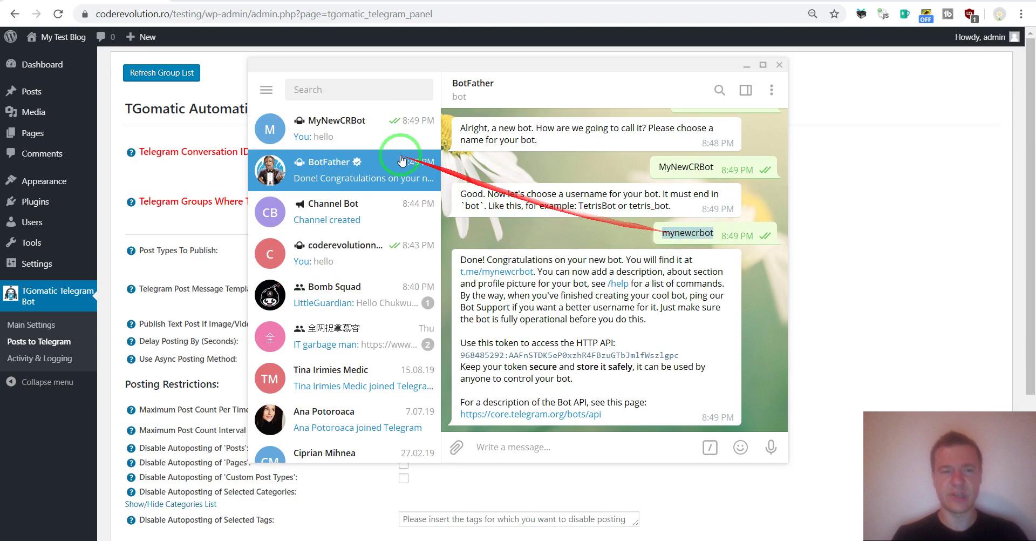
Step: Create the public channel CRBOTCHANNEL2 with the link t.me/crbotchannel3
left_click(268, 91)
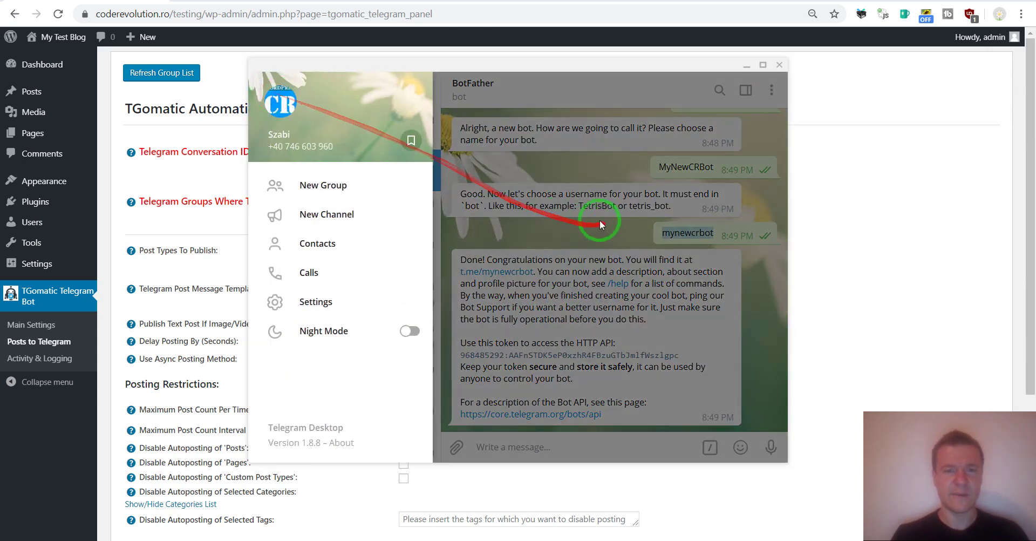
left_click(326, 215)
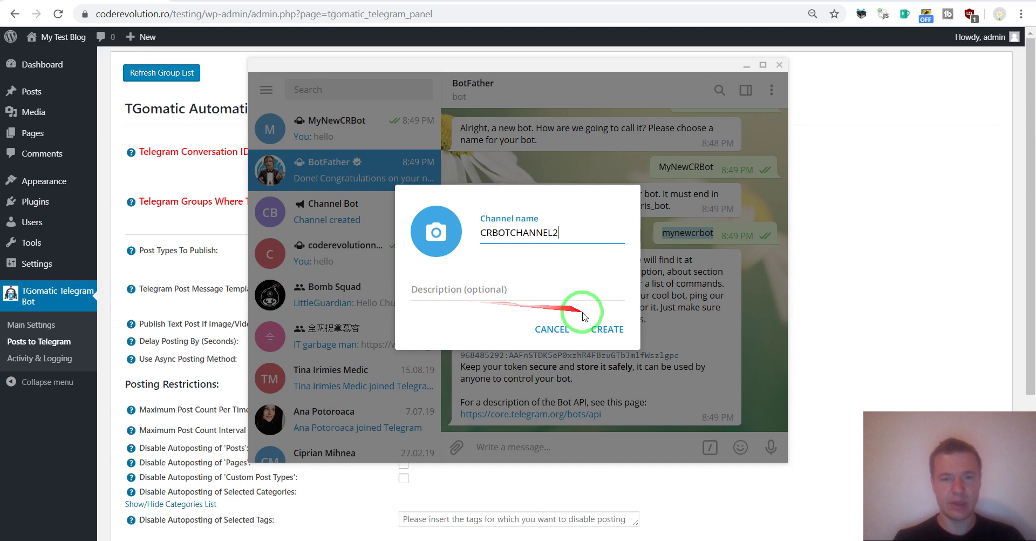
left_click(600, 329)
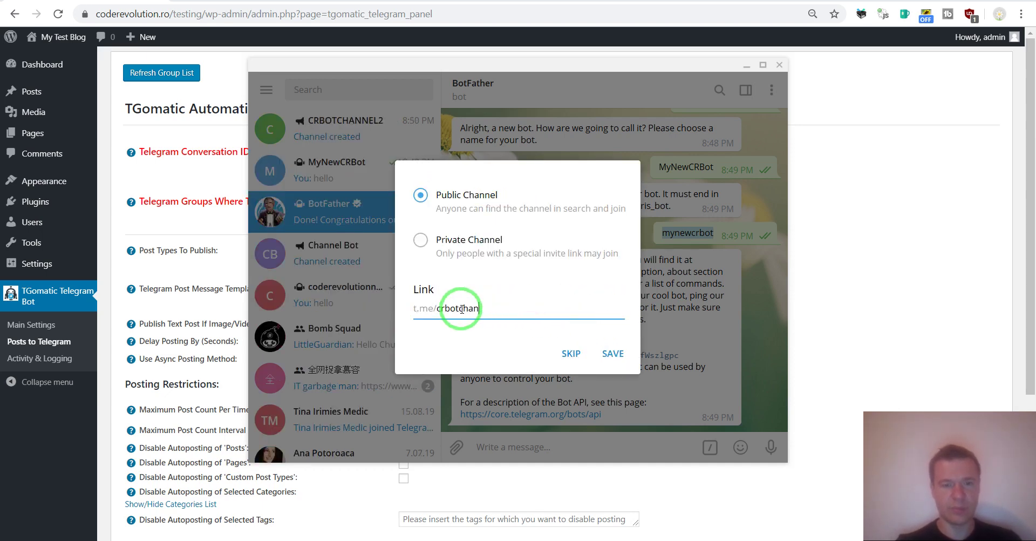
type("channel")
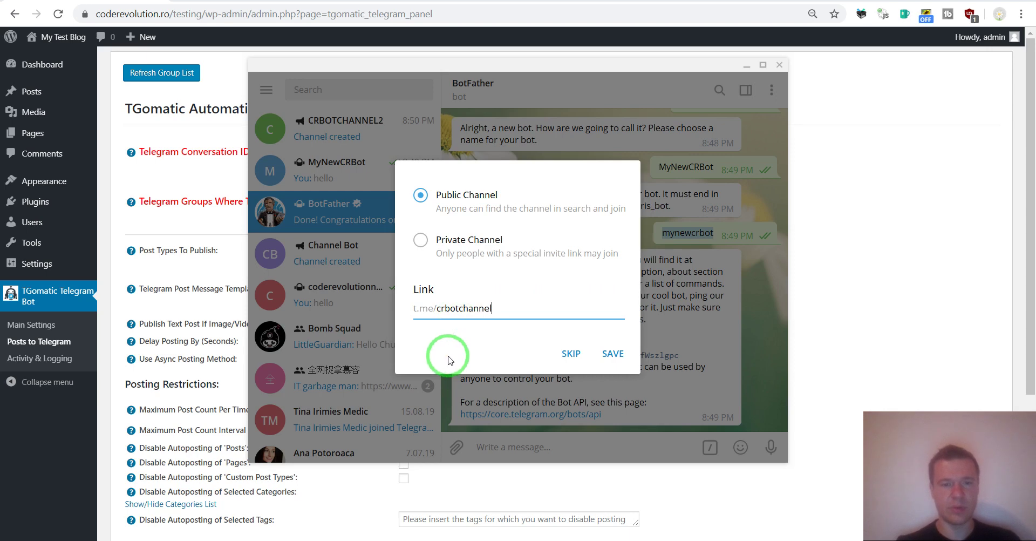
type("23")
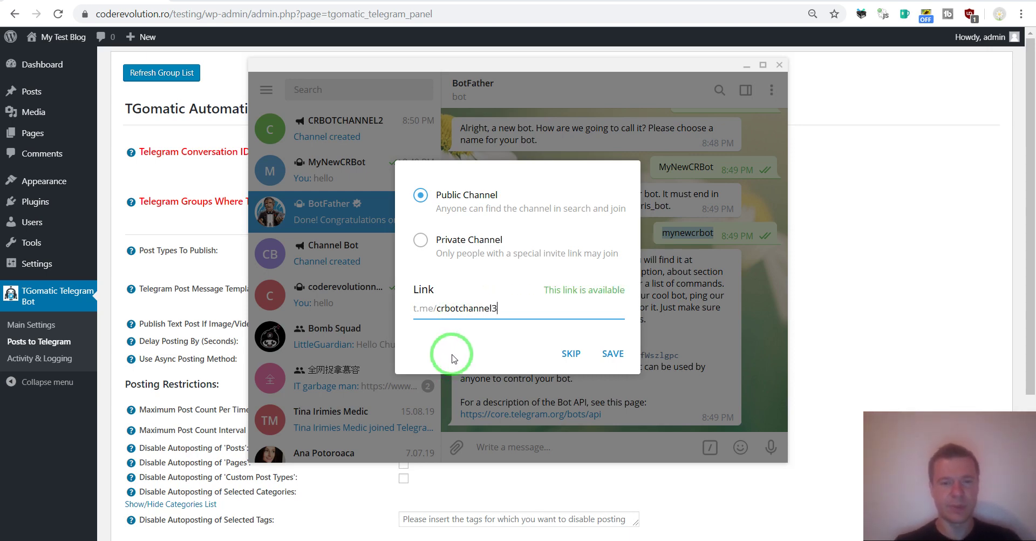
left_click(444, 312)
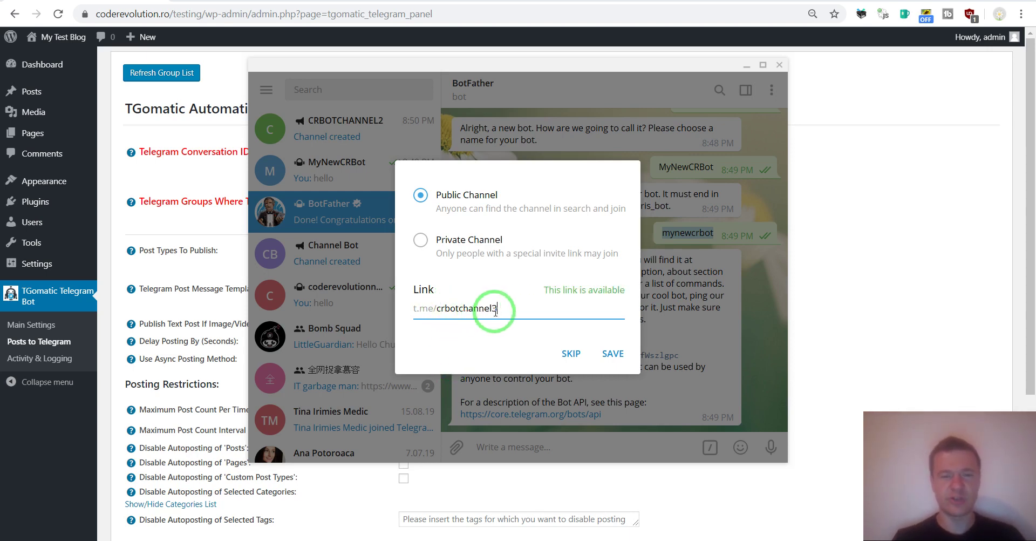
left_click(612, 353)
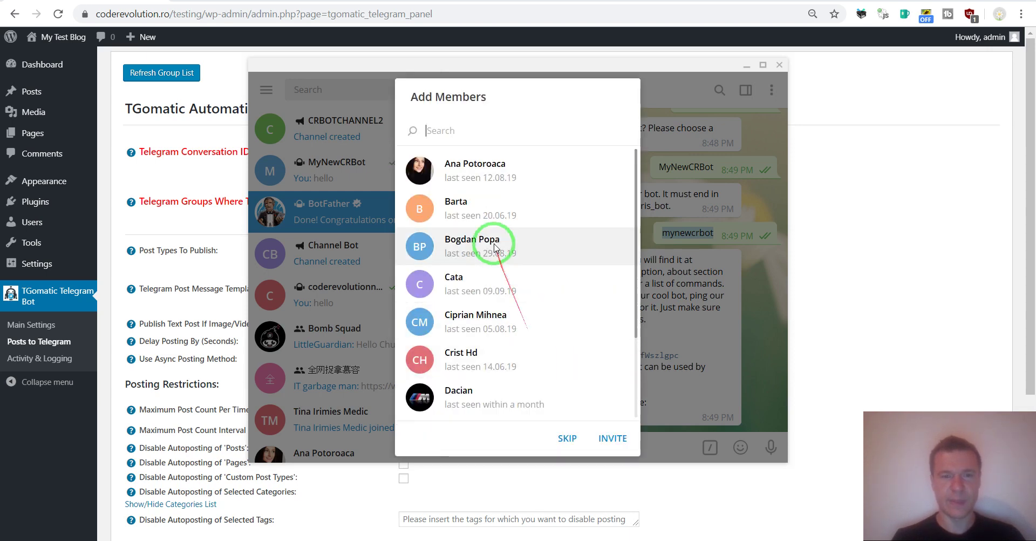
Step: Skip adding members to CRBOTCHANNEL2, review Manage Channel, and reopen its options menu
left_click(566, 438)
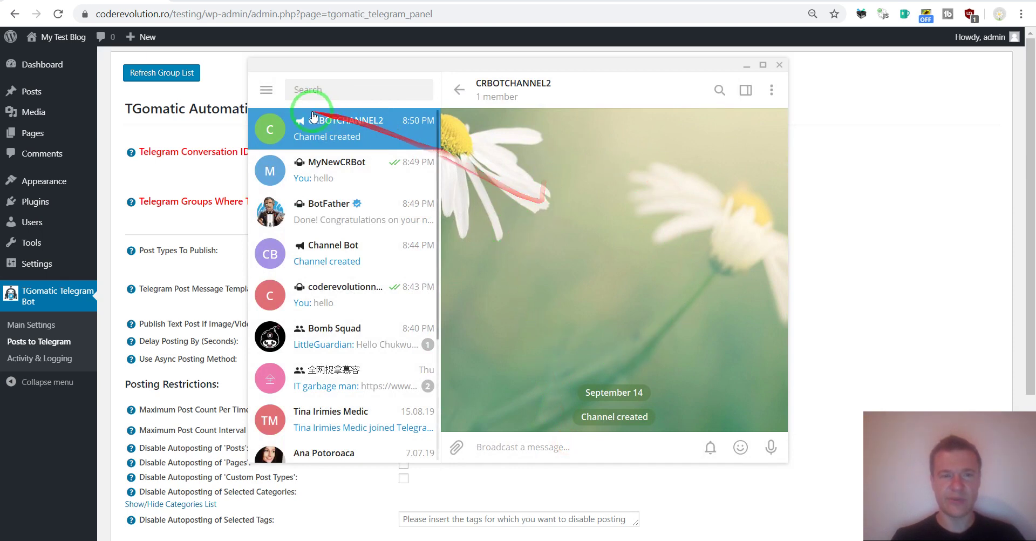
left_click(772, 90)
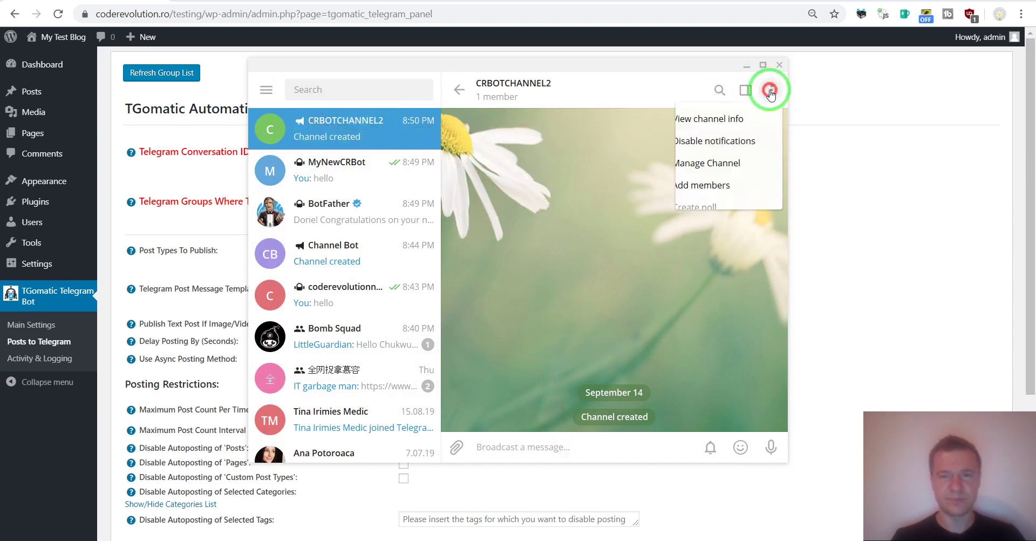
left_click(710, 163)
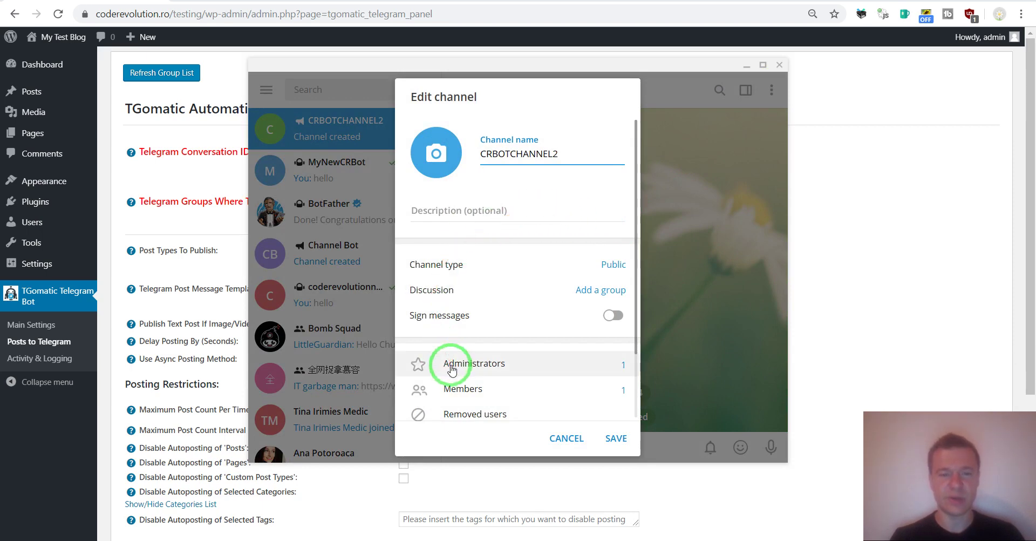
left_click(672, 216)
left_click(345, 216)
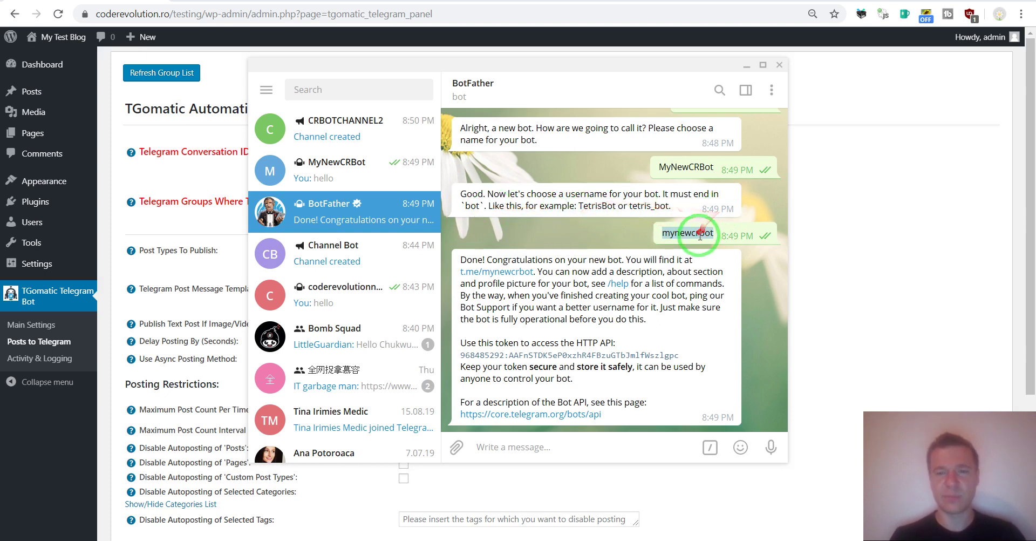
left_click(370, 136)
left_click(772, 90)
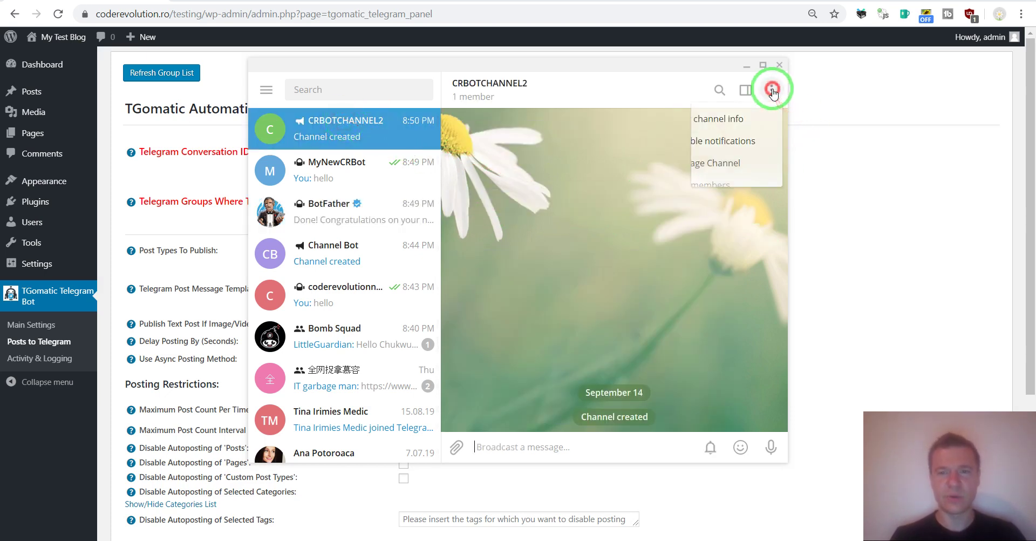
Step: Add MyNewCRBot as an administrator of CRBOTCHANNEL2
left_click(685, 163)
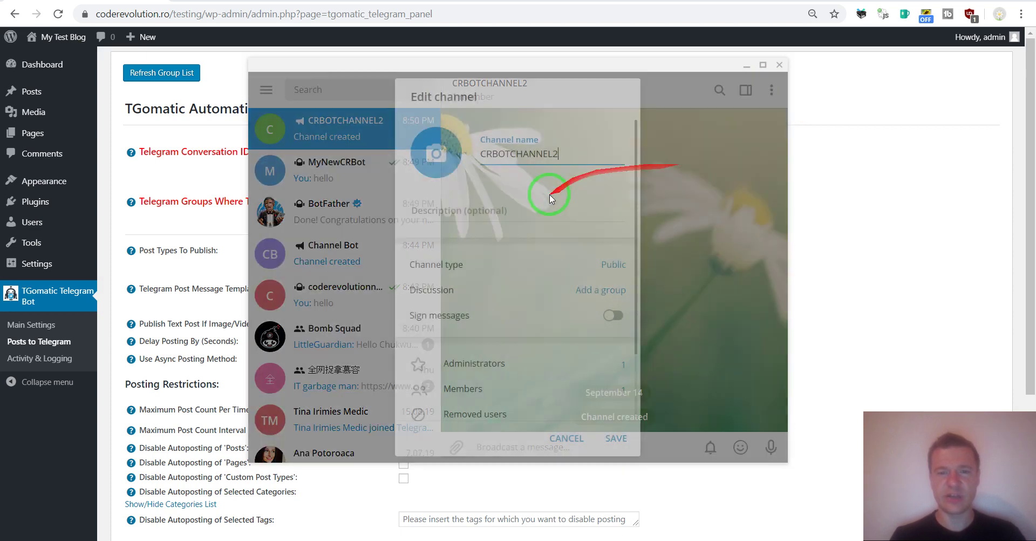
left_click(468, 363)
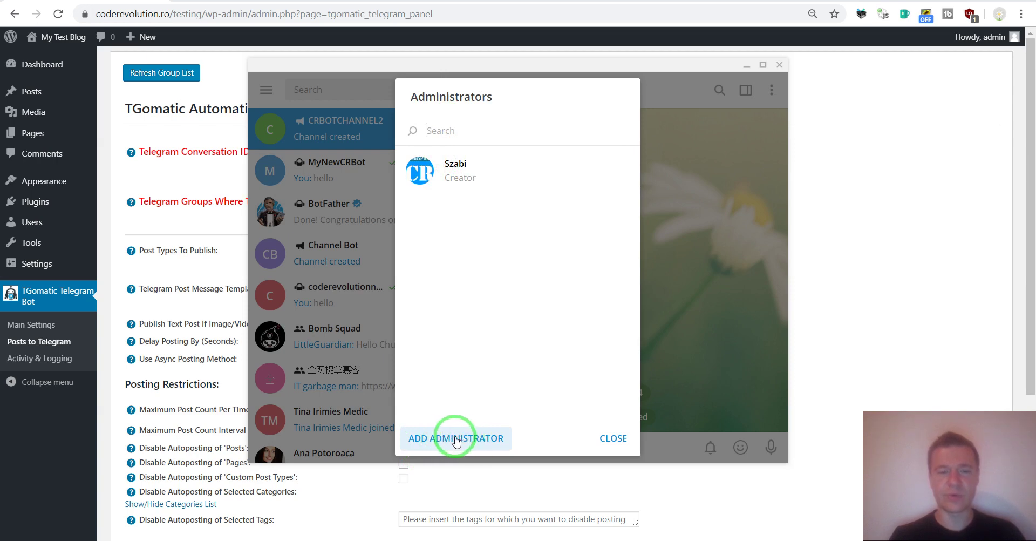
left_click(456, 440)
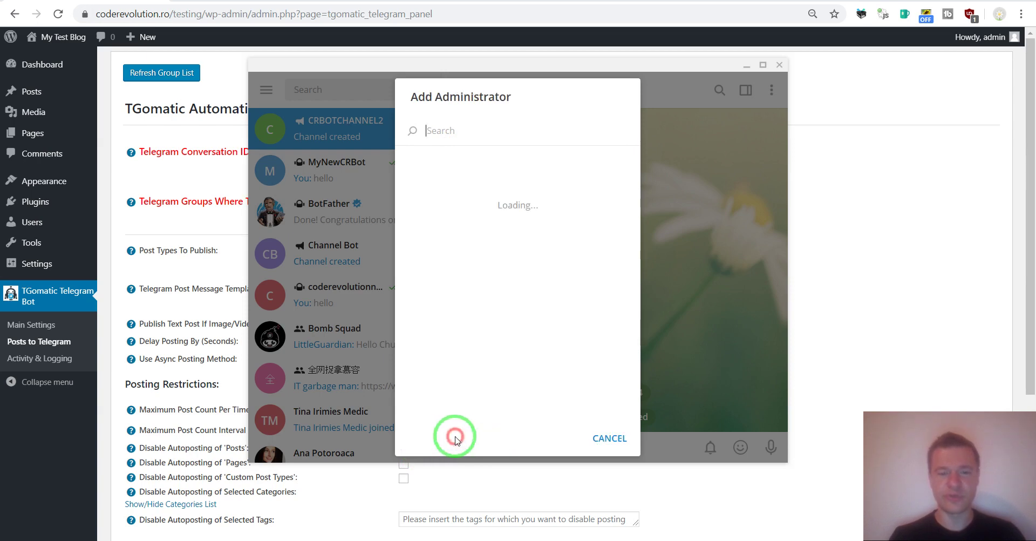
left_click(444, 132)
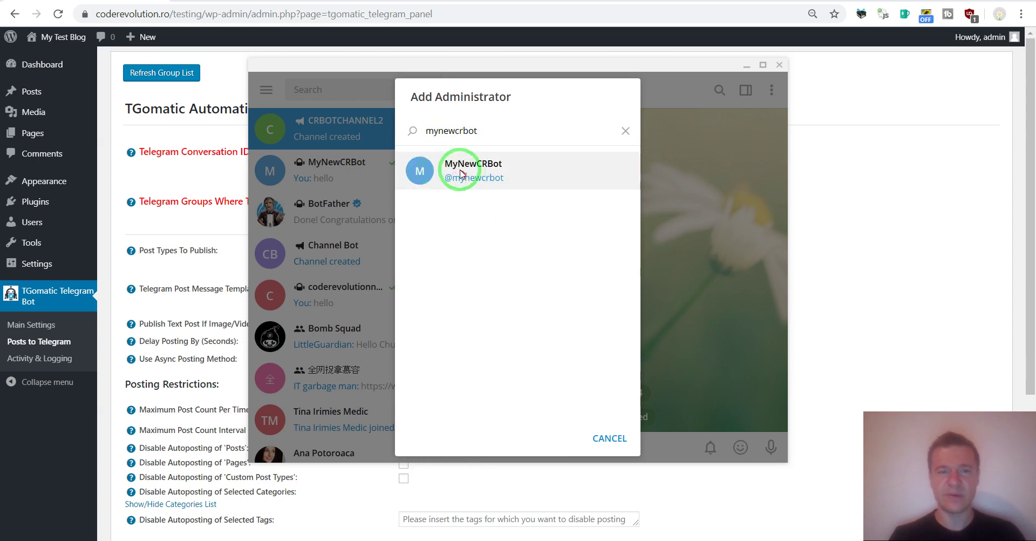
left_click(475, 171)
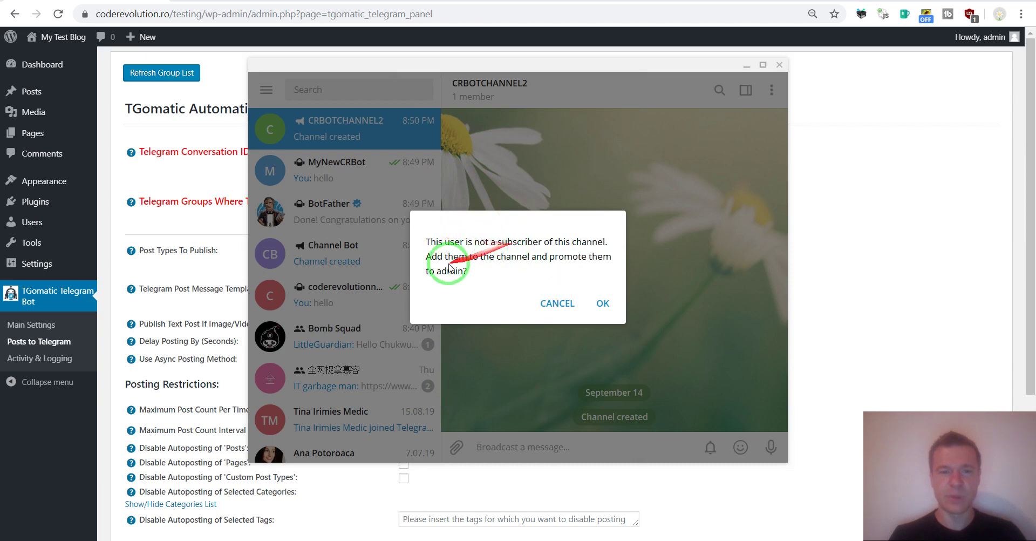
left_click(600, 302)
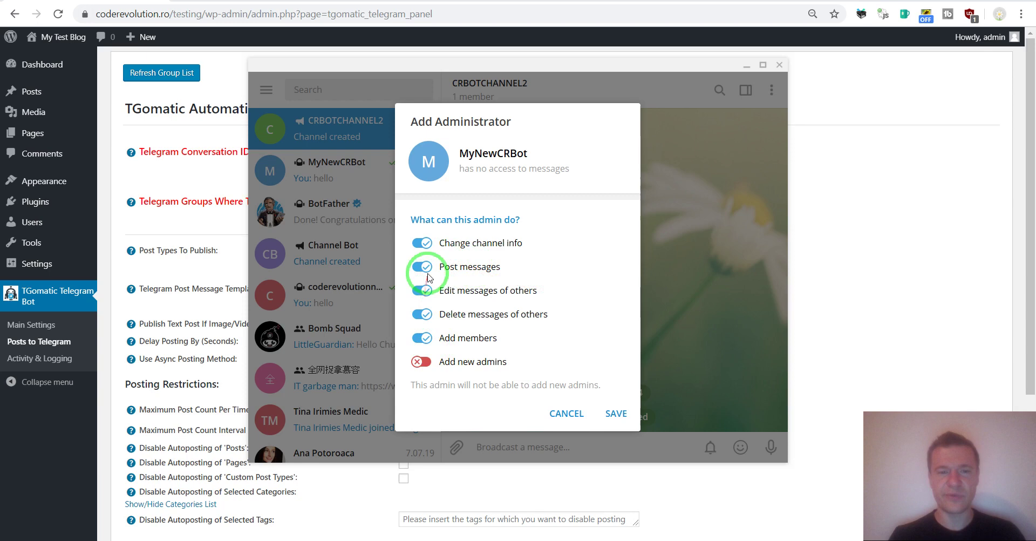
Step: Revoke change info, edit, delete and add members permissions, leaving only Post messages
left_click(421, 243)
left_click(422, 290)
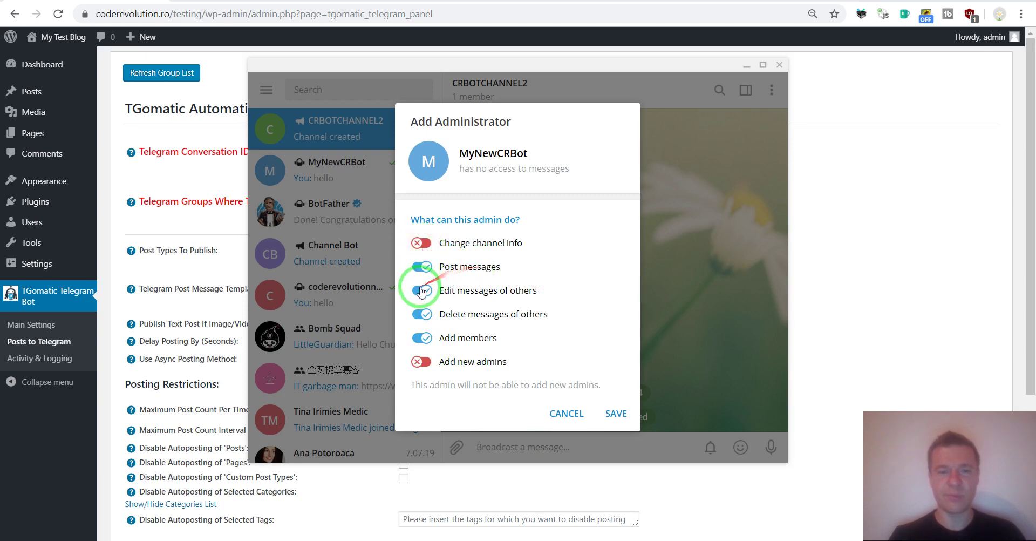
left_click(421, 313)
left_click(422, 338)
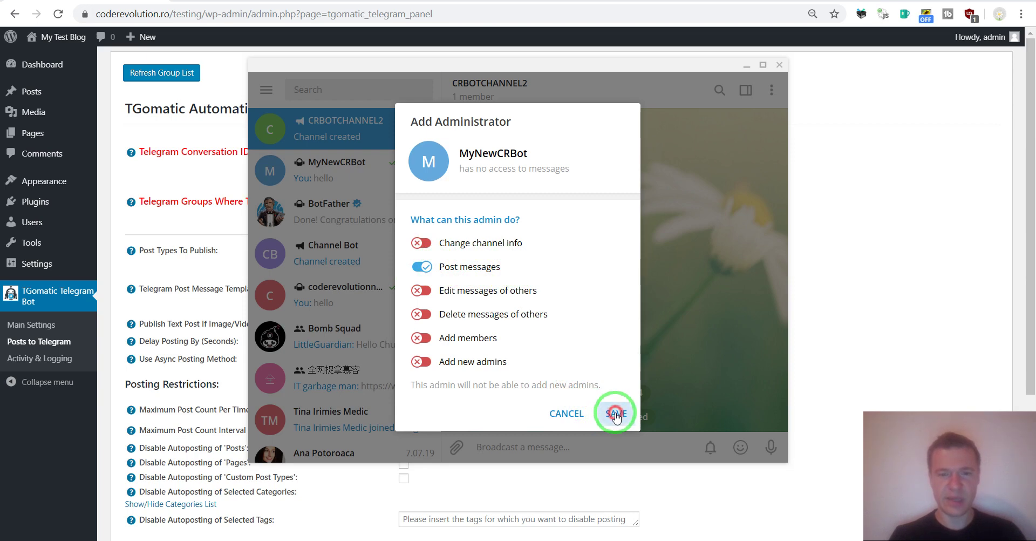
left_click(616, 415)
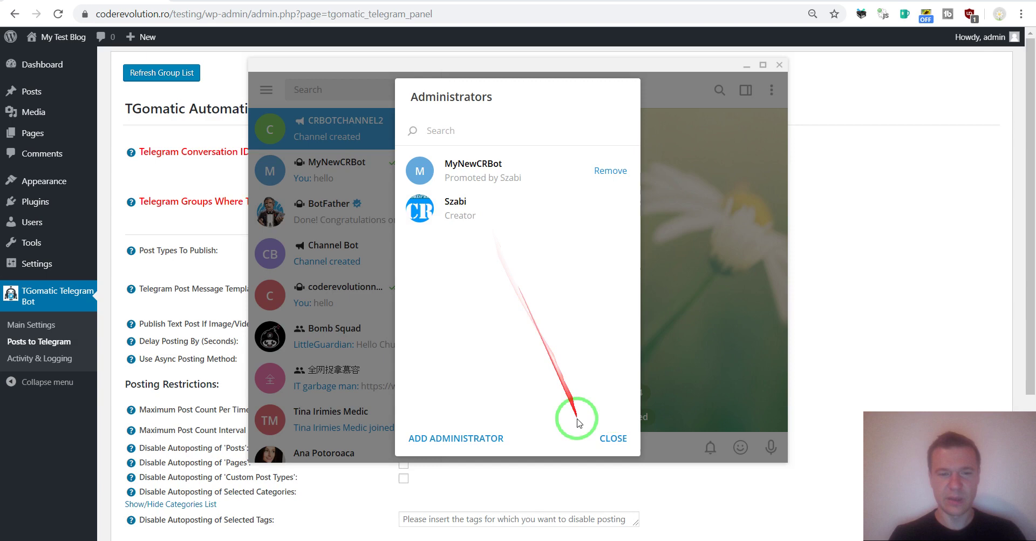
Step: Close the administrator and edit dialogs, then copy CRBOTCHANNEL2's public link t.me/crbotchannel3 from channel info
left_click(608, 437)
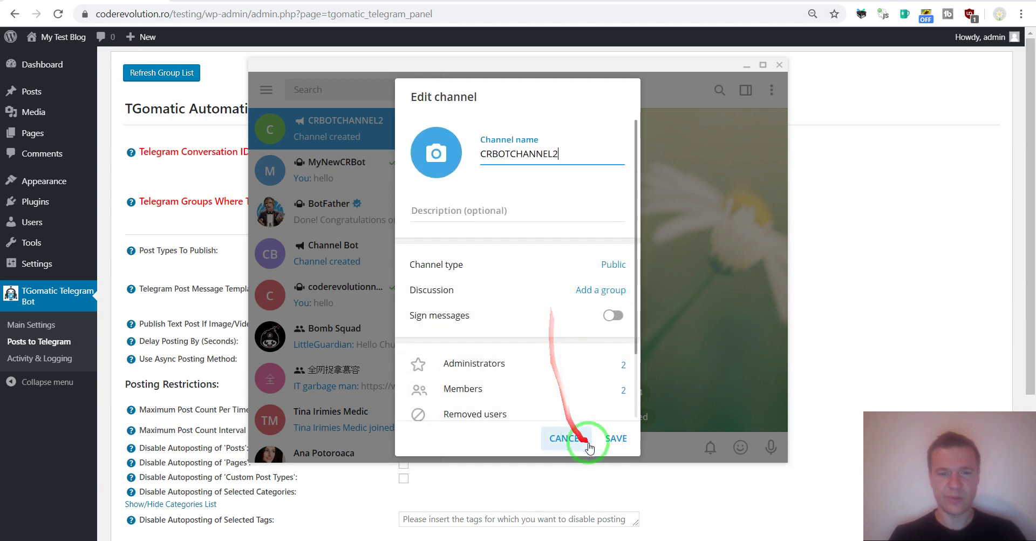
left_click(615, 440)
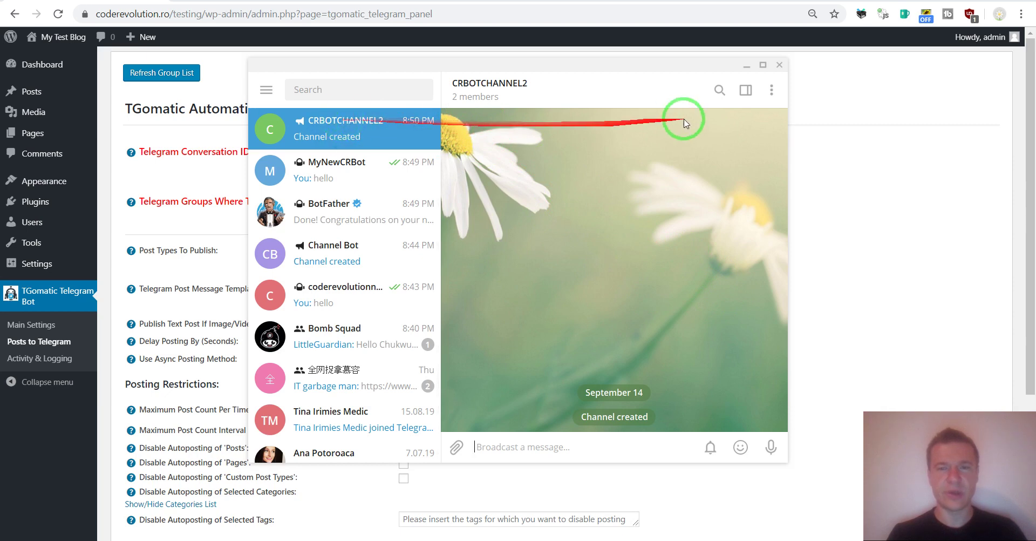
left_click(773, 89)
left_click(702, 115)
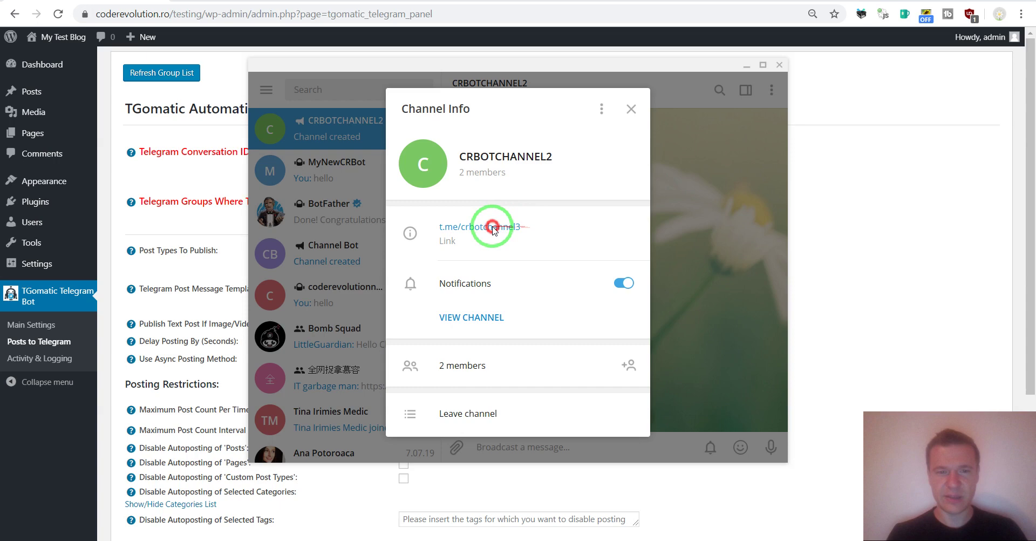
left_click(468, 228)
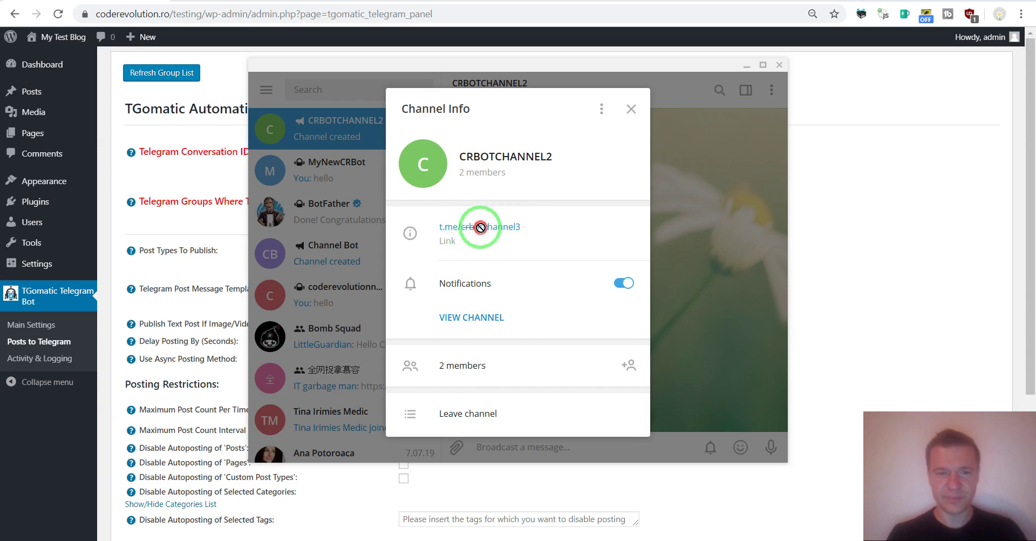
left_click(469, 227)
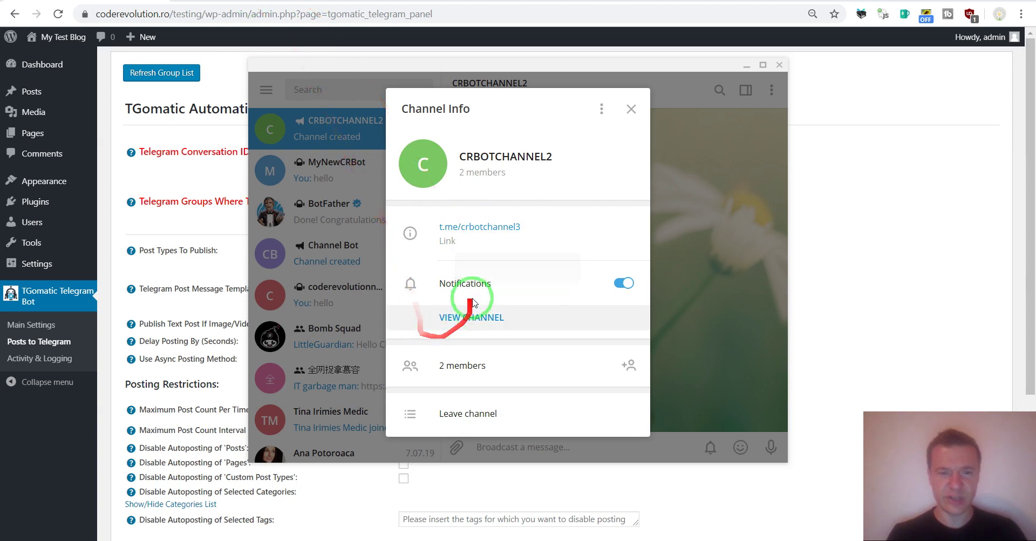
left_click(468, 319)
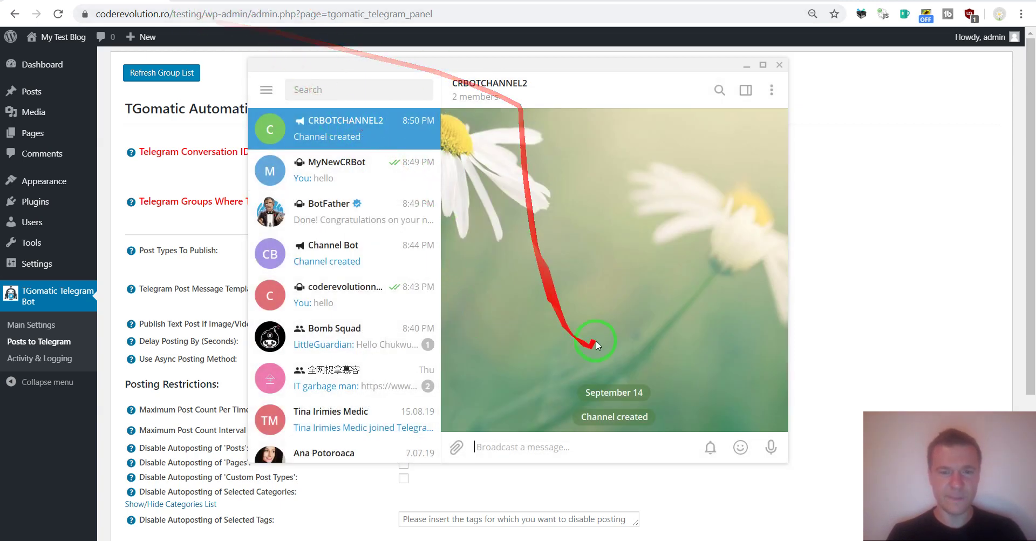
Step: Reopen the channel info panel and return to the WordPress plugin settings
left_click(771, 88)
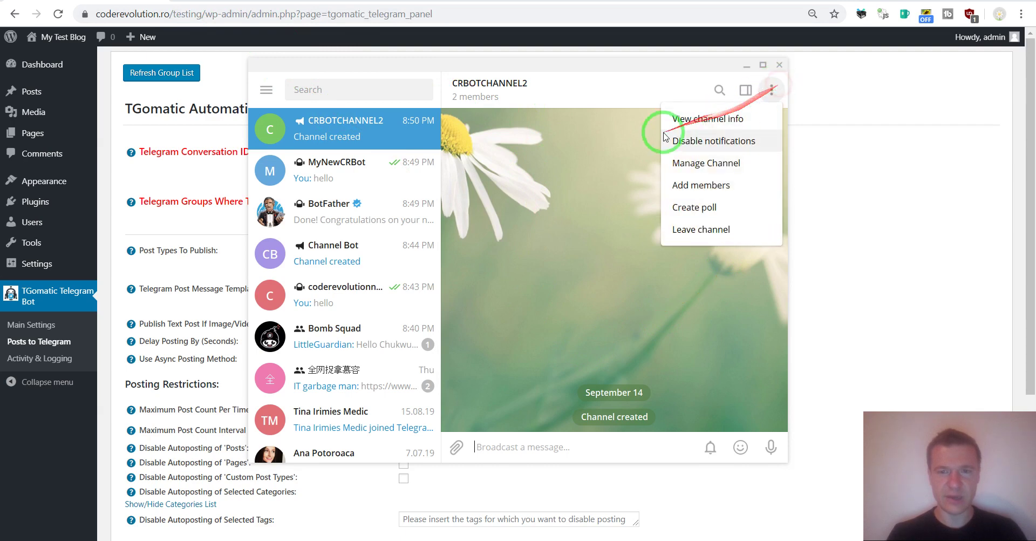
left_click(687, 117)
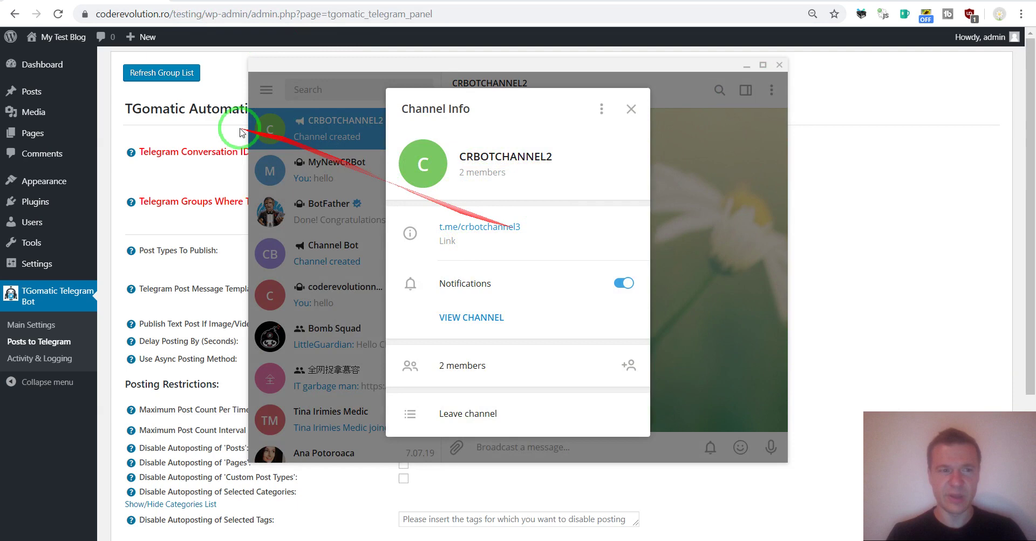
left_click(142, 178)
Step: Paste the channel link into Telegram Conversation IDs and strip it down to crbotchannel3
left_click(411, 146)
type("https://t.me/crbotchannel3")
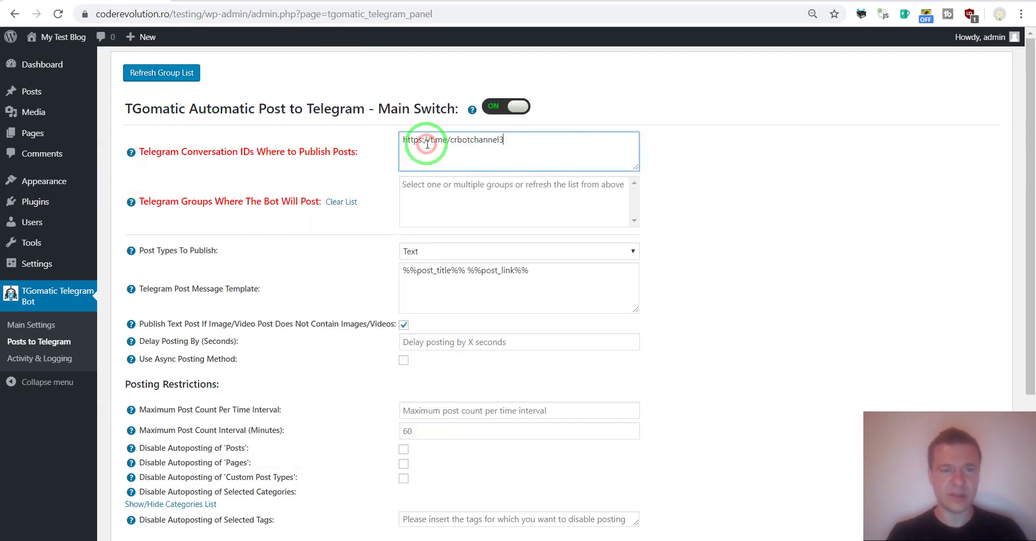
left_click_drag(448, 139, 384, 140)
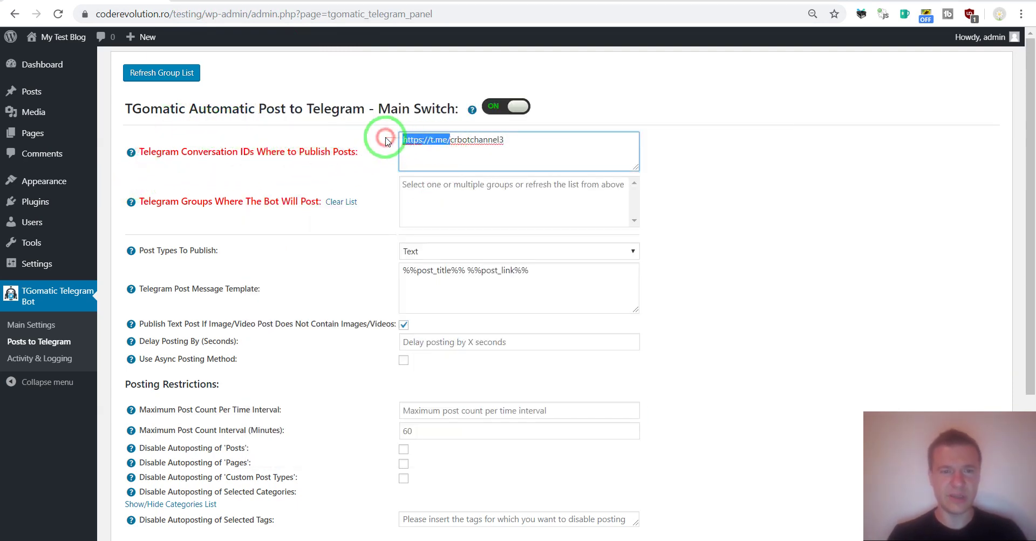
key("BackSpace")
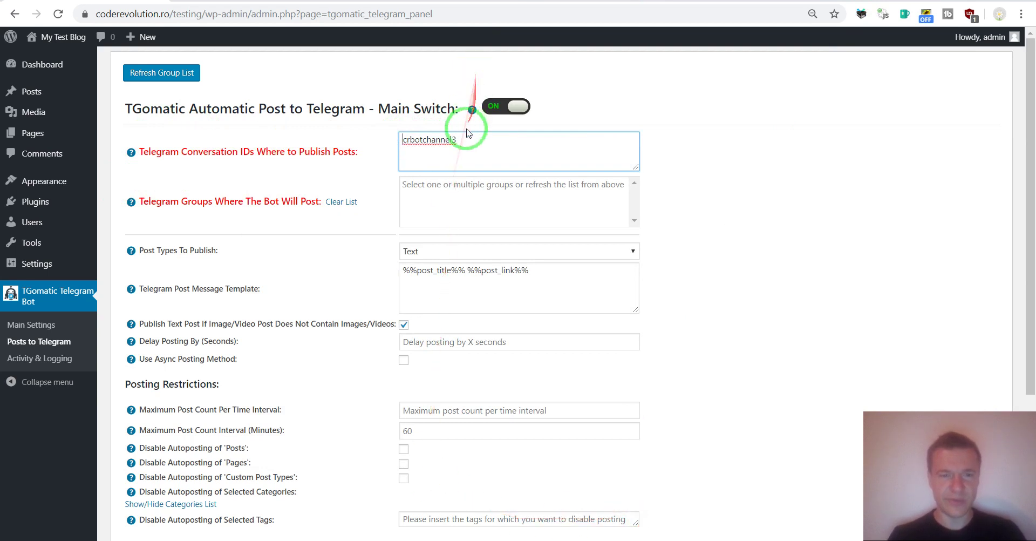
left_click_drag(467, 138, 398, 142)
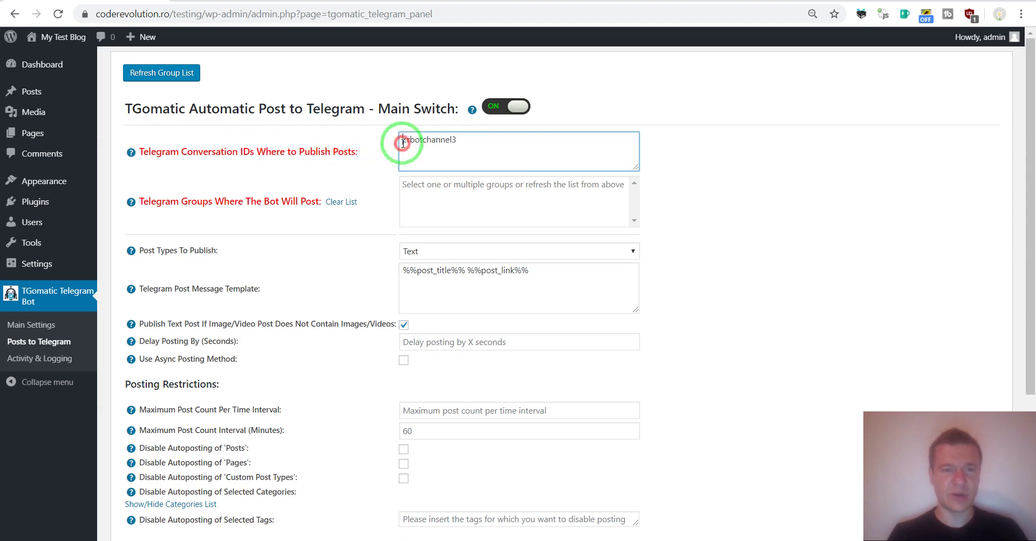
key("Delete")
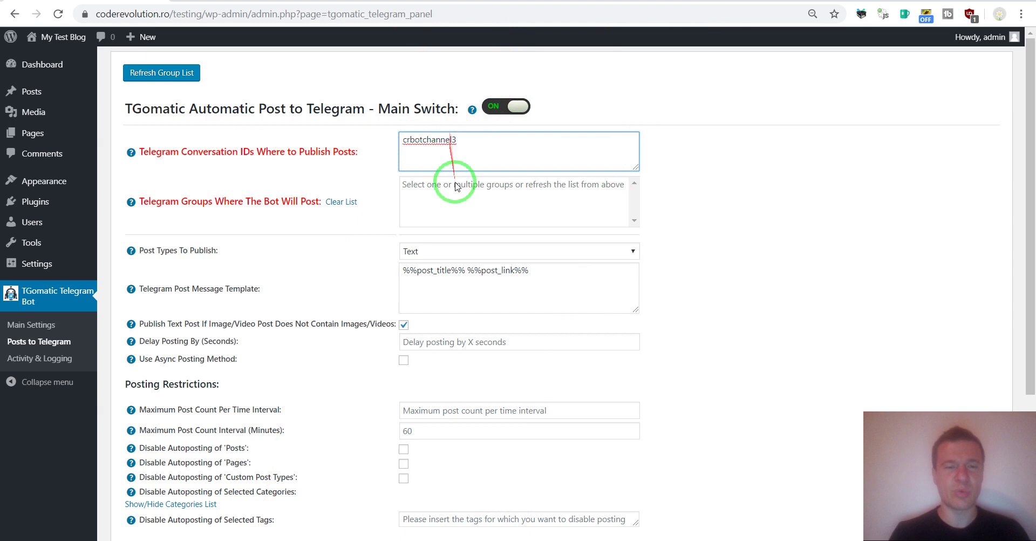
Step: Try adding a second ID, crbotchannel2, then remove it again
mouse_move(131, 155)
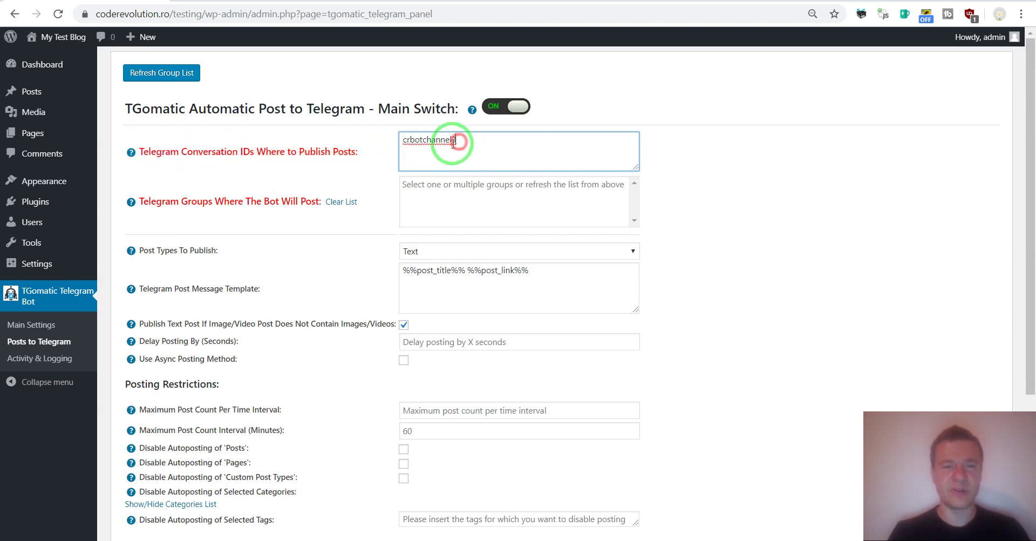
type(",https://t.me/crbotchannel3")
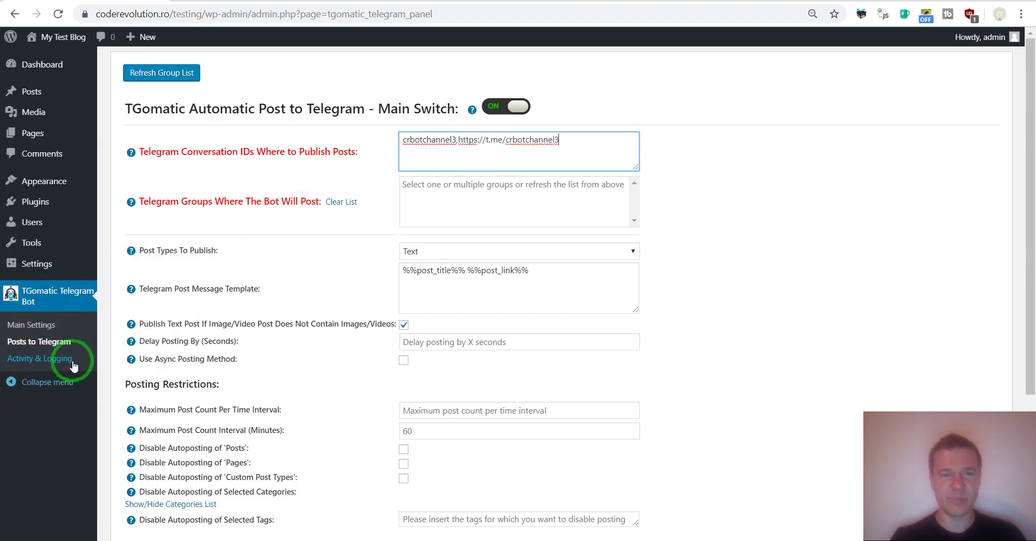
left_click(458, 140)
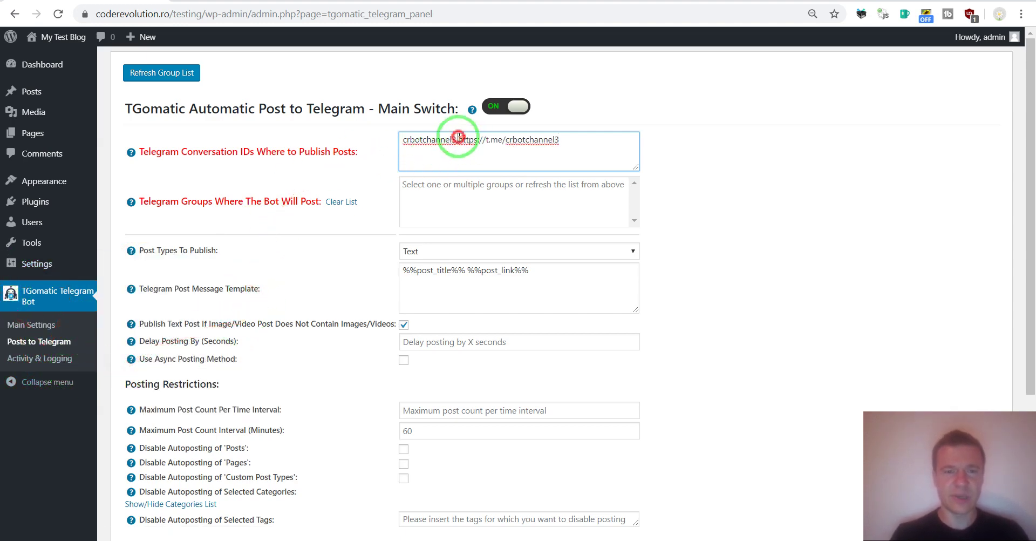
left_click_drag(458, 139, 505, 140)
key("BackSpace")
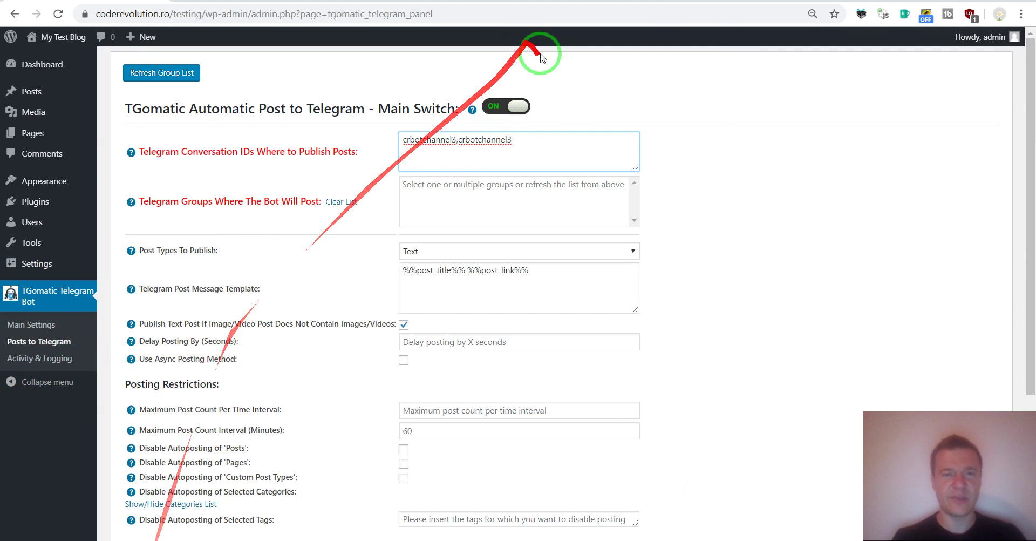
key("BackSpace")
type("2")
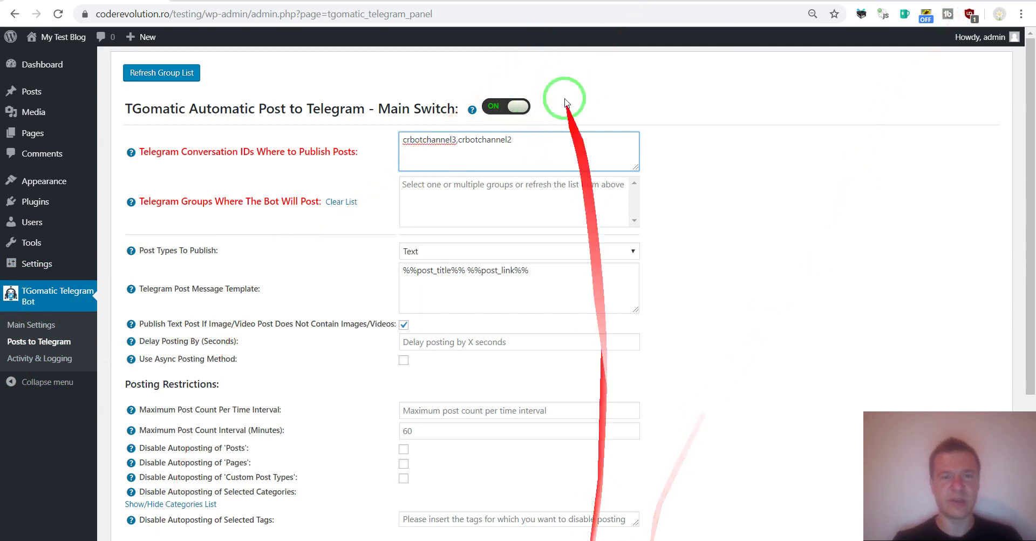
key("BackSpace")
key("BackSpace")
key("BackSpace")
key("BackSpace")
key("BackSpace")
key("BackSpace")
key("BackSpace")
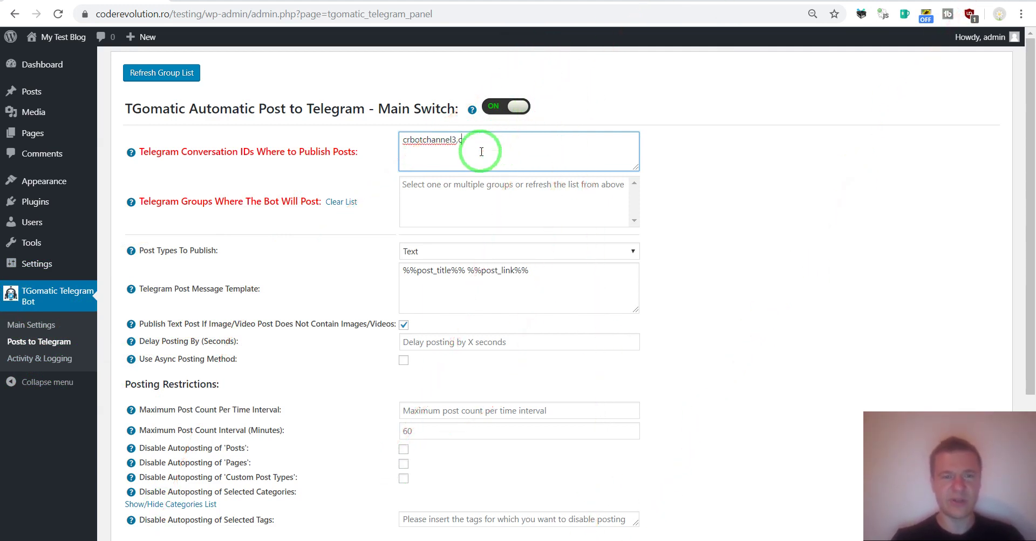
Step: Save the Posts to Telegram settings
scroll(324, 377, "down", 4)
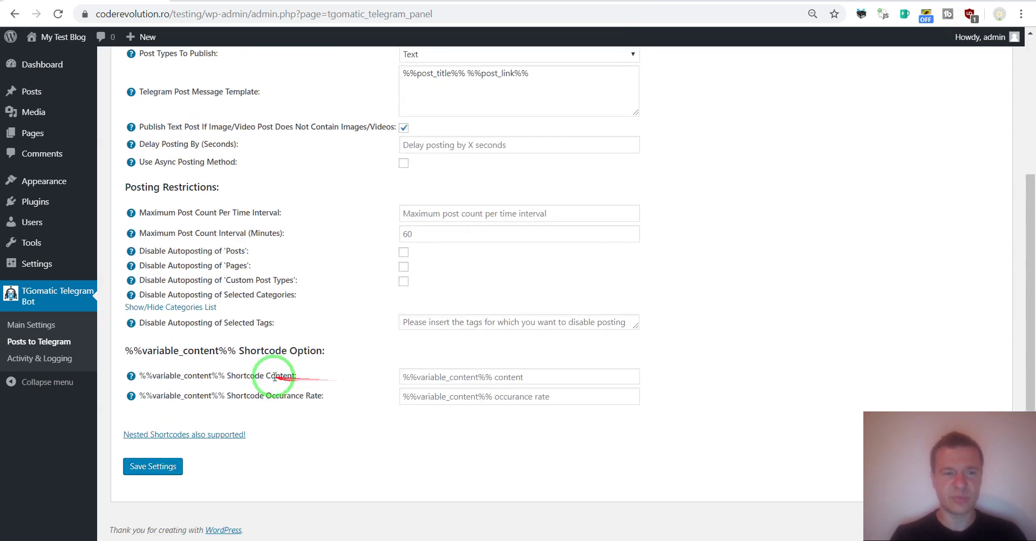
left_click(154, 464)
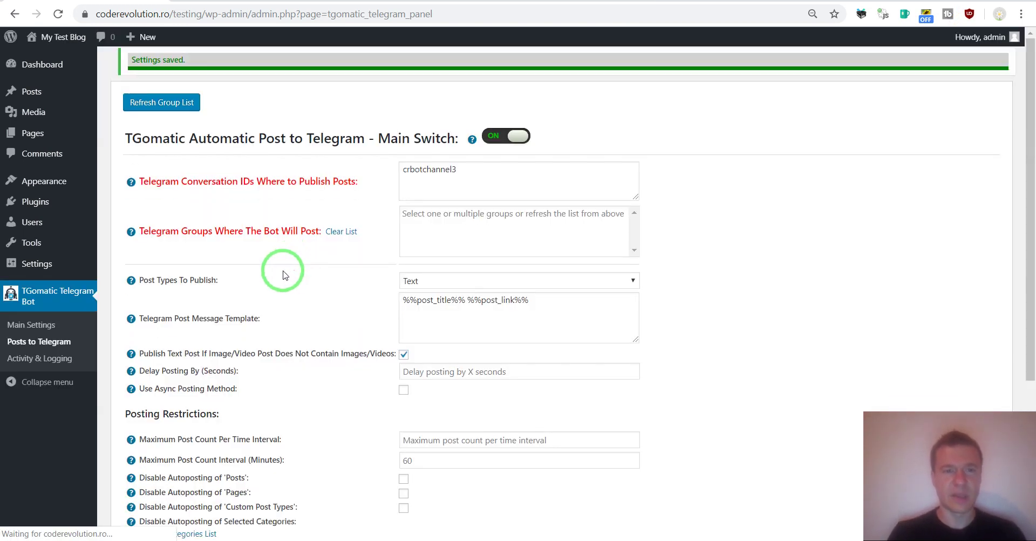
mouse_move(41, 91)
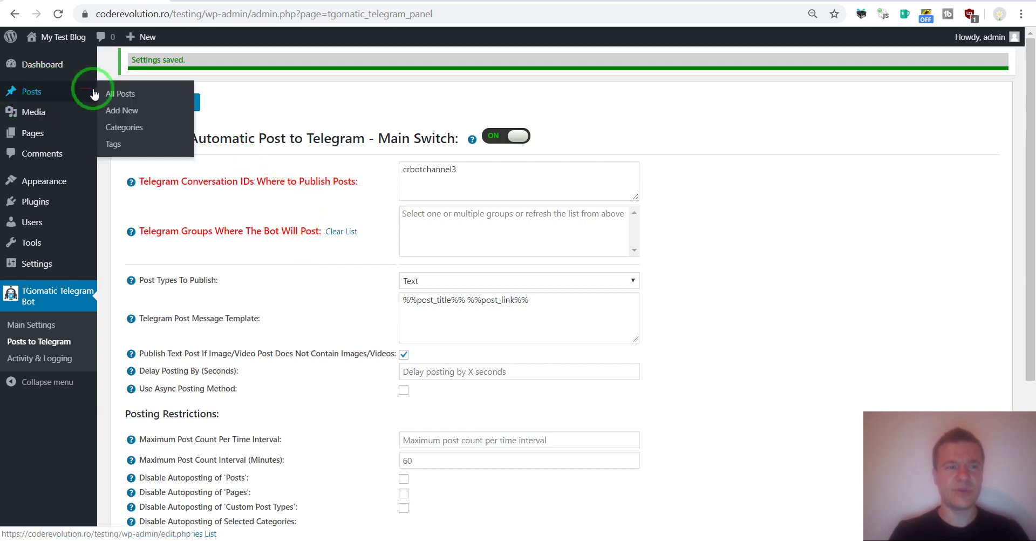
Step: Start a new post titled 'Testing post' with the title text repeated in the body
left_click(209, 1)
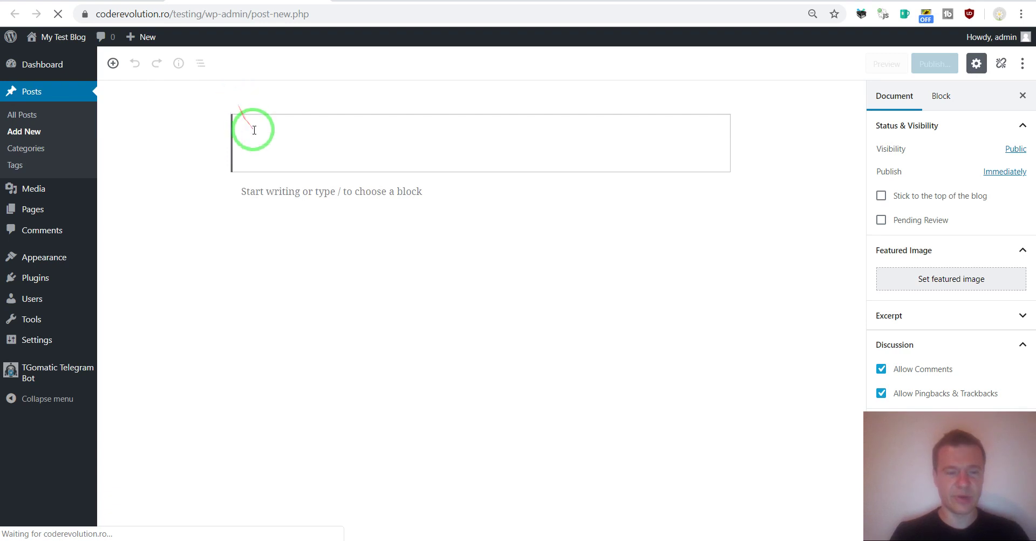
type("Test")
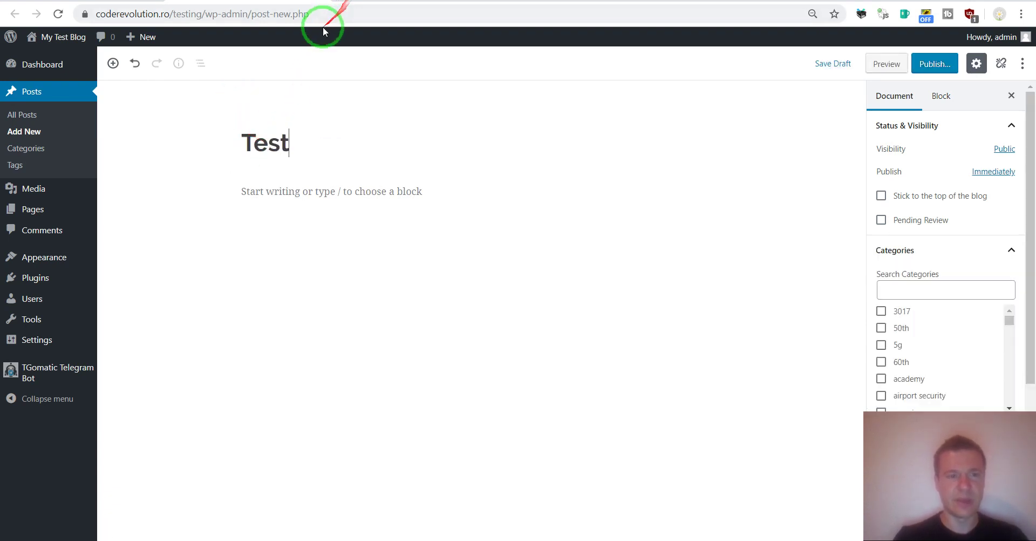
type("ing post")
key("ctrl+a")
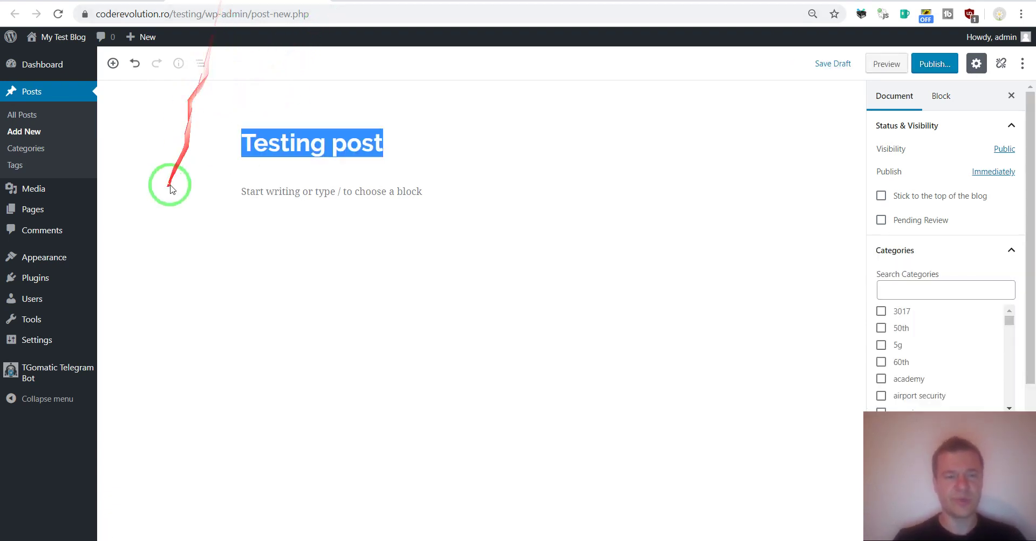
left_click(308, 190)
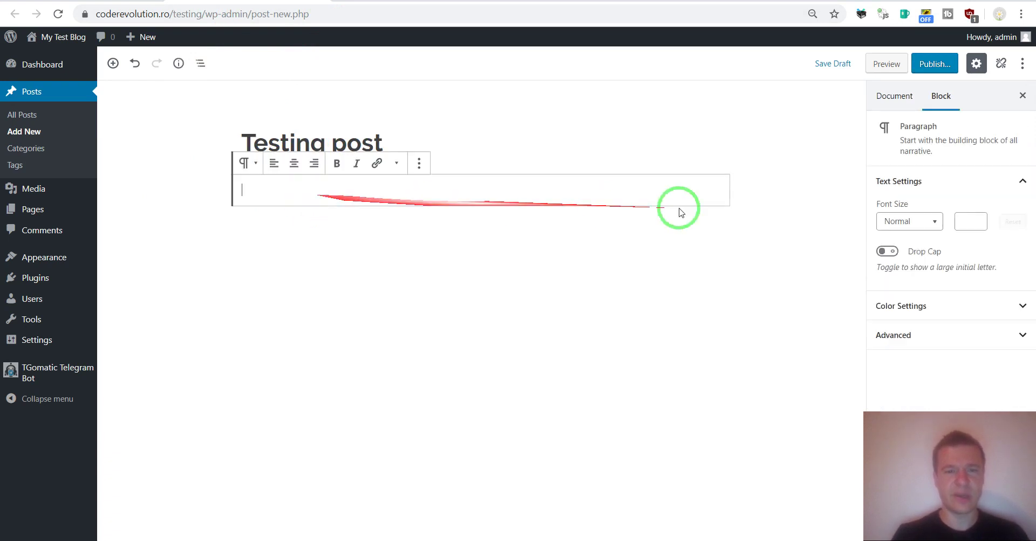
key("ctrl+v")
key("ctrl+v")
key("ctrl+v")
key("ctrl+v")
key("ctrl+v")
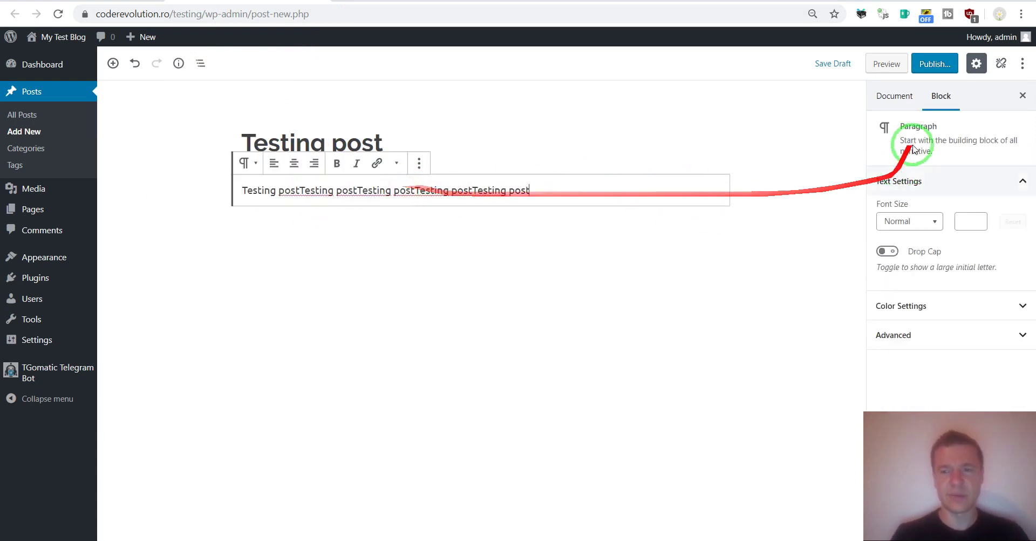
Step: Publish the post and visit the live blog
left_click(935, 63)
left_click(941, 63)
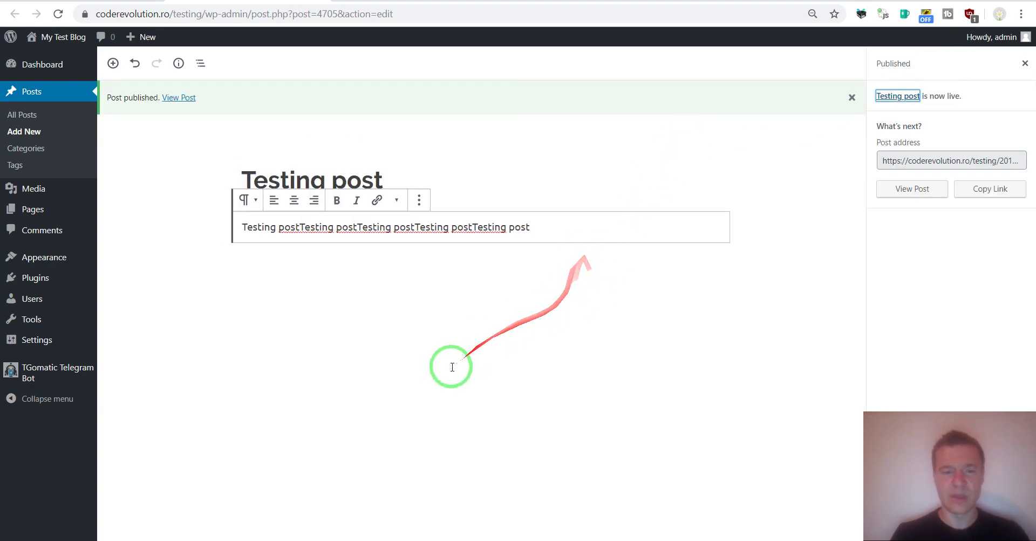
left_click(451, 389)
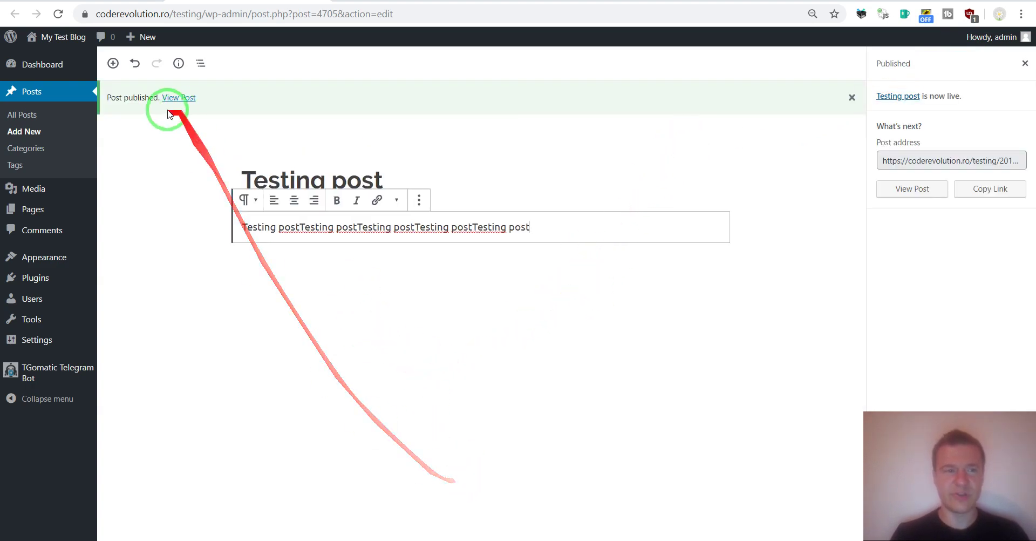
mouse_move(76, 69)
left_click(57, 14)
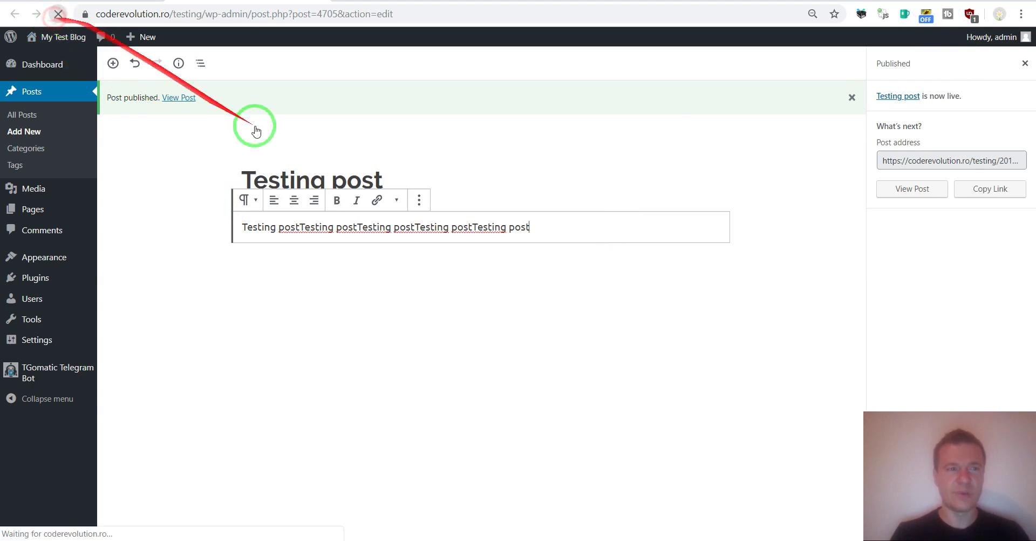
Step: In Telegram, close Channel Info and view the new 'Testing post' message in CRBOTCHANNEL2
left_click(513, 537)
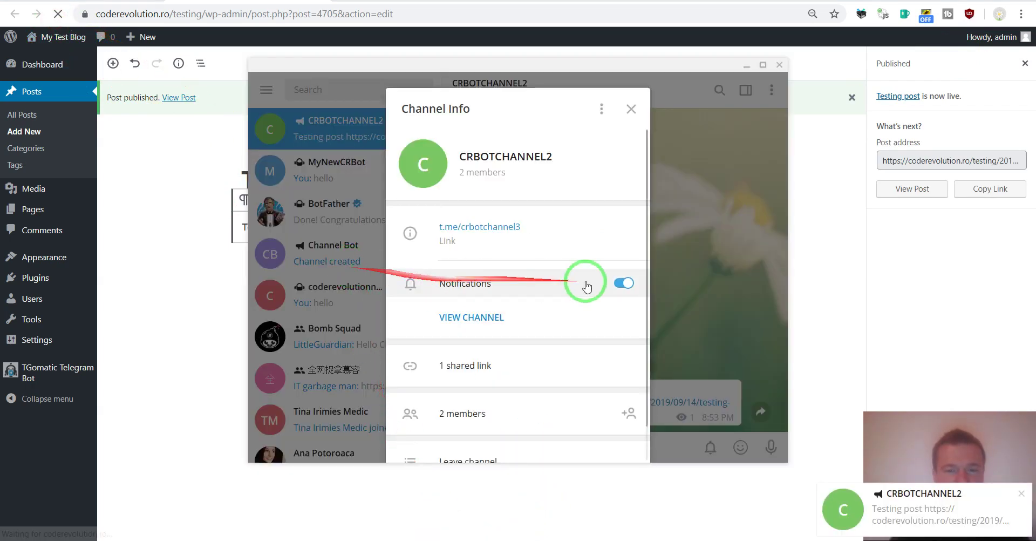
left_click(668, 278)
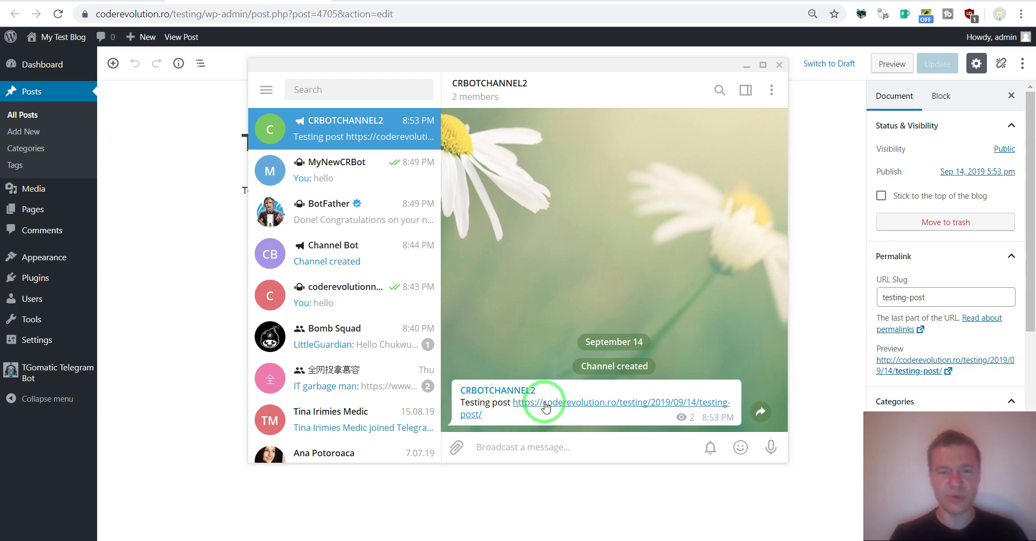
left_click_drag(637, 410, 165, 211)
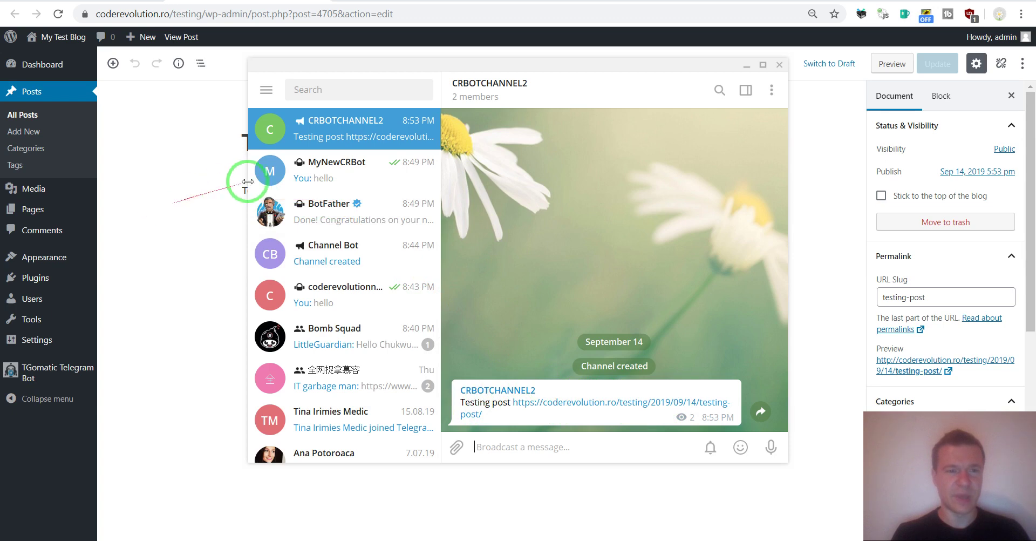
left_click_drag(248, 181, 283, 163)
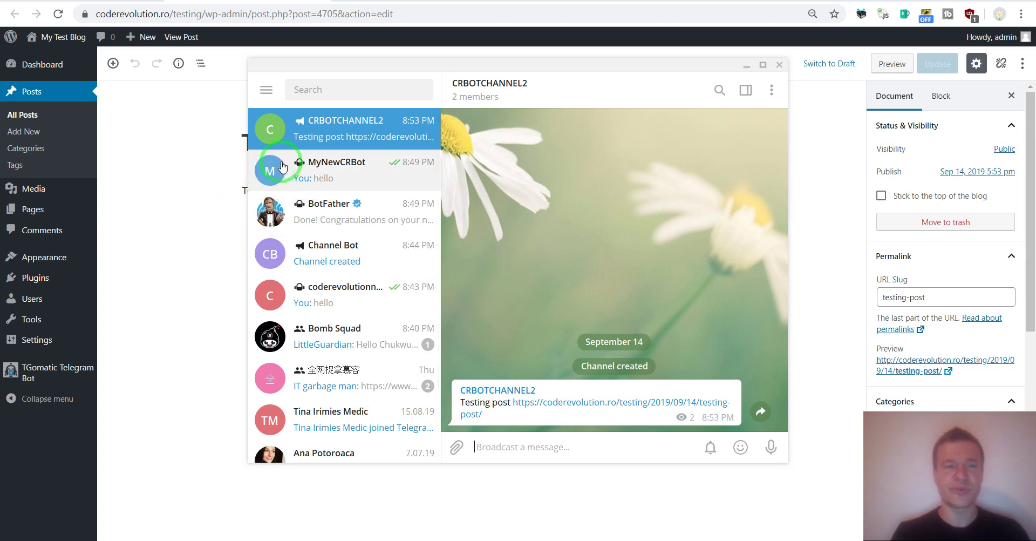
left_click(772, 90)
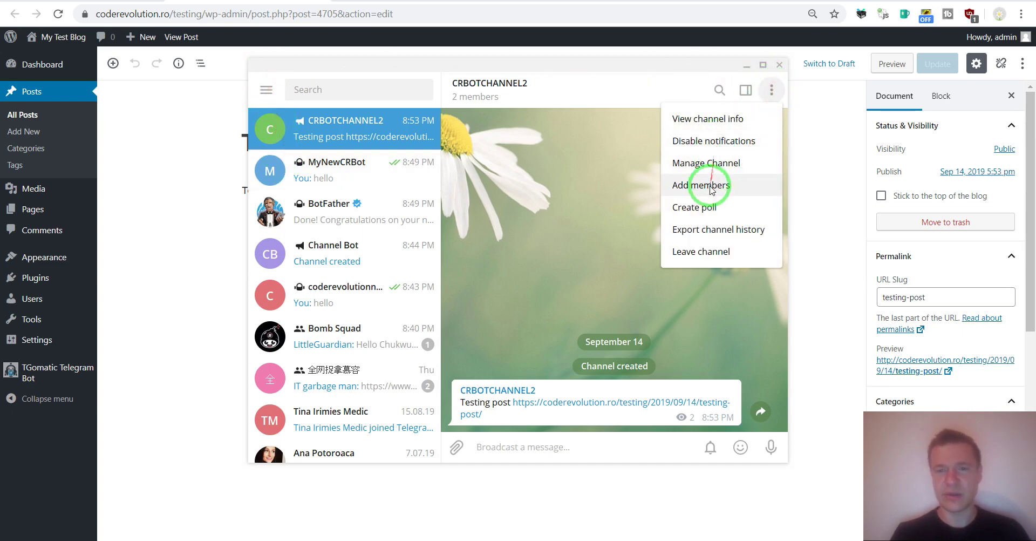
left_click(266, 90)
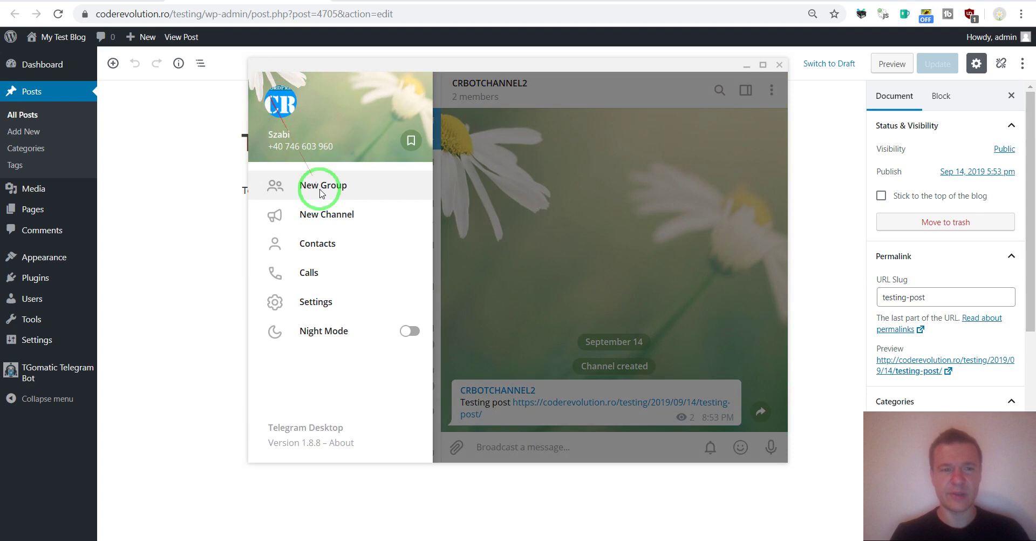
left_click(323, 186)
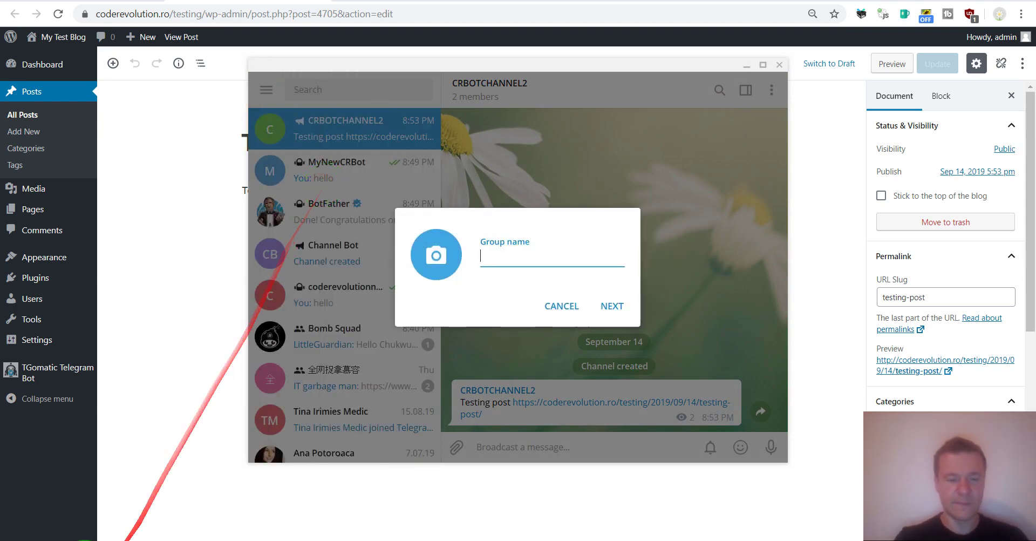
type("Testing My Bot")
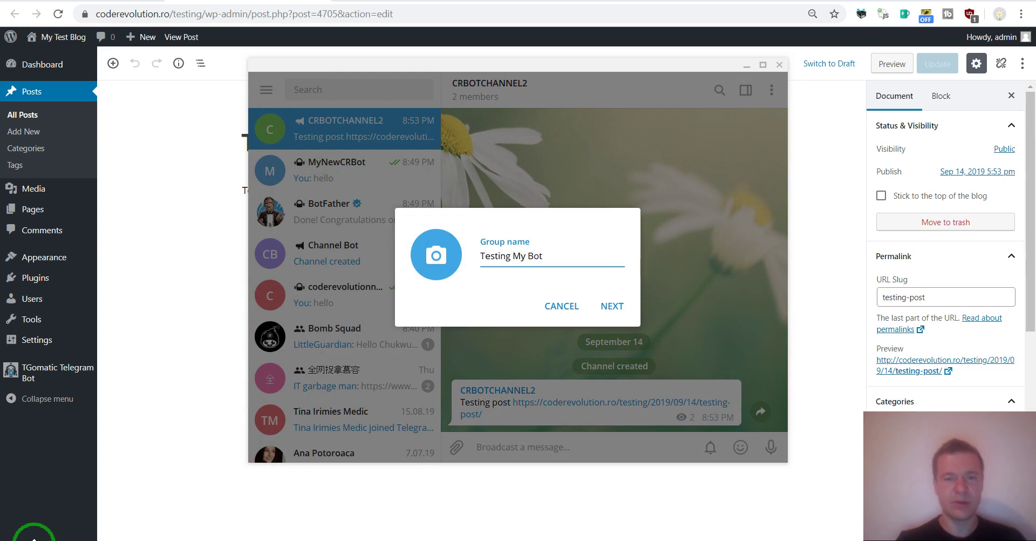
left_click(612, 306)
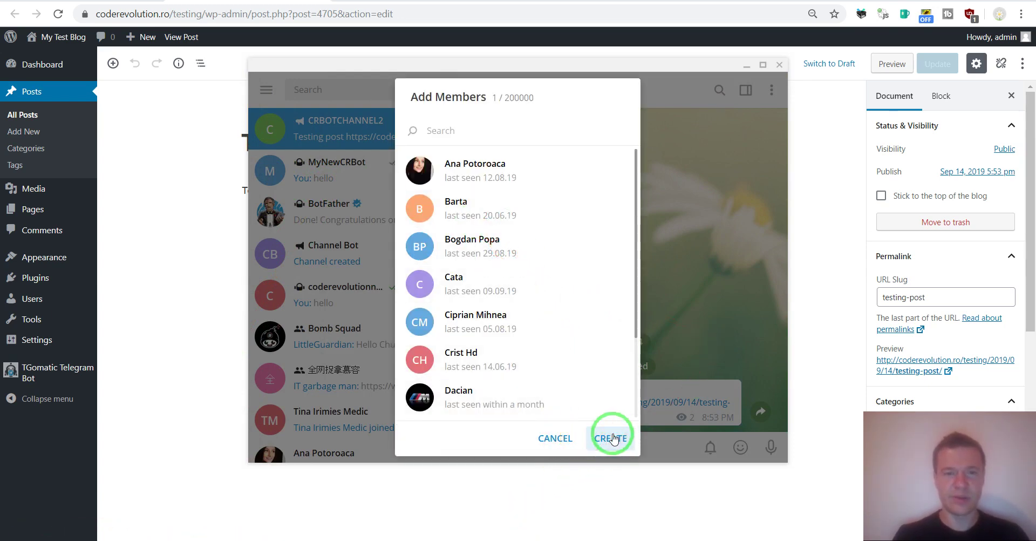
scroll(502, 310, "down", 3)
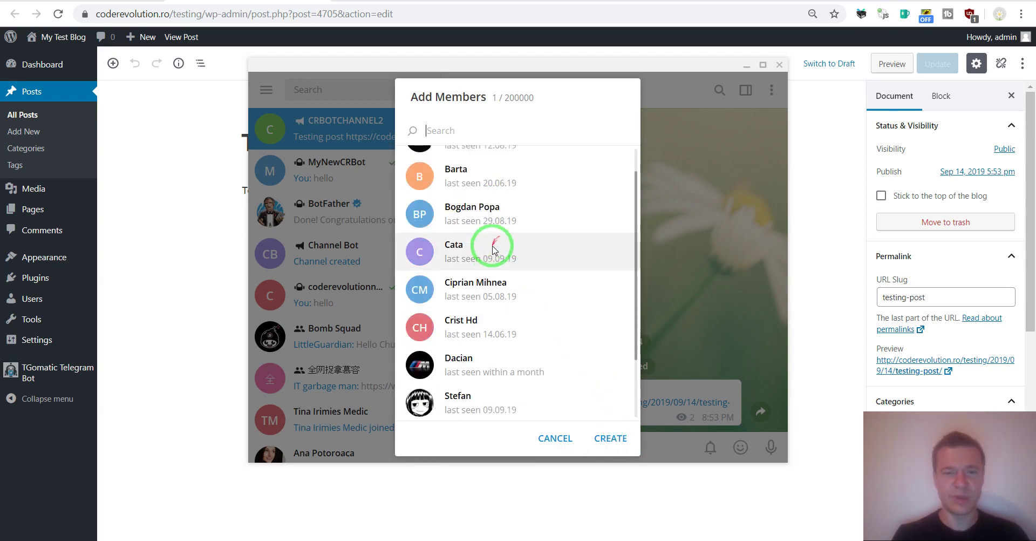
scroll(520, 339, "up", 3)
scroll(513, 338, "down", 2)
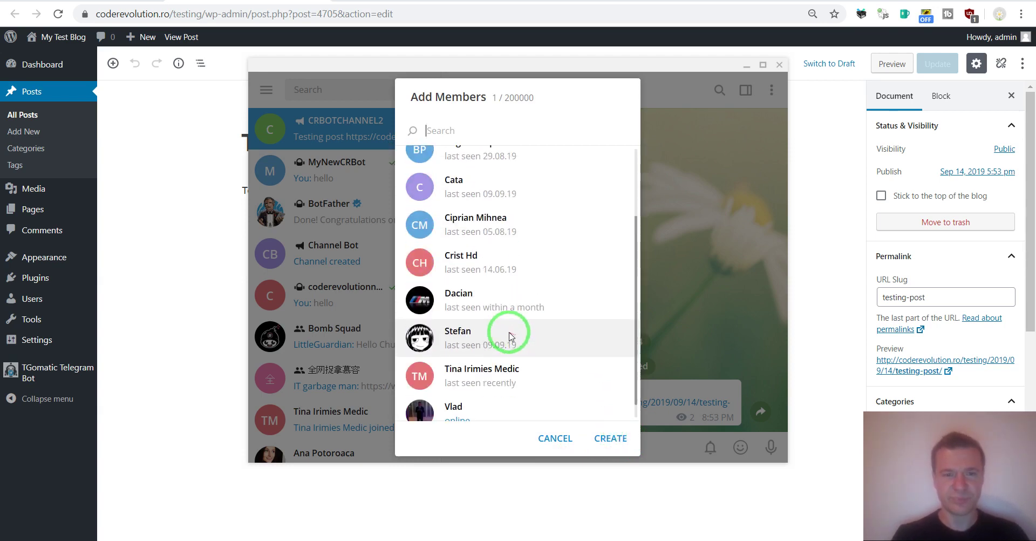
scroll(508, 329, "up", 3)
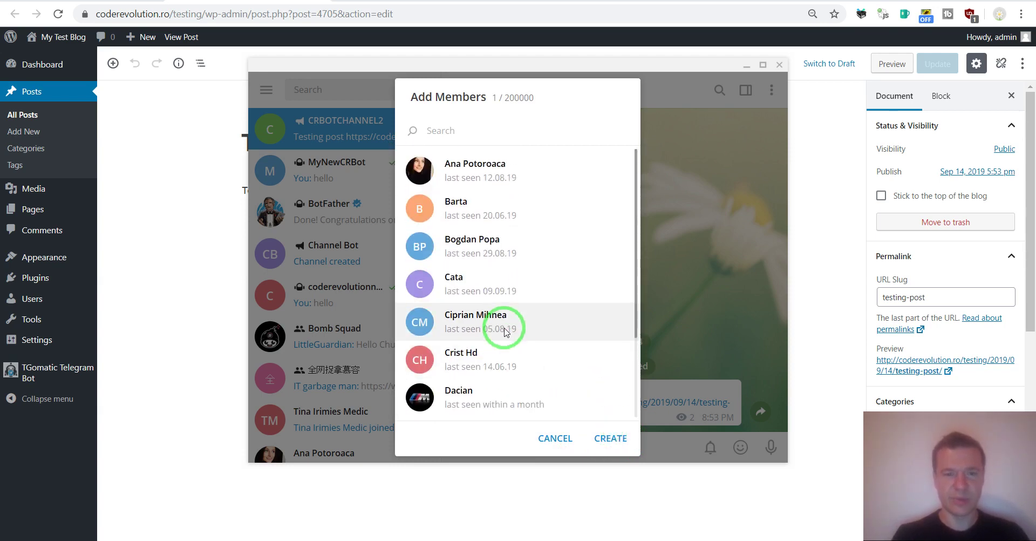
left_click(674, 262)
Step: Copy the bot username mynewcrbot from BotFather and start a new group named 'Testing My Bot'
left_click(327, 211)
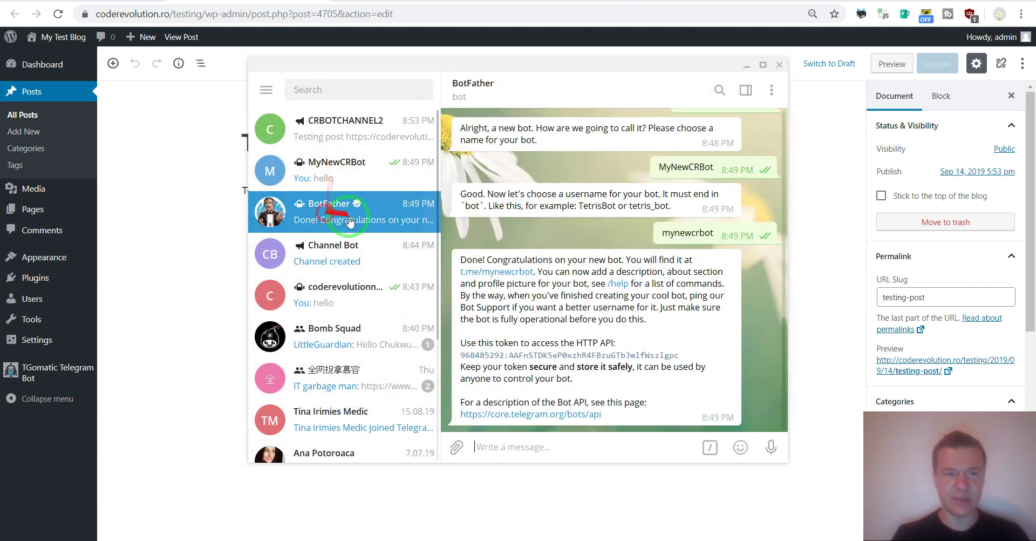
double_click(672, 237)
key("ctrl+c")
left_click(267, 89)
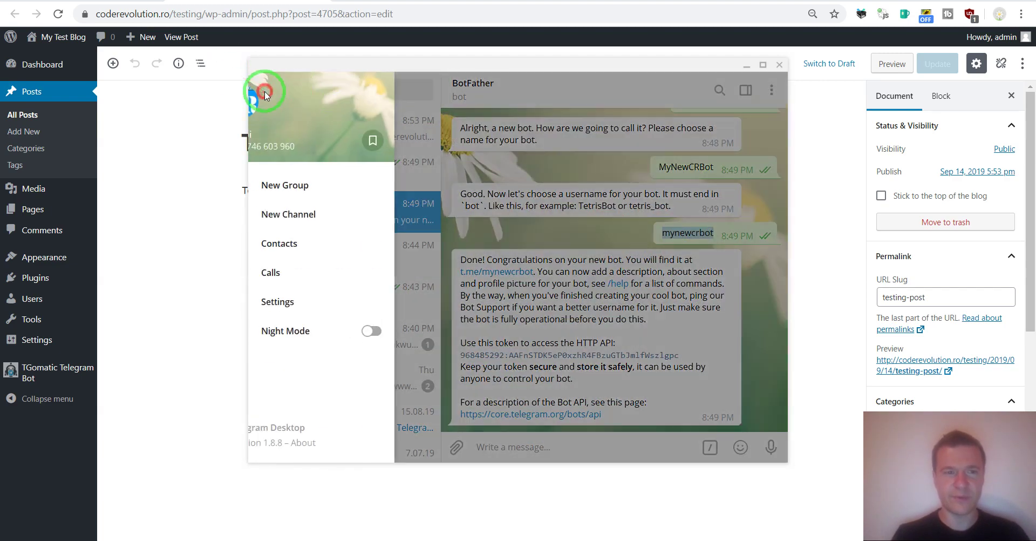
left_click(303, 183)
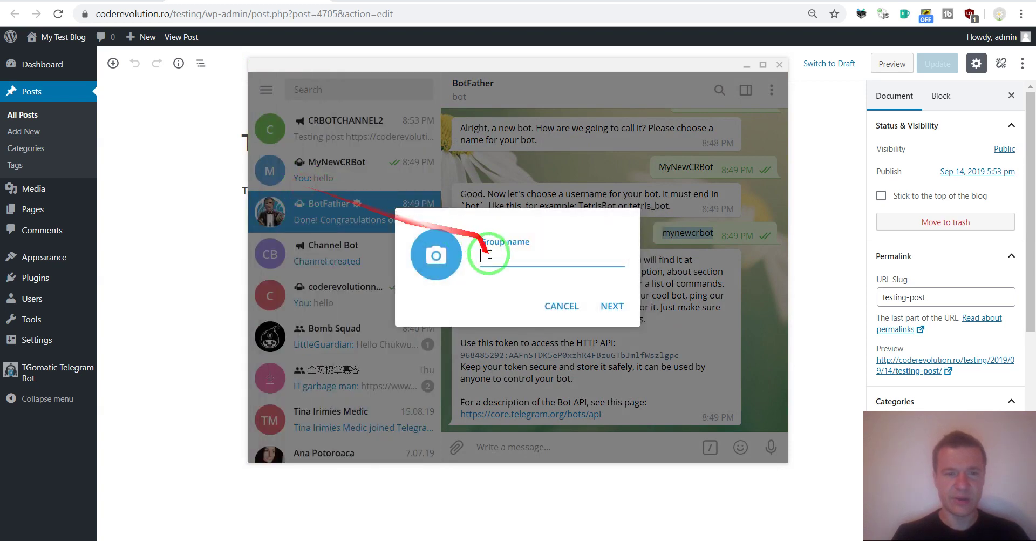
type("Tes")
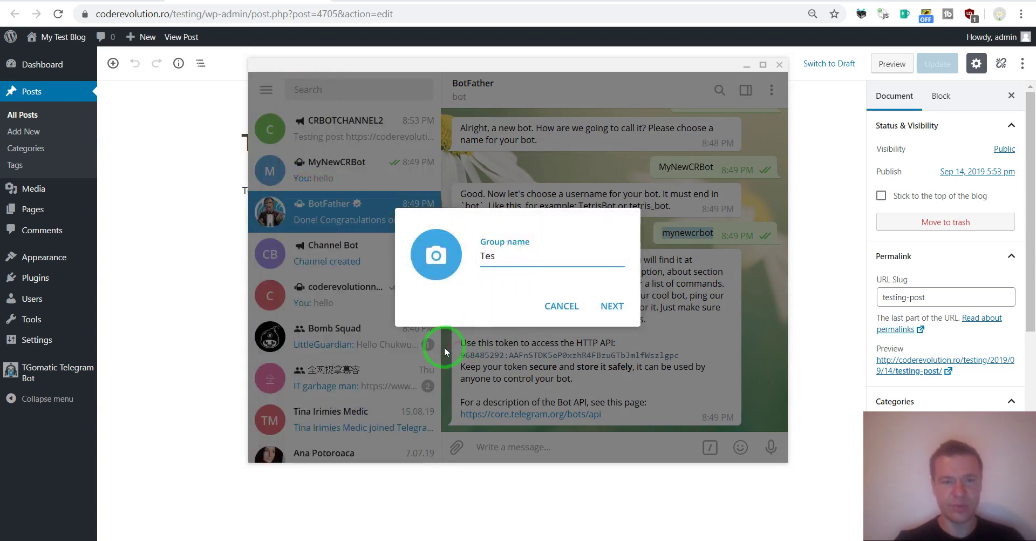
type("ting m")
key("BackSpace")
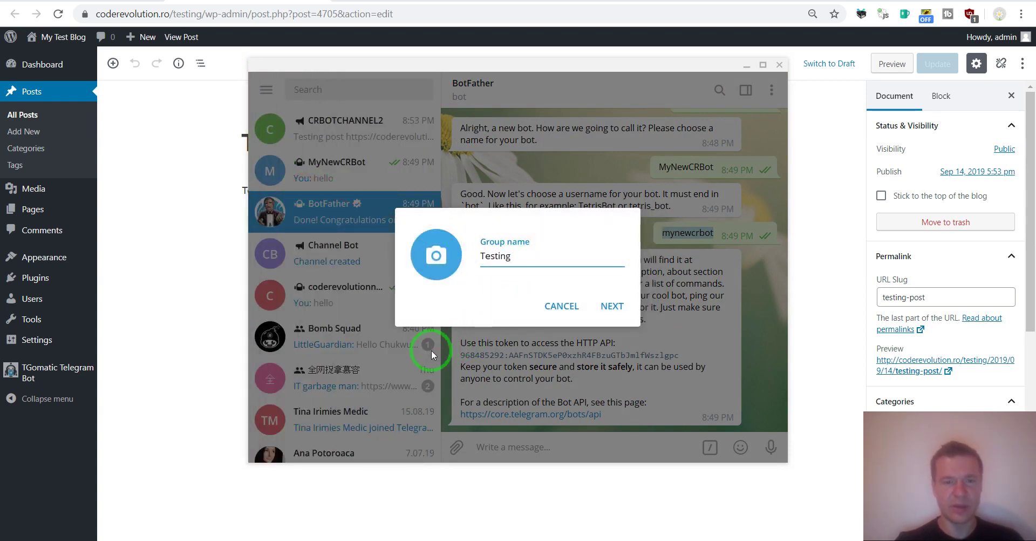
type("My Bot")
key("Return")
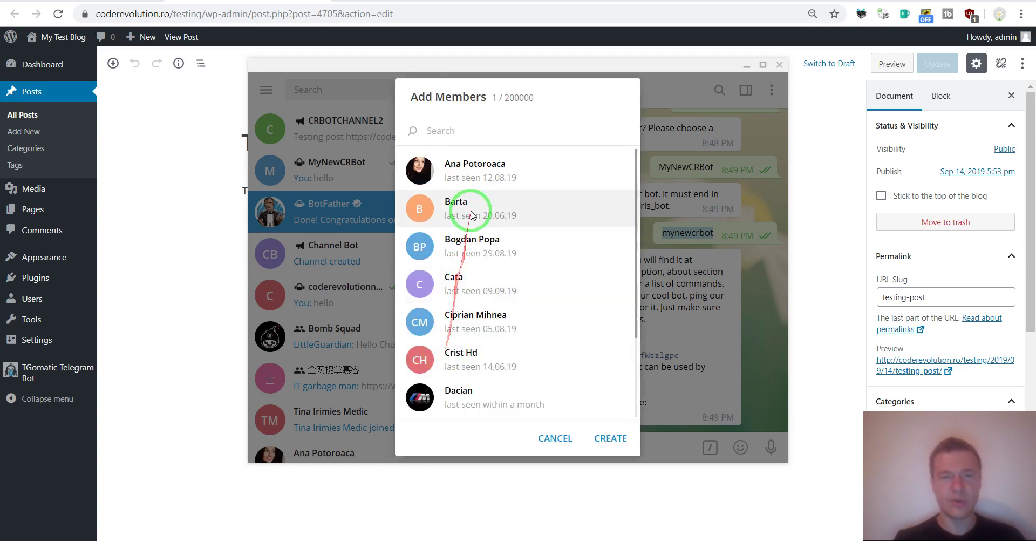
Step: Add MyNewCRBot as a member and create the group
key("ctrl+v")
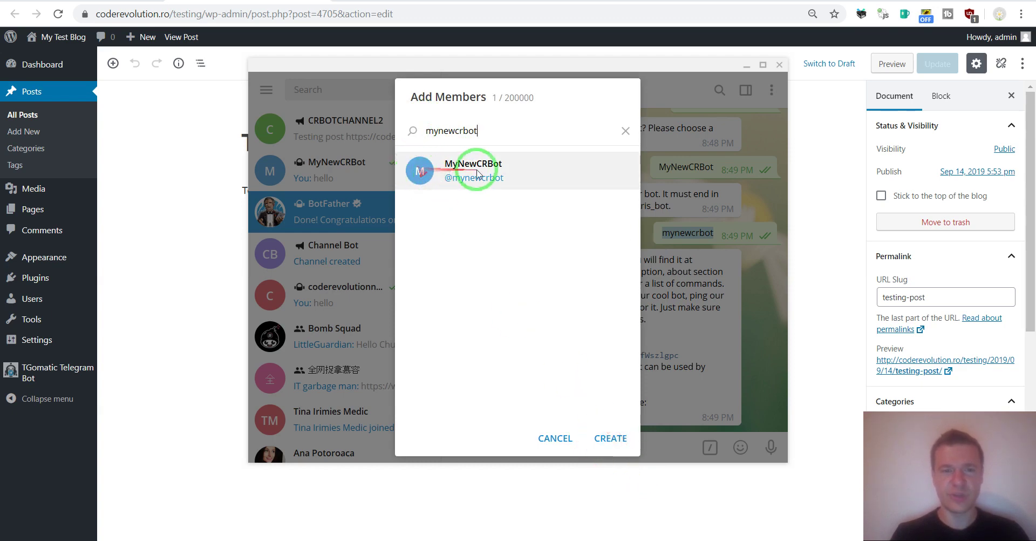
left_click(431, 168)
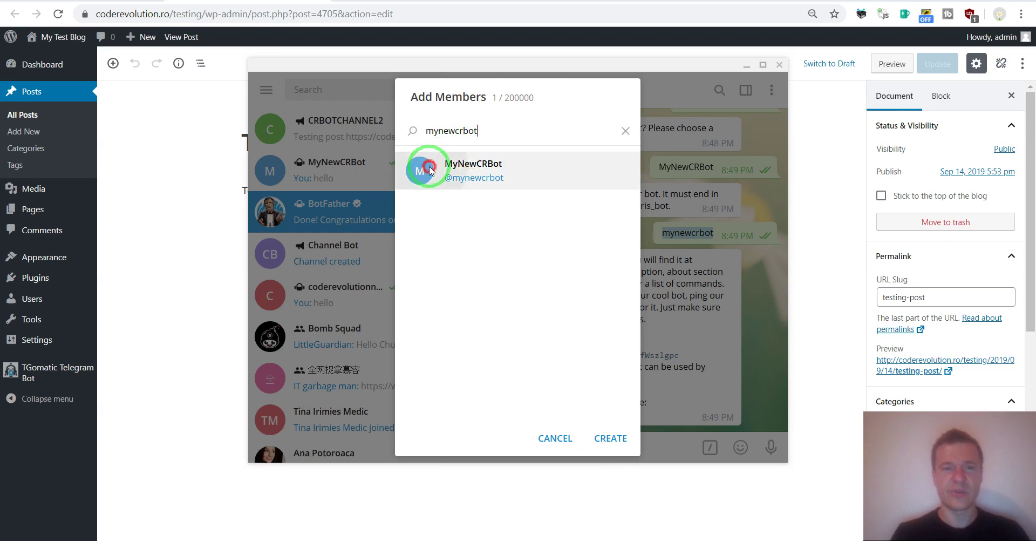
left_click(601, 440)
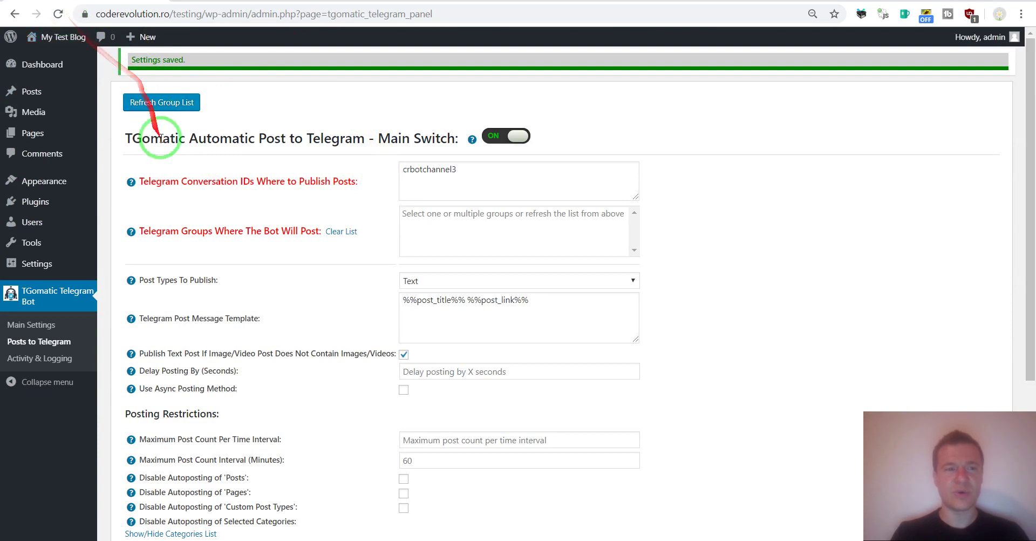
Step: Reload the group list and select group -325146235 alongside the crbotchannel3 conversation ID
left_click(158, 106)
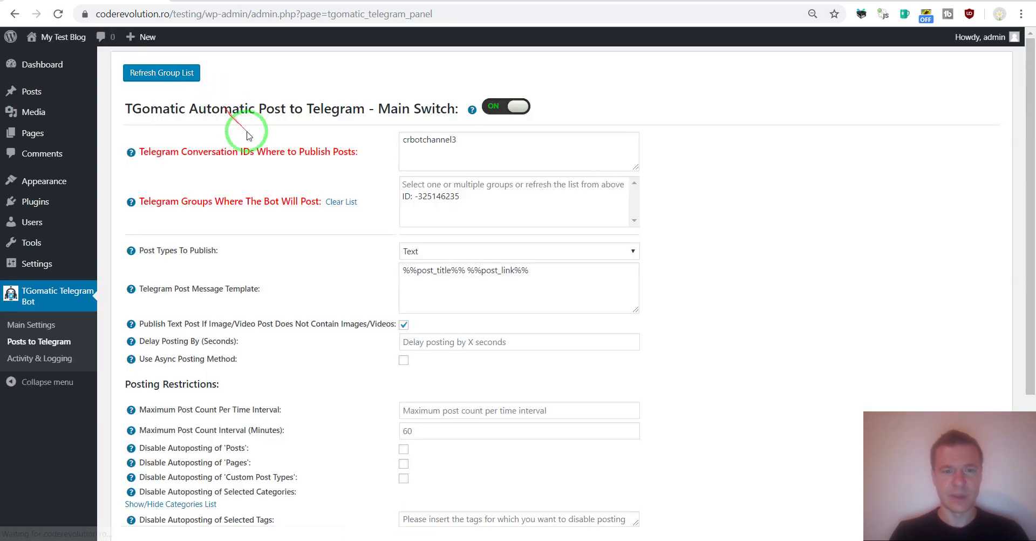
left_click(413, 197)
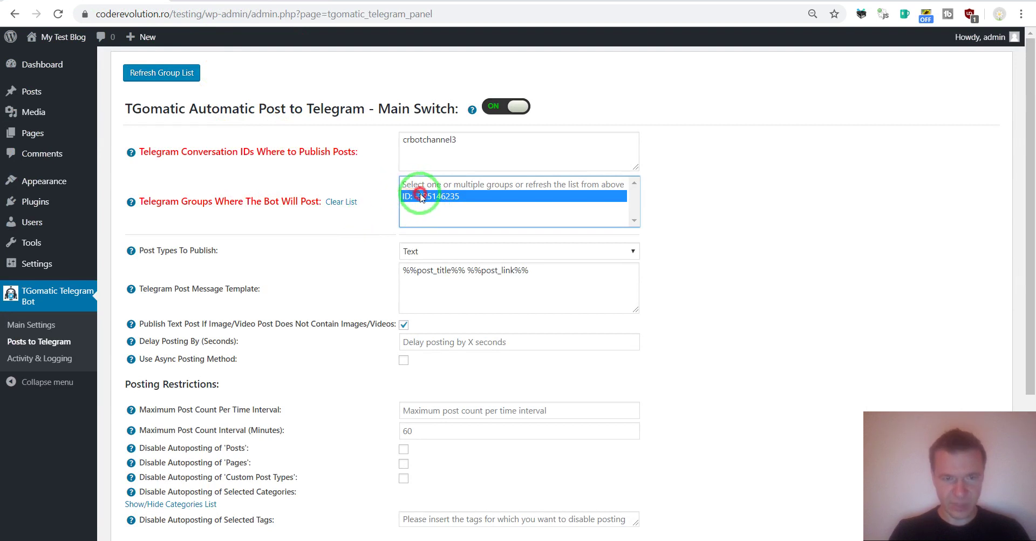
left_click(344, 201)
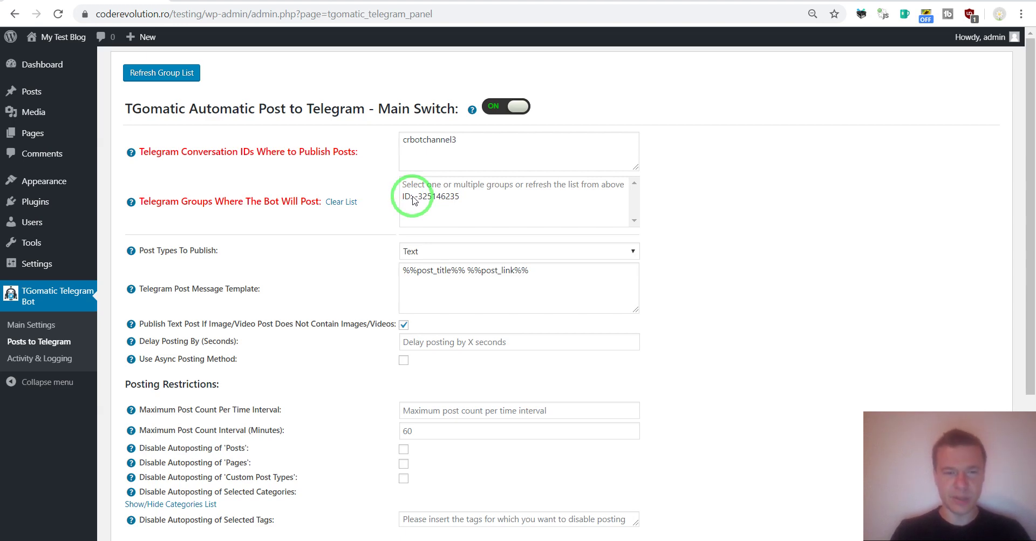
left_click(414, 197)
left_click(342, 201)
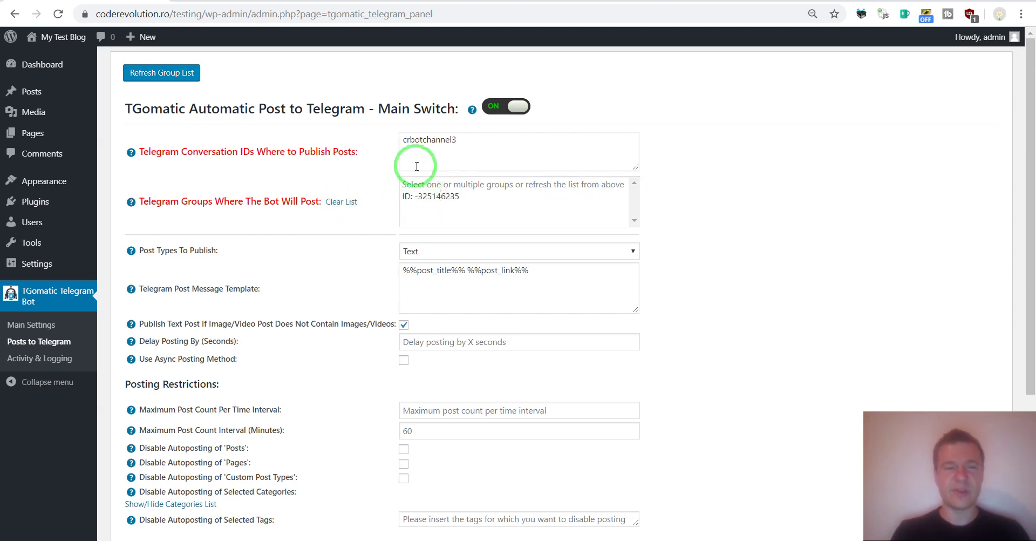
mouse_move(405, 140)
left_mouse_down()
mouse_move(453, 139)
mouse_move(413, 140)
left_mouse_up()
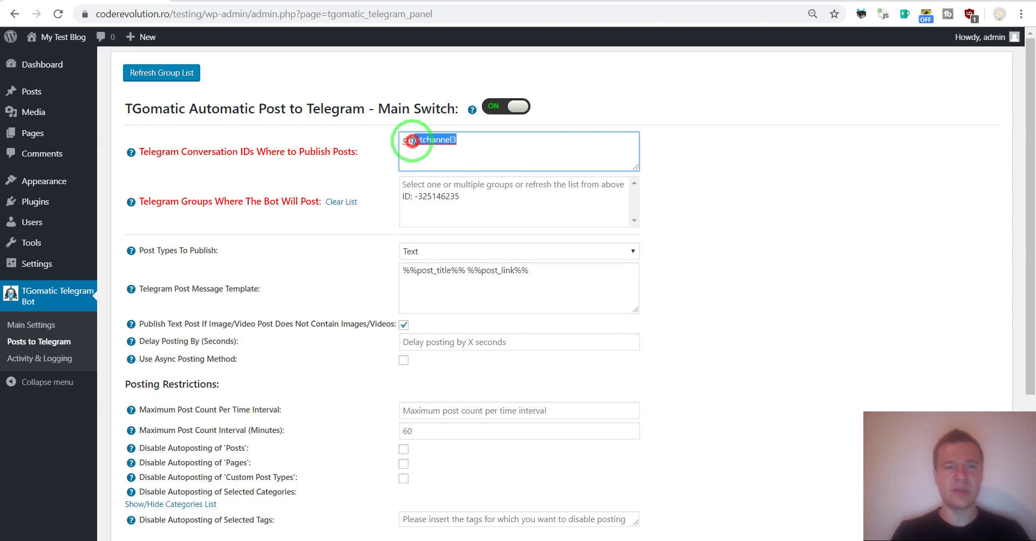
left_click(410, 199)
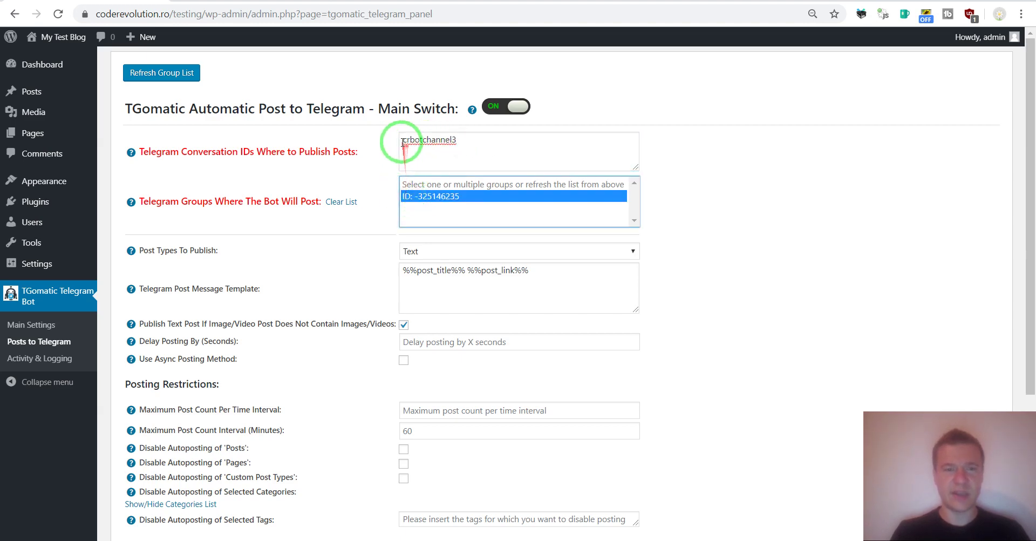
left_click_drag(403, 141, 458, 141)
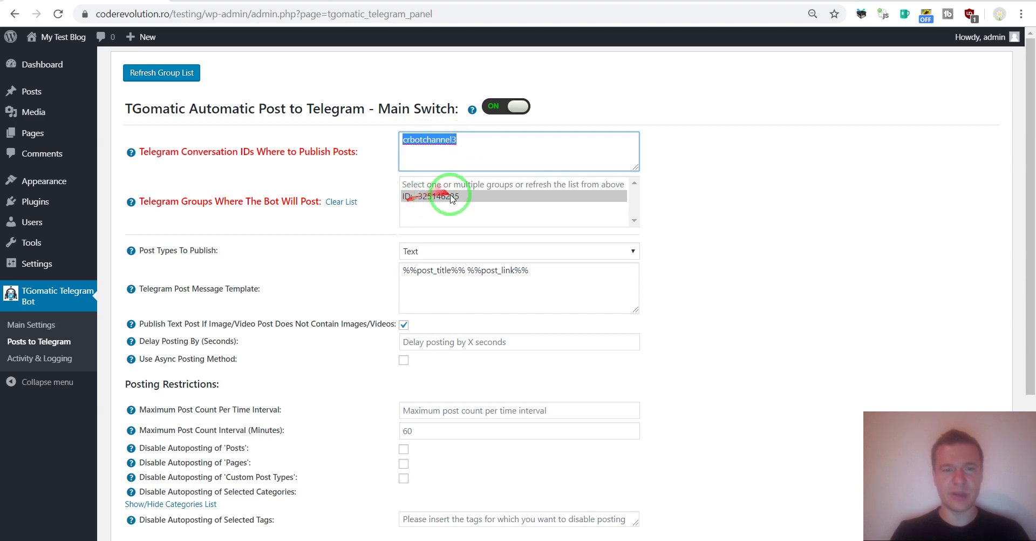
Step: Save the Posts to Telegram settings
scroll(317, 271, "down", 4)
left_click(149, 465)
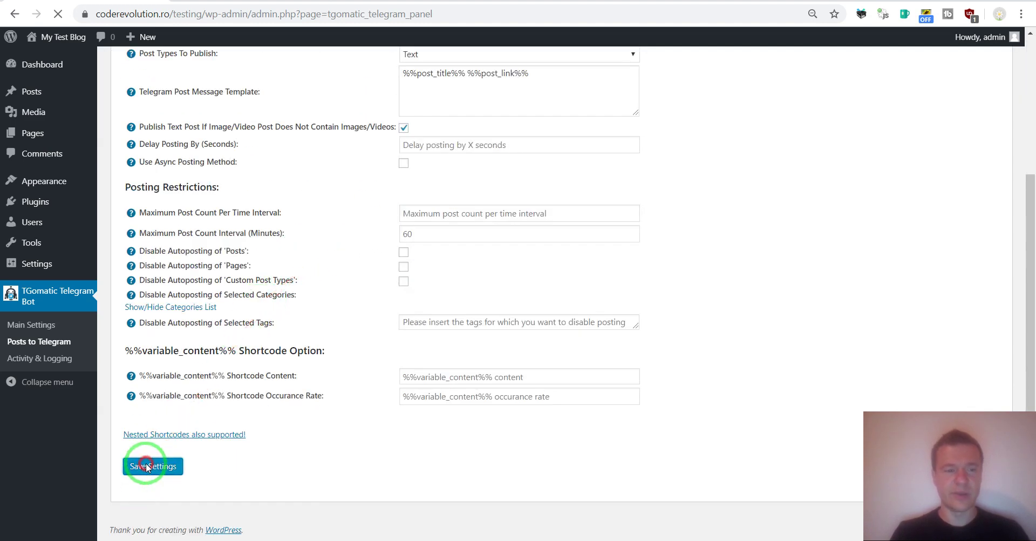
mouse_move(86, 97)
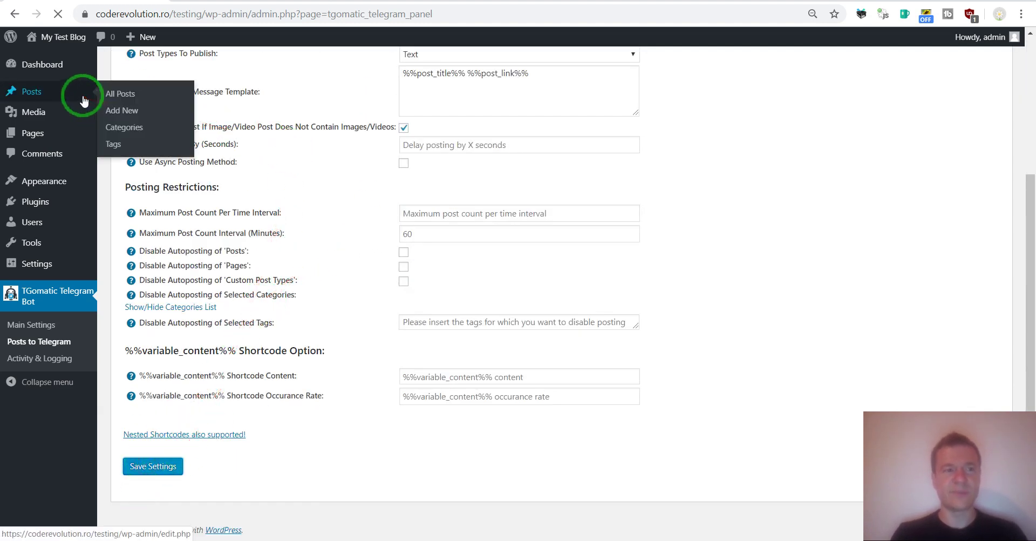
Step: Start a new post titled 'Both ways will be posted' with the title pasted into the body
left_click(144, 102)
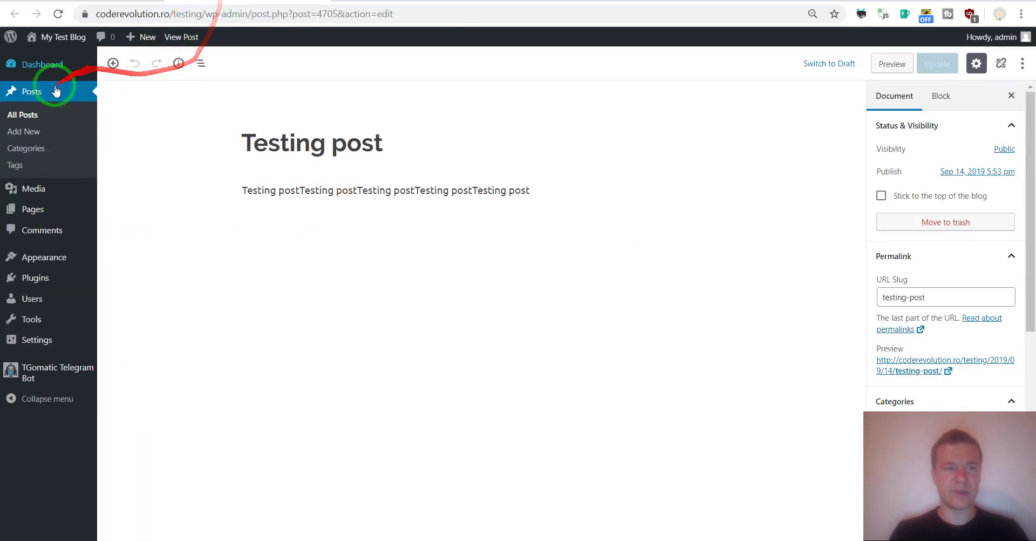
left_click(144, 143)
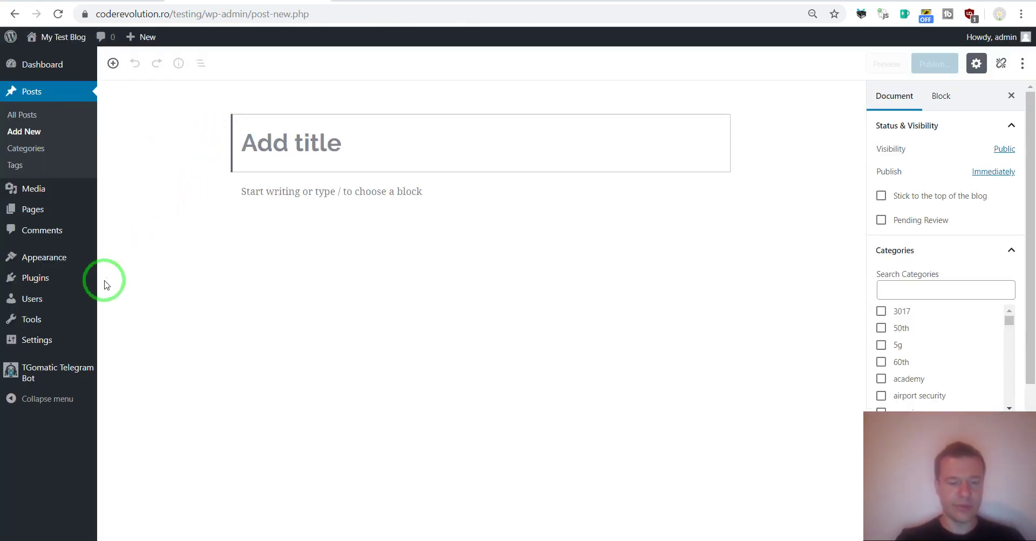
type("Both ways will be pos")
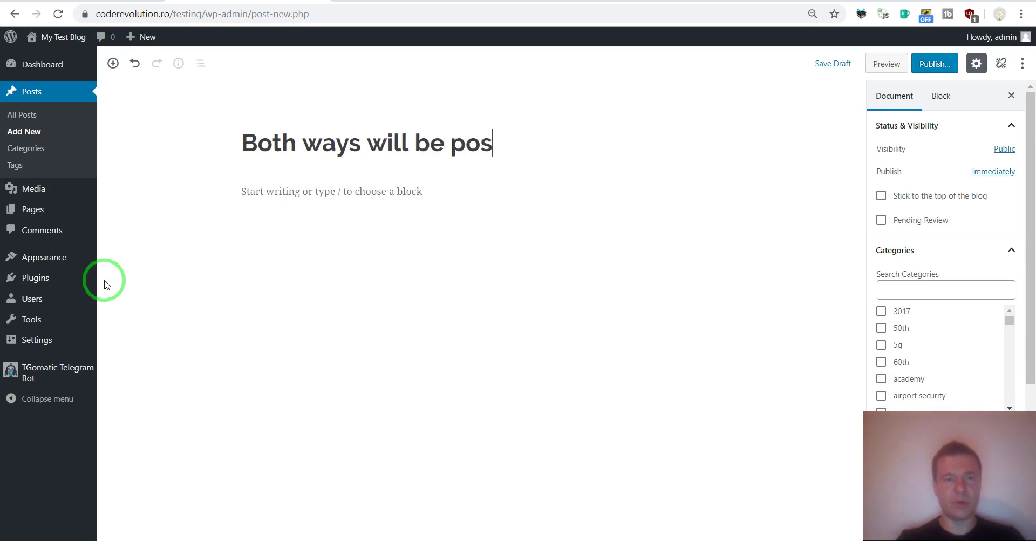
type("ted")
key("ctrl+a")
key("ctrl+c")
left_click(285, 189)
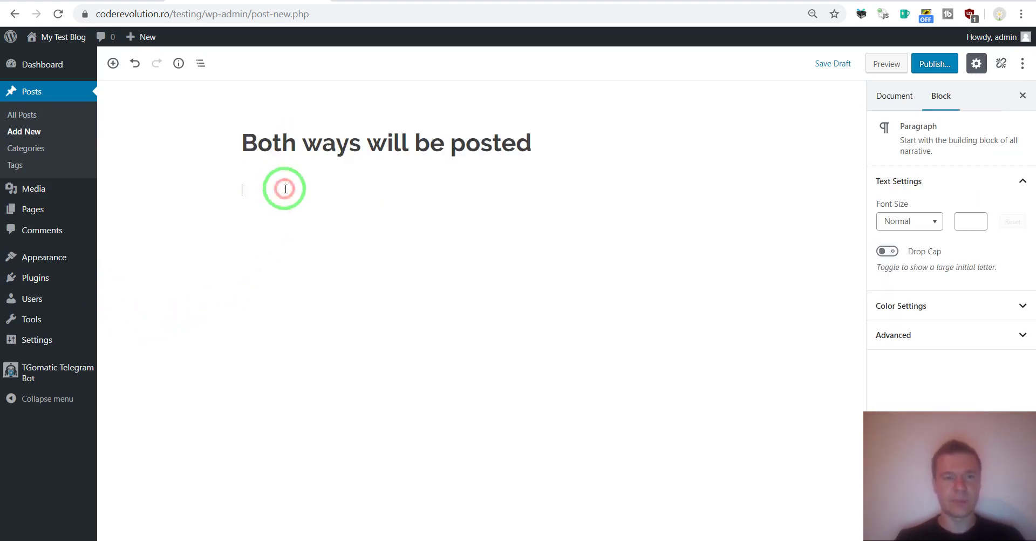
key("ctrl+v")
key("ctrl+v")
key("ctrl+v")
Step: Publish the post and reload the editor page
left_click(935, 64)
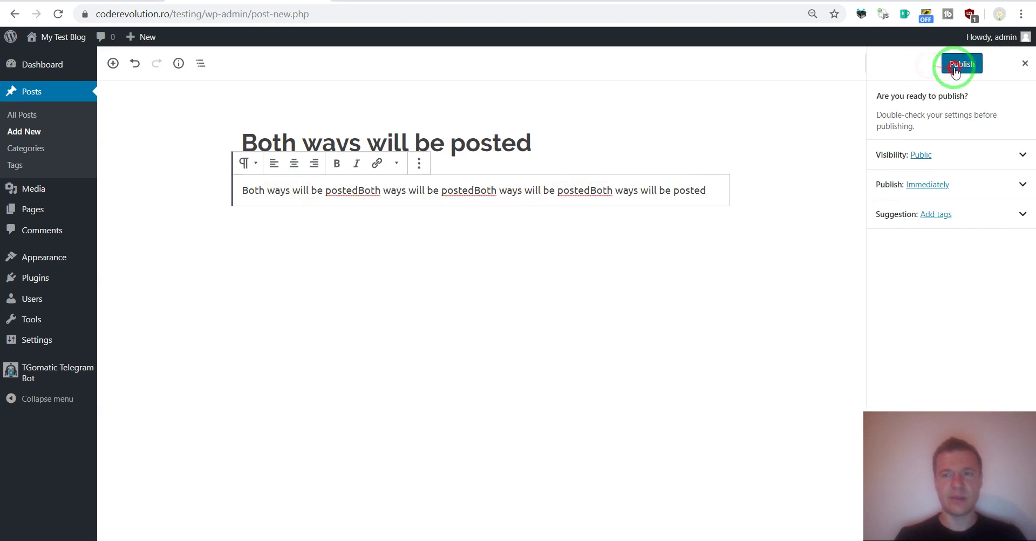
left_click(944, 64)
left_click(58, 14)
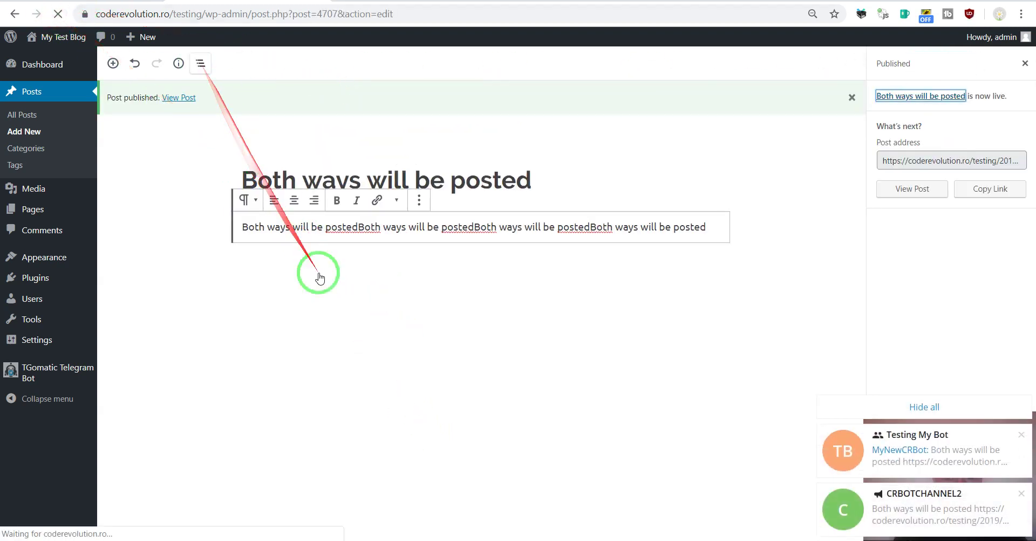
Step: Check the new post message in CRBOTCHANNEL2 and Testing My Bot, then minimize Telegram
left_click(444, 539)
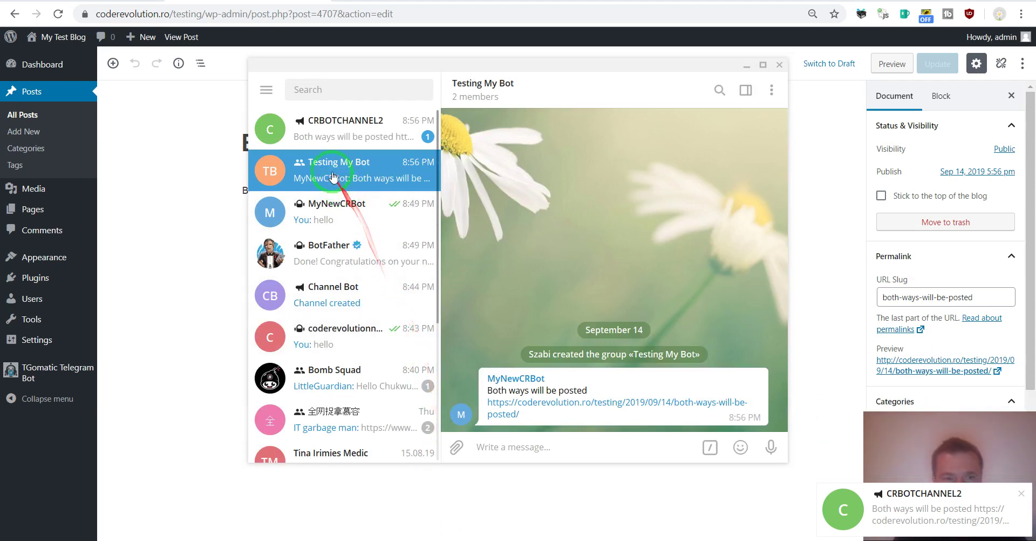
left_click(323, 135)
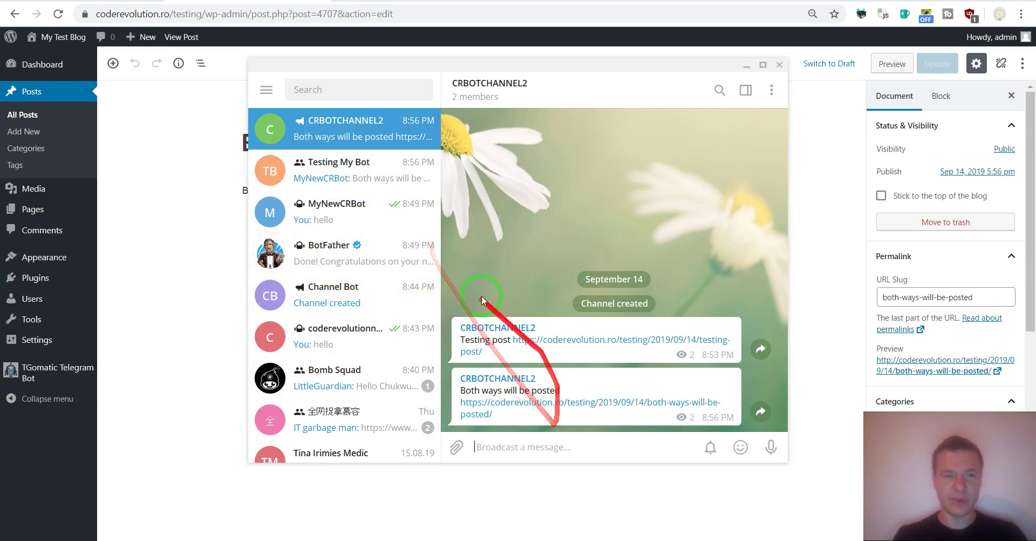
left_click(346, 167)
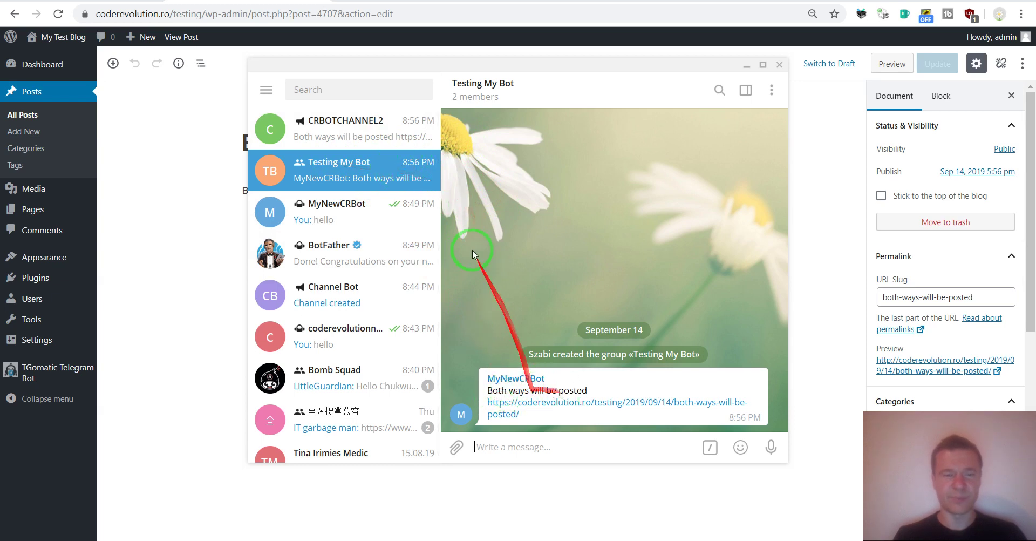
left_click(327, 129)
left_click(311, 162)
left_click(314, 127)
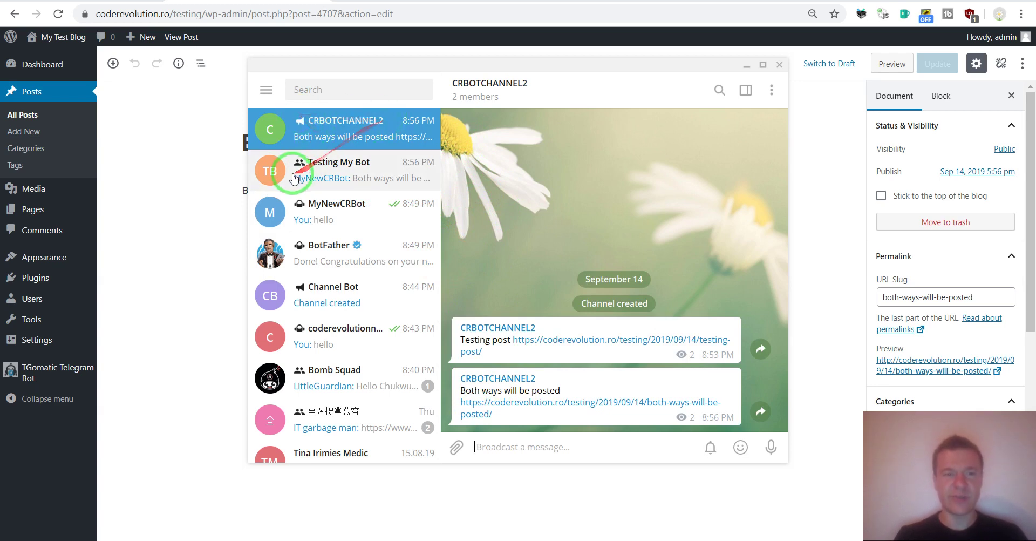
left_click(192, 208)
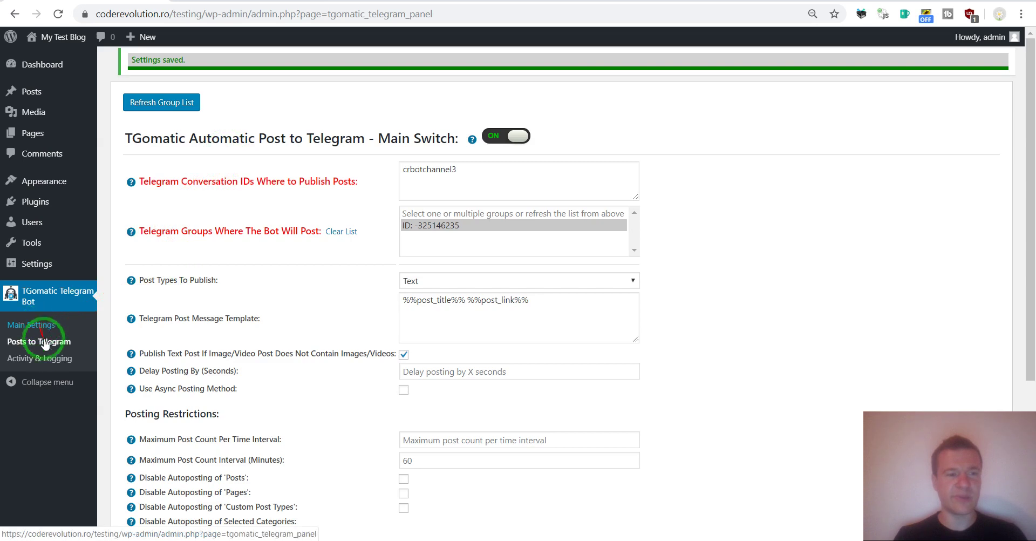
Step: Go to the TGomatic Main Settings page
scroll(330, 272, "down", 1)
scroll(331, 272, "down", 3)
scroll(259, 331, "up", 3)
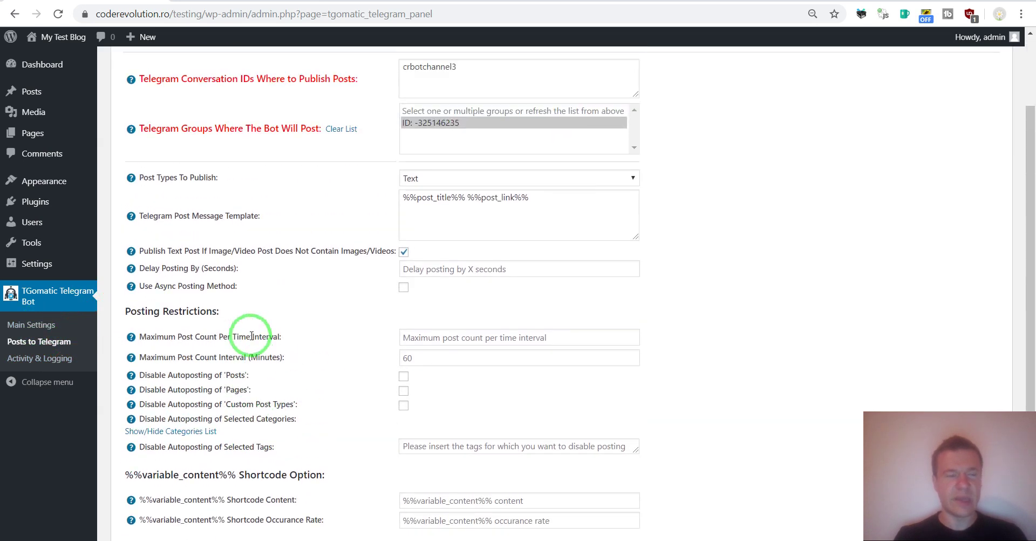
left_click(31, 327)
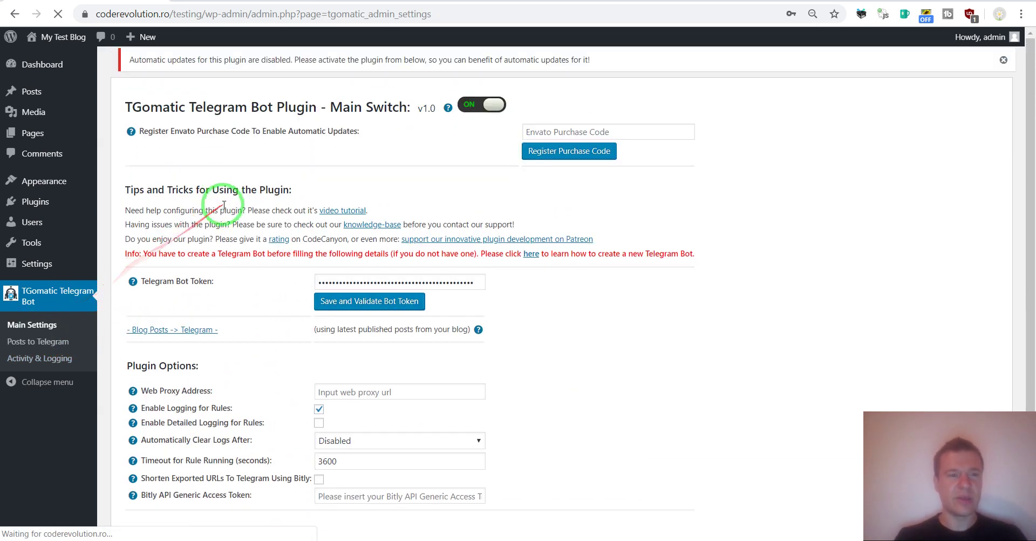
Step: Review the web proxy, rules logging and detailed logging options, then open Activity & Logging
scroll(218, 292, "down", 1)
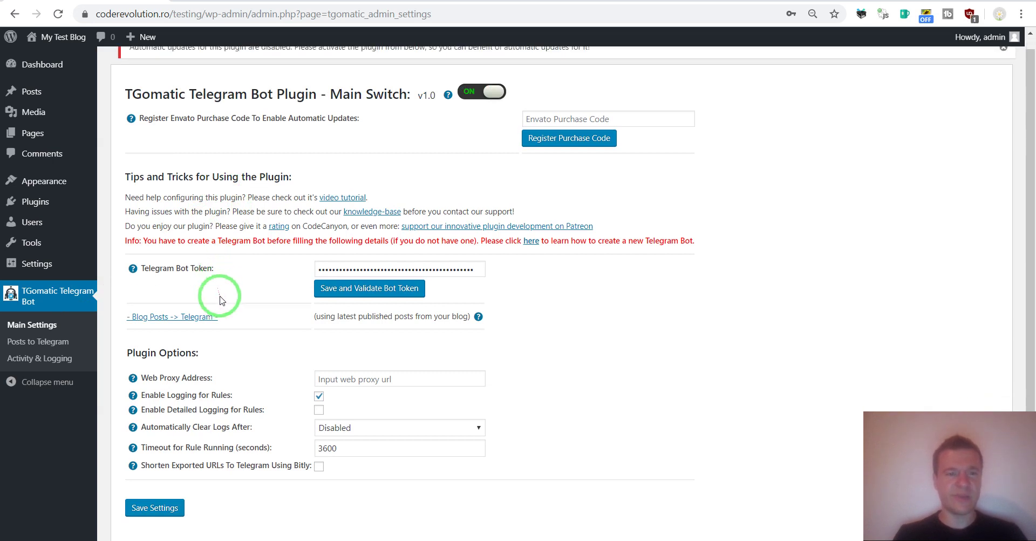
left_click_drag(146, 335, 199, 337)
left_click(334, 338)
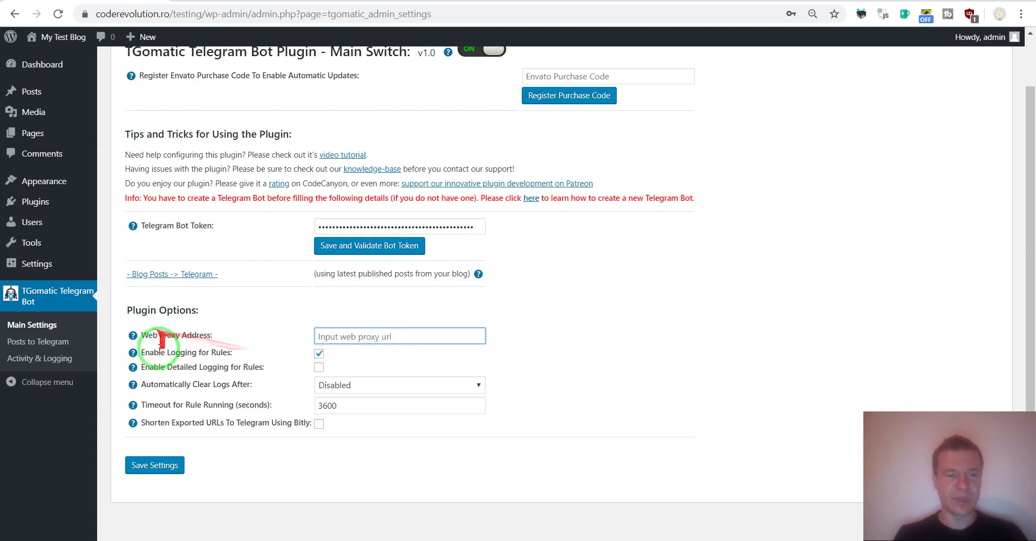
left_click_drag(149, 352, 216, 352)
left_click_drag(159, 367, 237, 367)
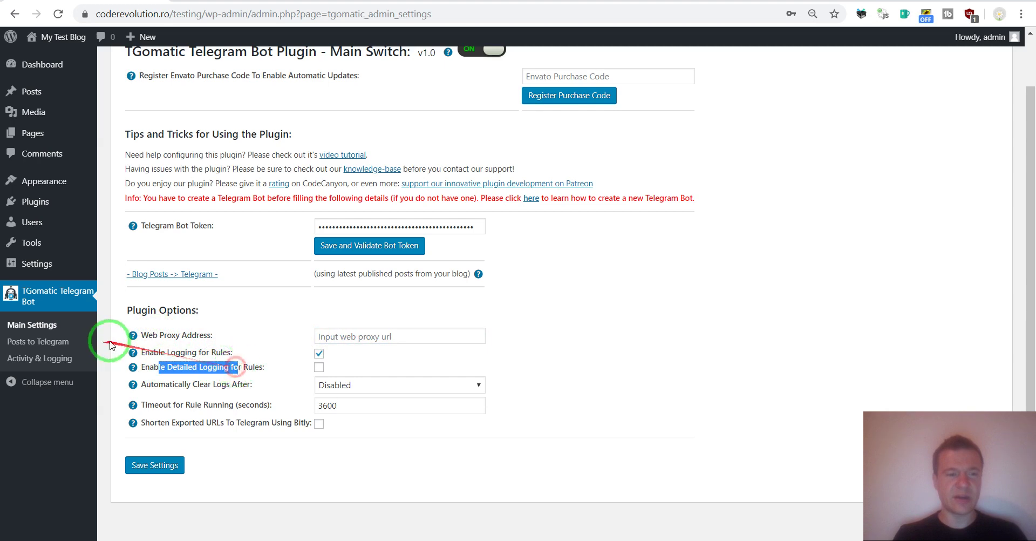
left_click(32, 358)
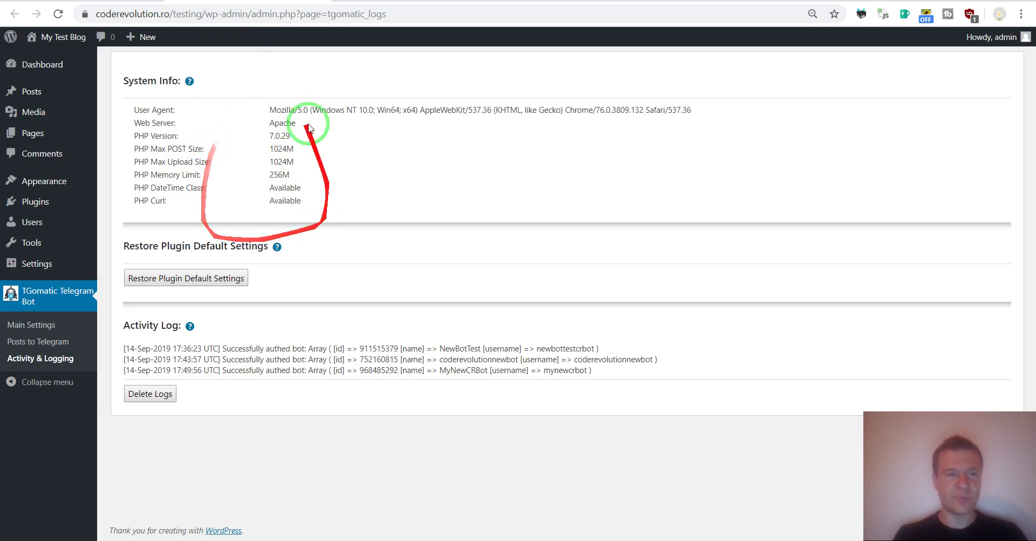
Step: Review System Info, Restore Plugin Default Settings and the successful bot authentication log entry
left_click_drag(125, 82, 185, 81)
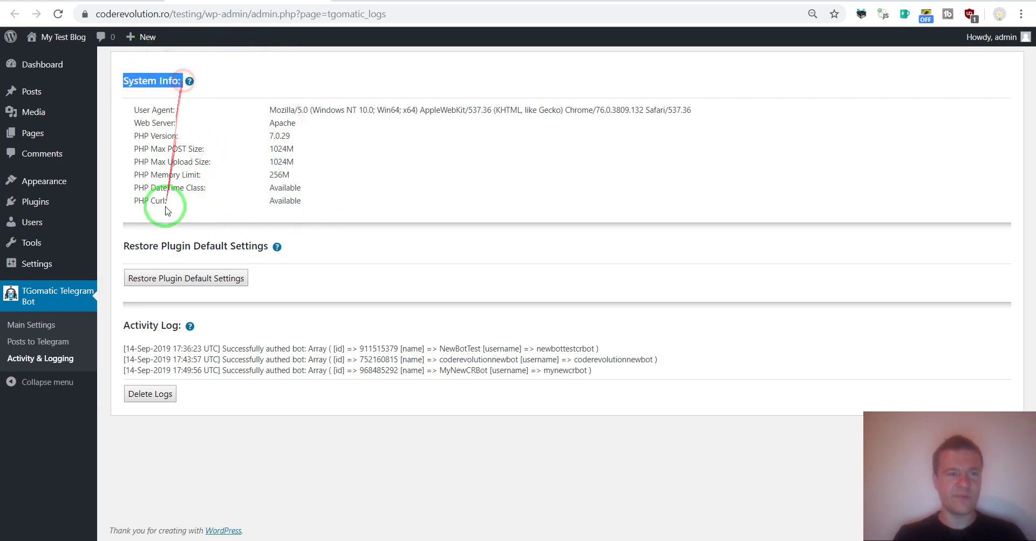
left_click(145, 241)
left_click_drag(144, 241, 252, 245)
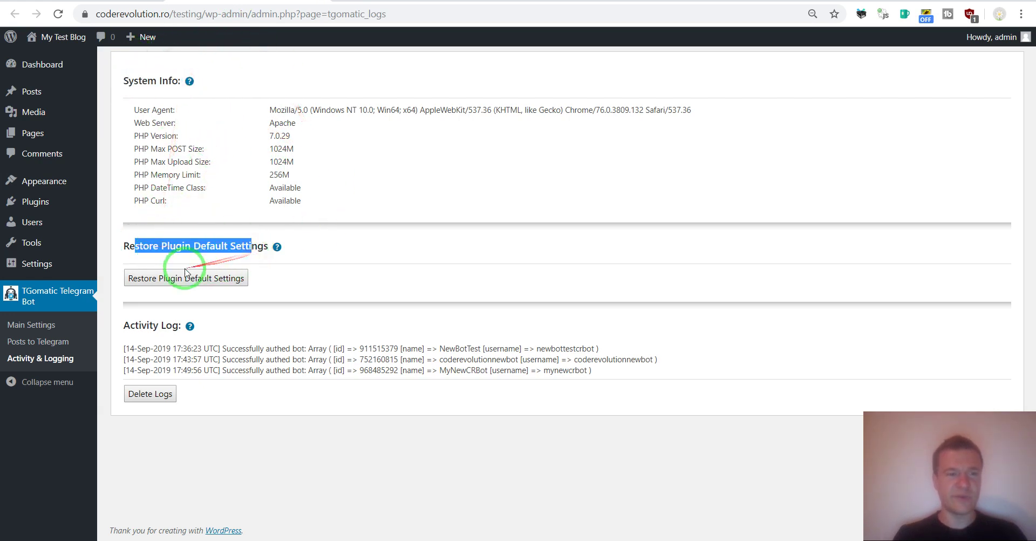
left_click(155, 351)
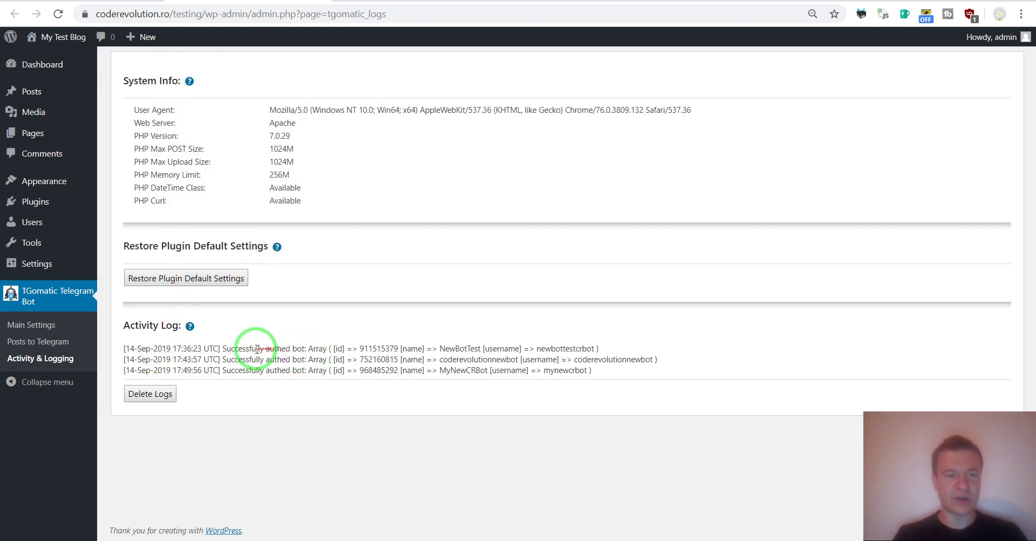
left_click_drag(238, 350, 305, 349)
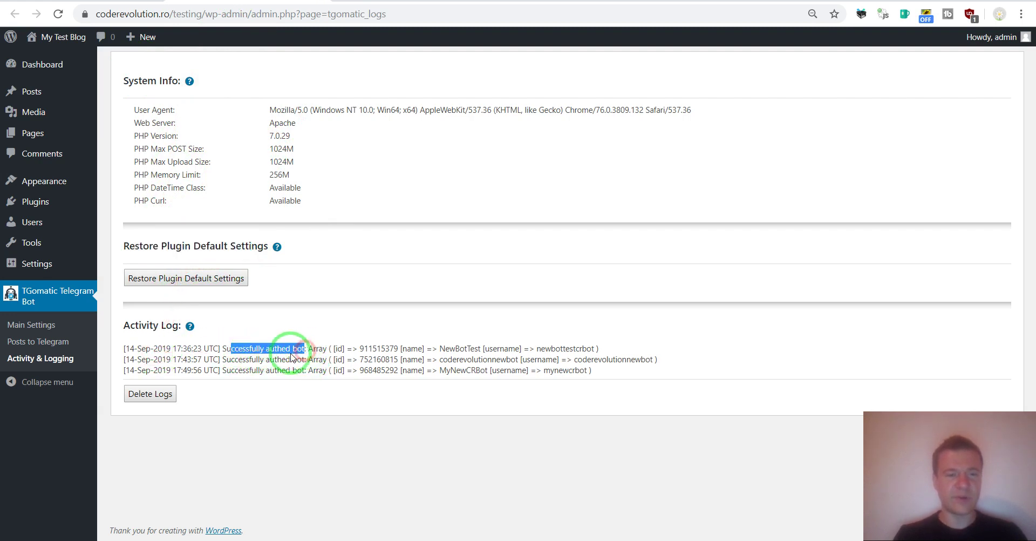
left_click(302, 360)
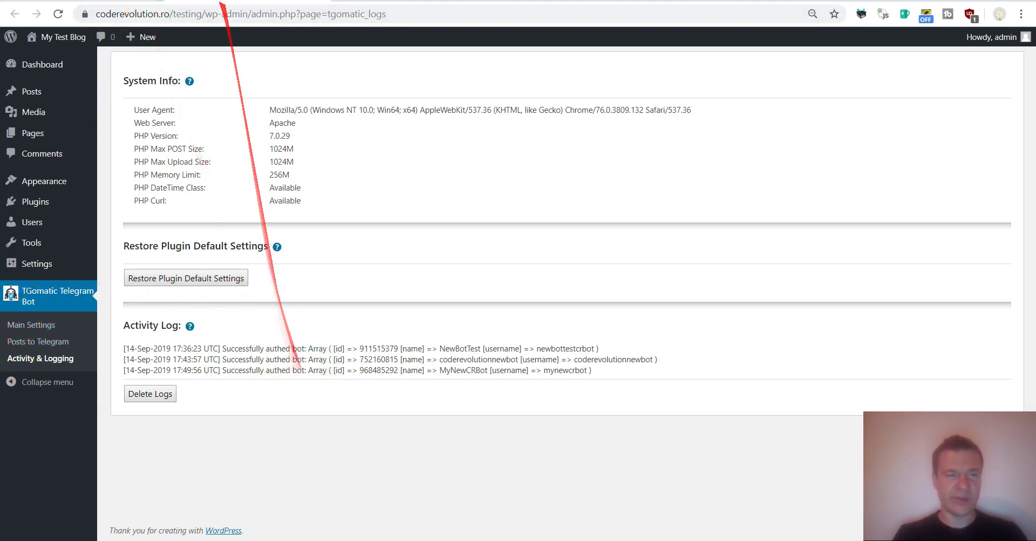
Step: Review the main settings, keeping log clearing Disabled and the rule timeout at 3600
left_click(139, 0)
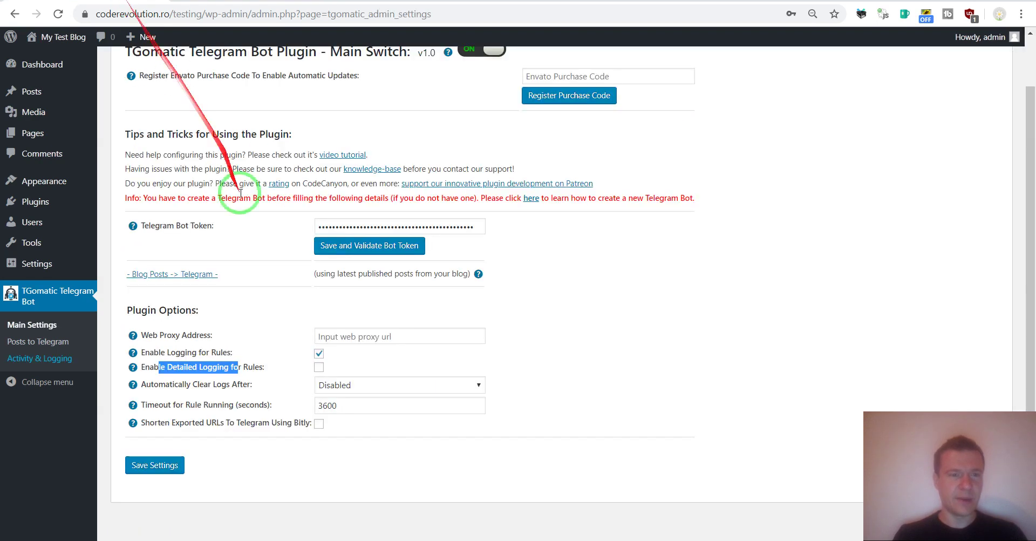
left_click_drag(158, 384, 259, 393)
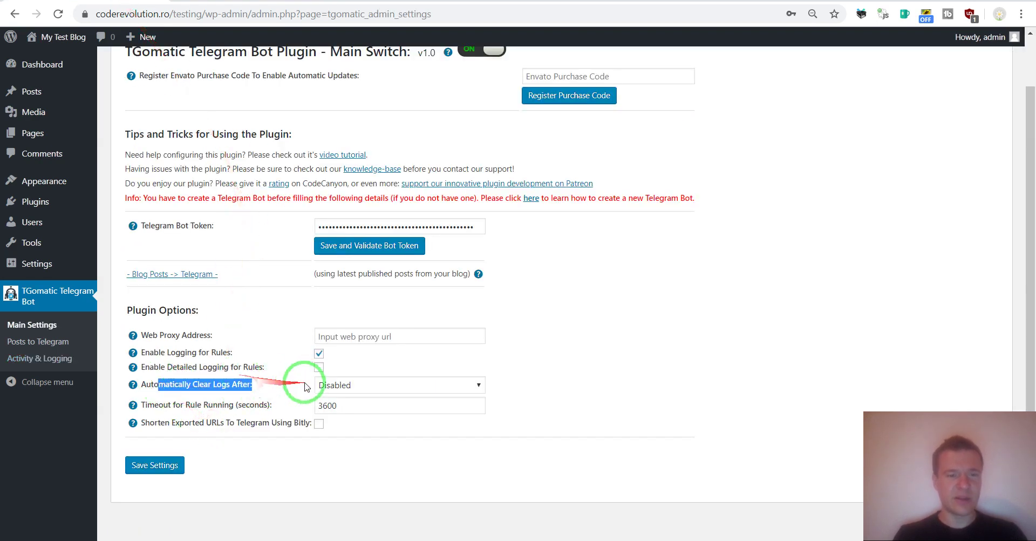
left_click(324, 385)
left_click(292, 400)
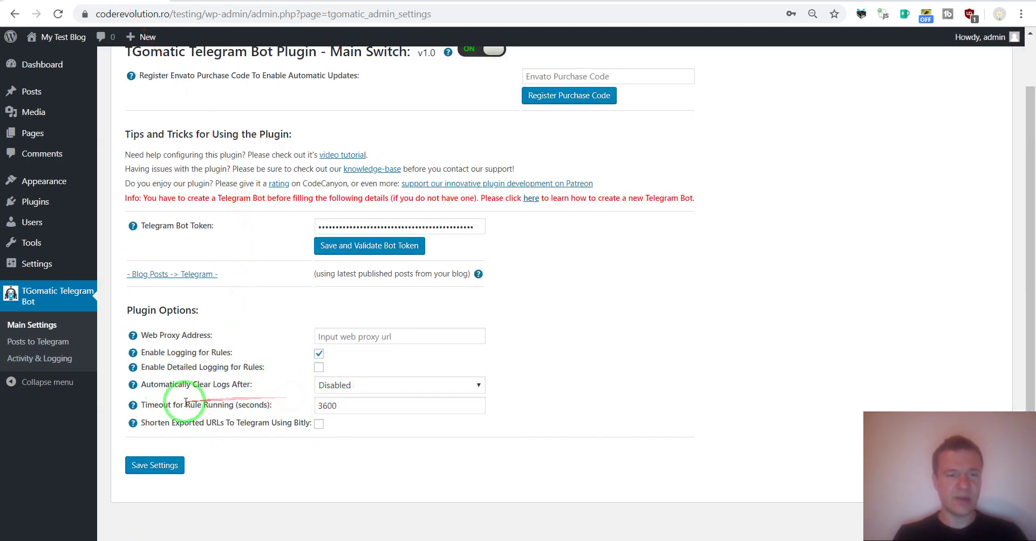
left_click_drag(169, 405, 235, 405)
left_click(328, 406)
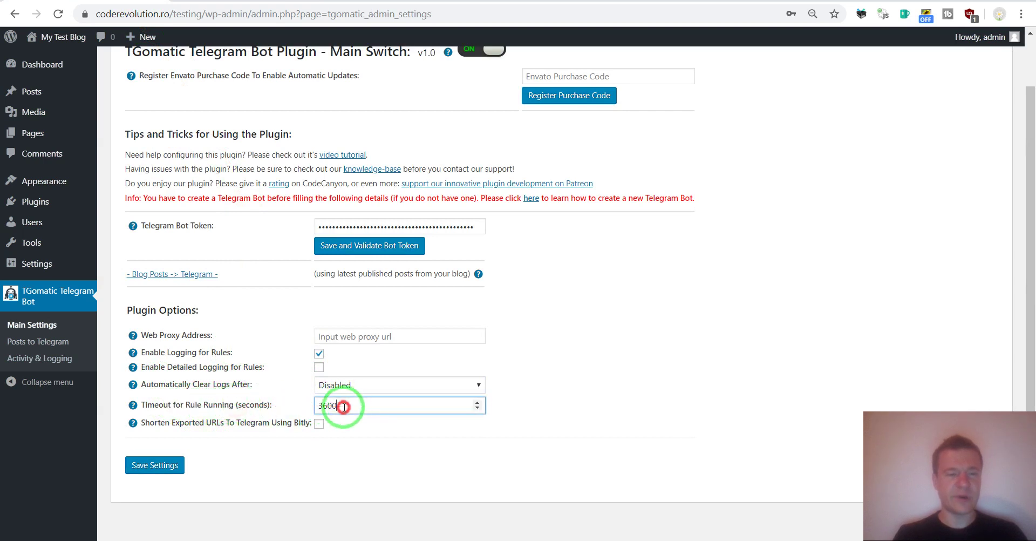
double_click(325, 405)
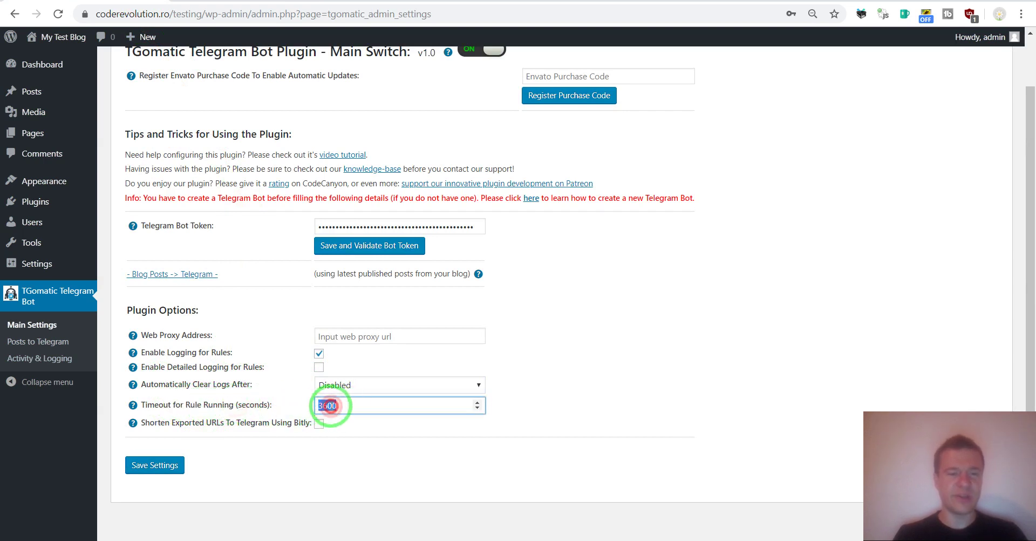
left_click(294, 404)
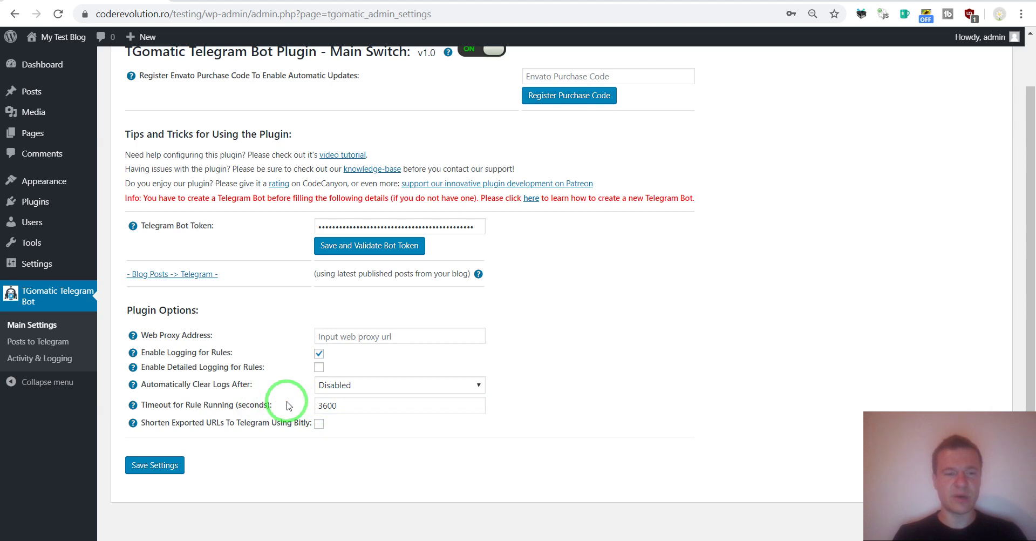
Step: Toggle Bitly URL shortening on and back off, then head to Posts to Telegram
left_click_drag(150, 422, 247, 422)
left_click(251, 424)
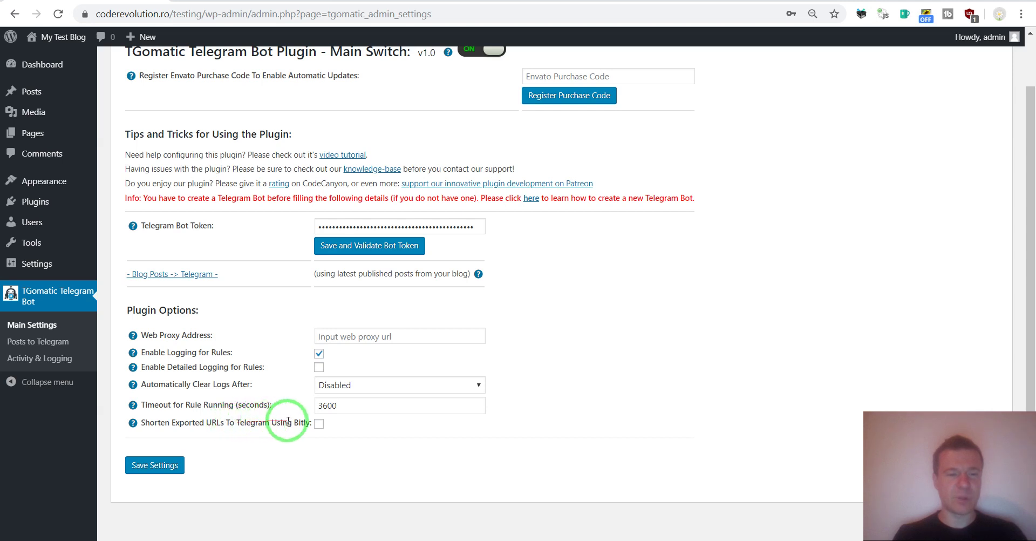
left_click(319, 423)
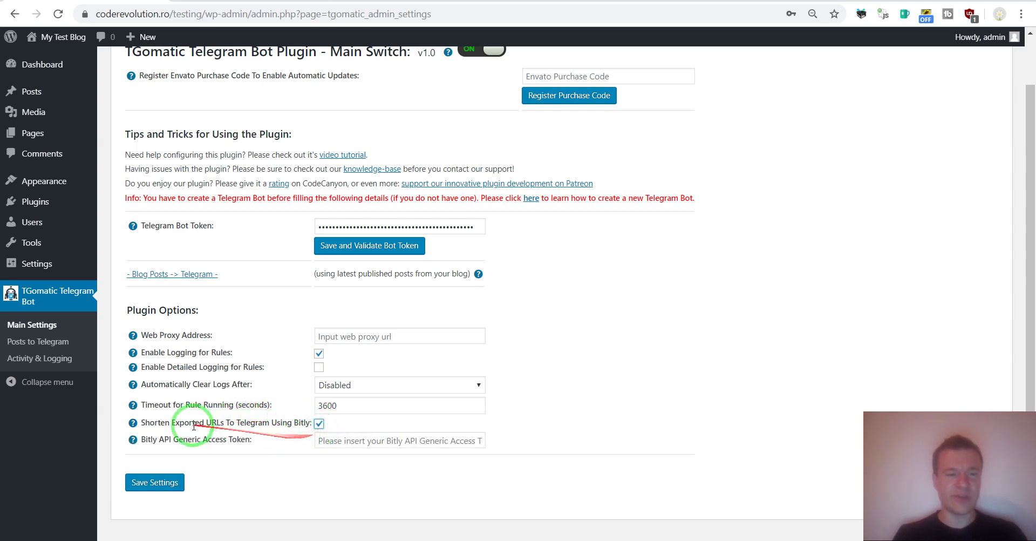
left_click(312, 424)
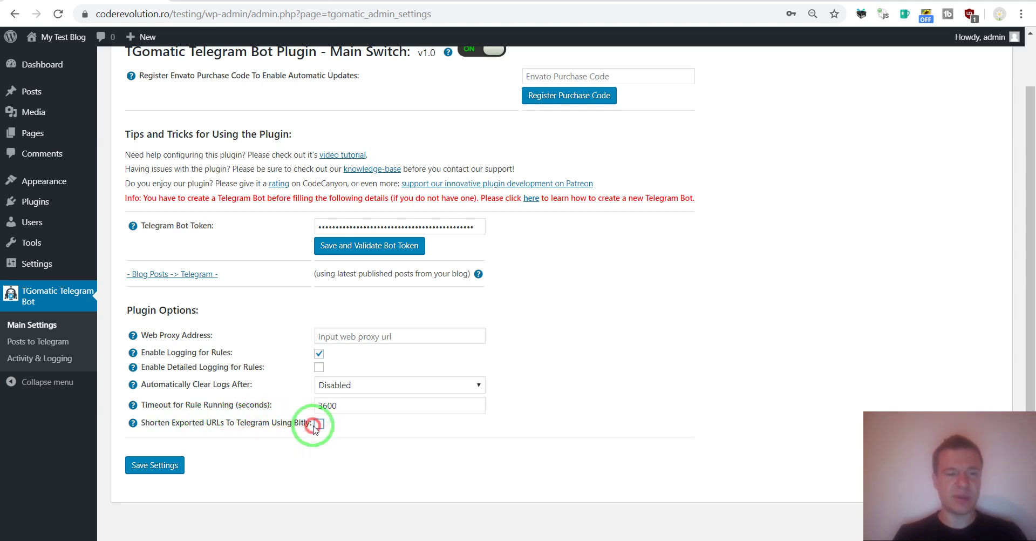
left_click(39, 347)
Step: Leave the main settings and review the Text/Image/Video post type choices, keeping Text
left_click(573, 88)
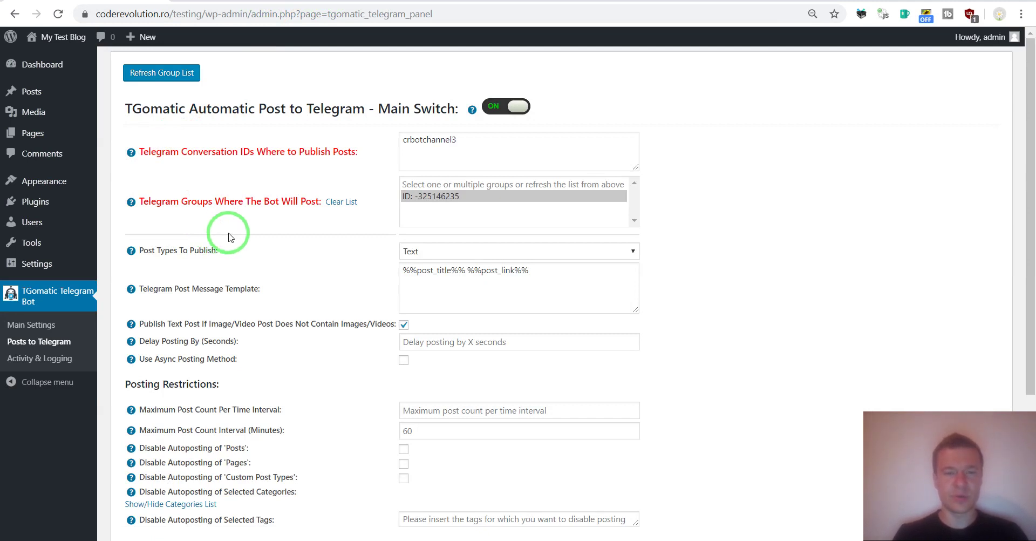
left_click_drag(144, 250, 351, 250)
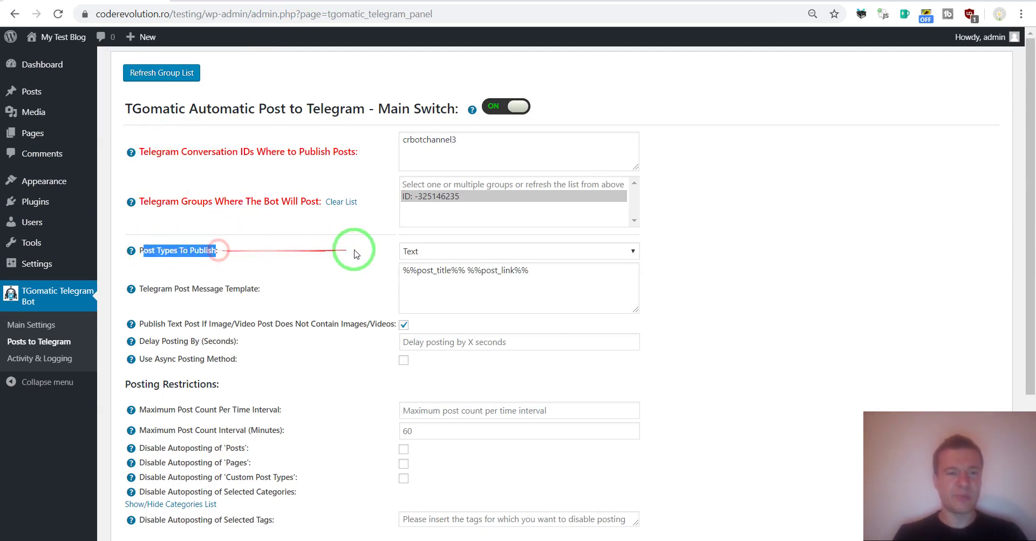
left_click(412, 249)
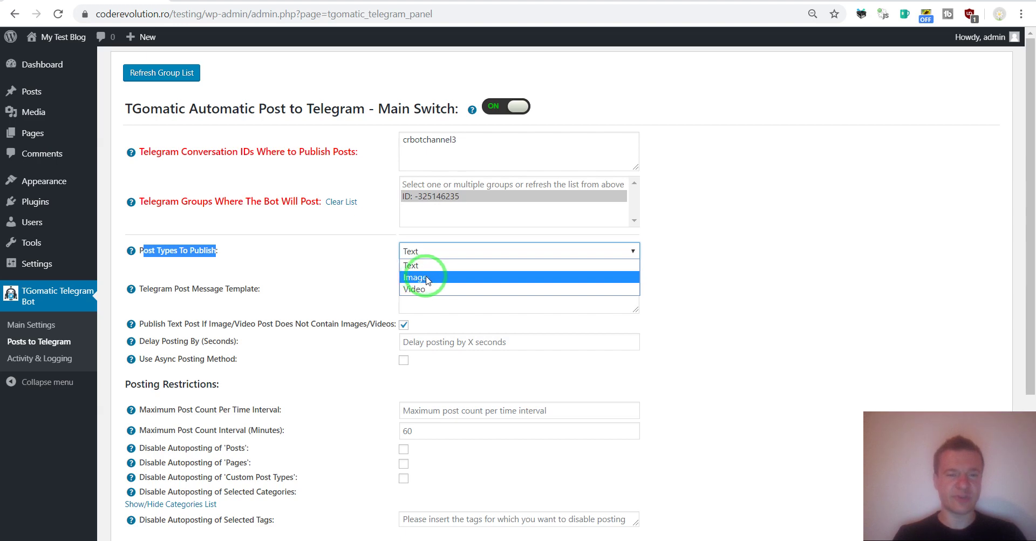
left_click(344, 246)
left_click(309, 247)
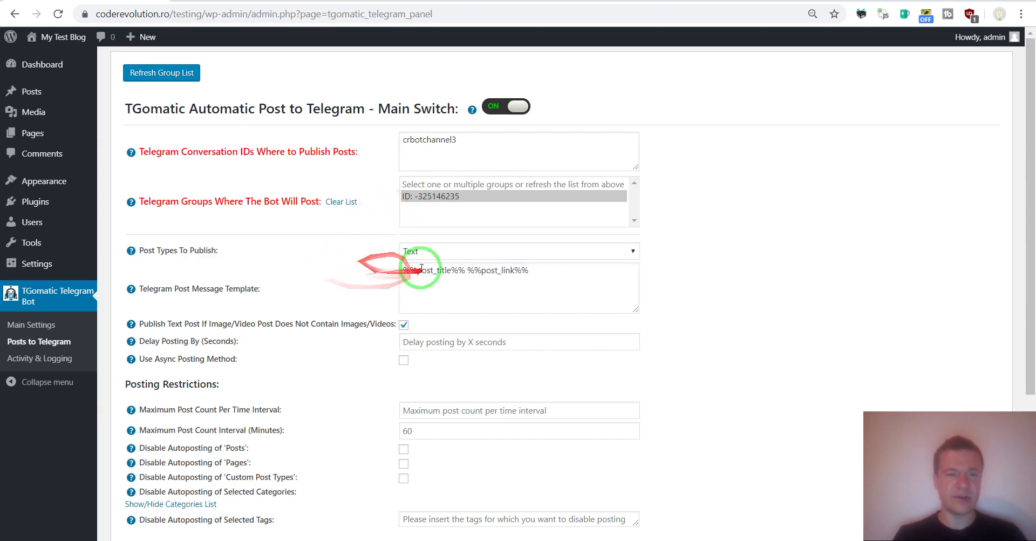
Step: Highlight the %%post_title%% %%post_link%% message template and recheck the post types, still Text
left_click_drag(421, 267, 523, 272)
left_click(373, 312)
left_click(424, 251)
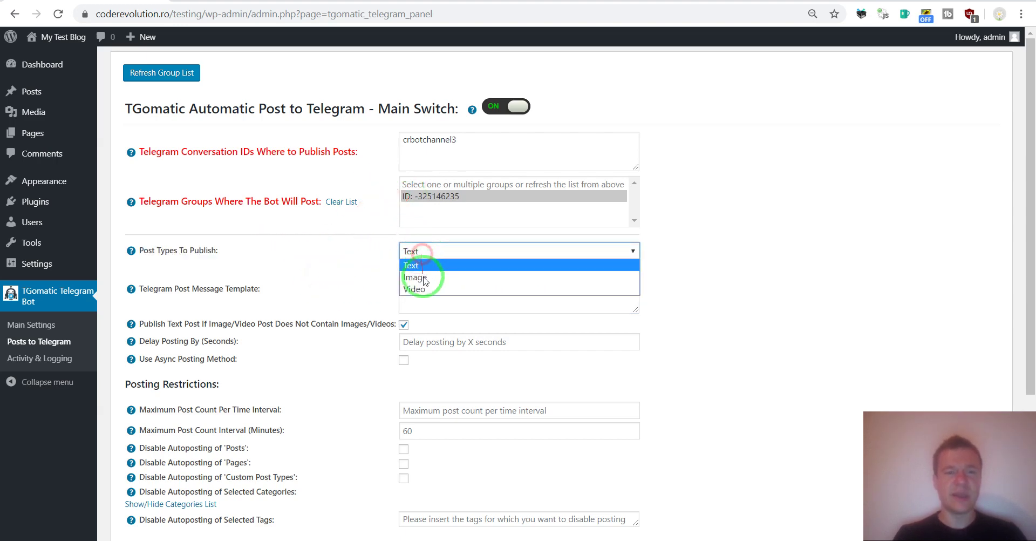
left_click(327, 260)
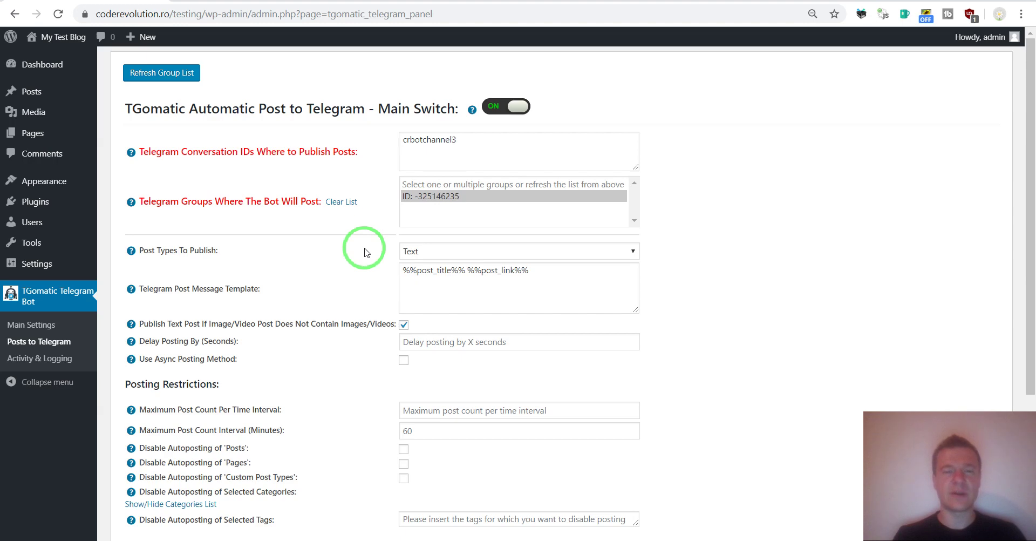
left_click(411, 252)
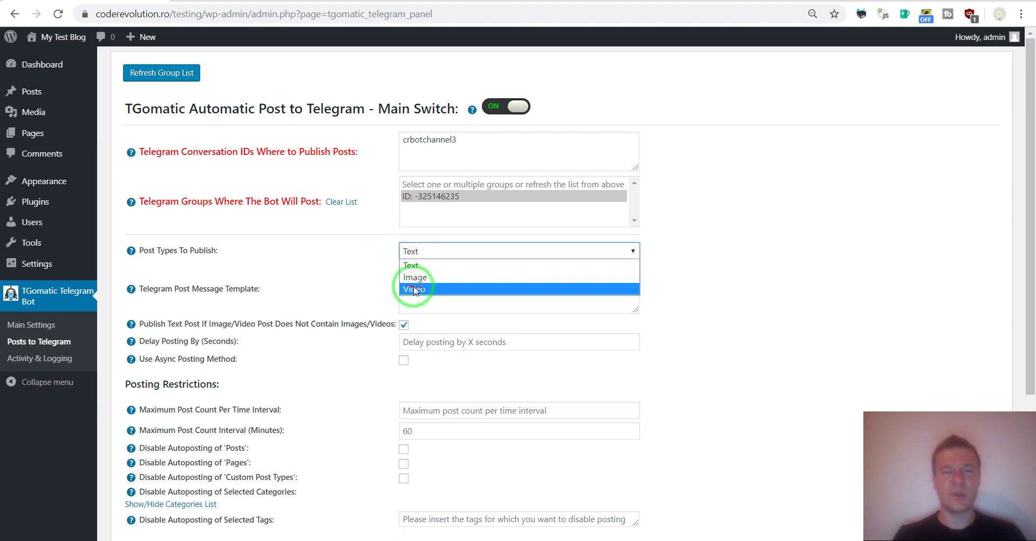
left_click(369, 281)
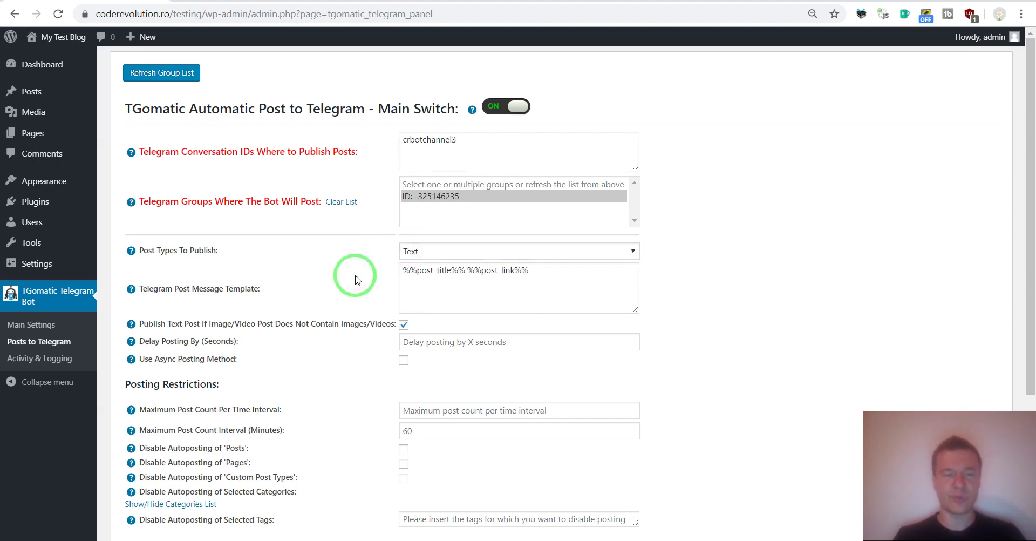
left_click_drag(165, 289, 324, 289)
left_click(411, 270)
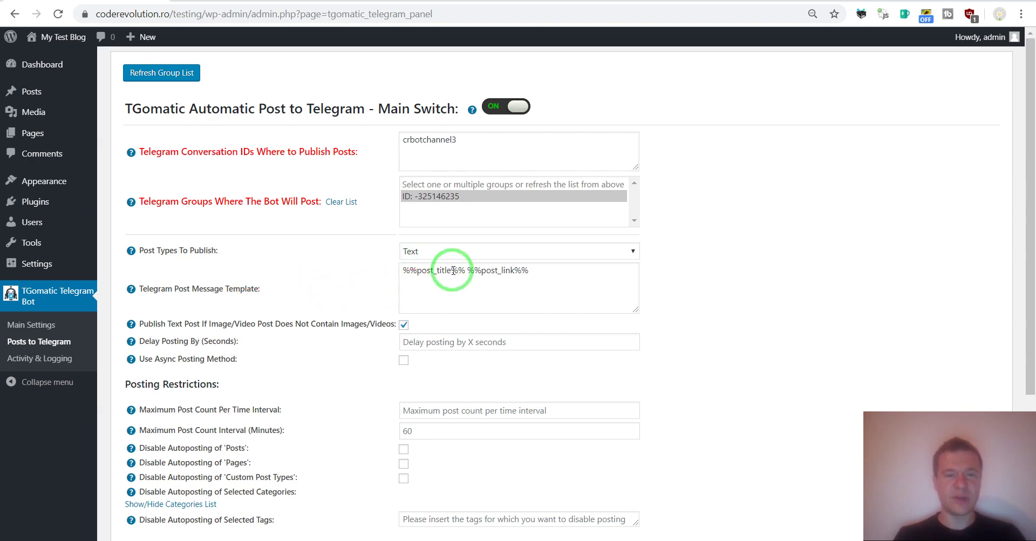
left_click_drag(466, 270, 400, 270)
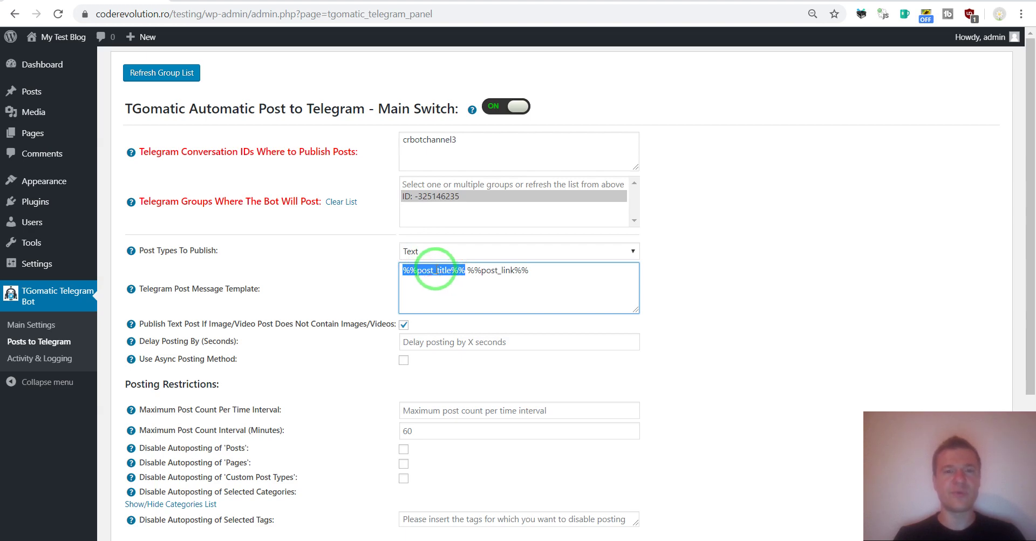
left_click_drag(471, 270, 529, 271)
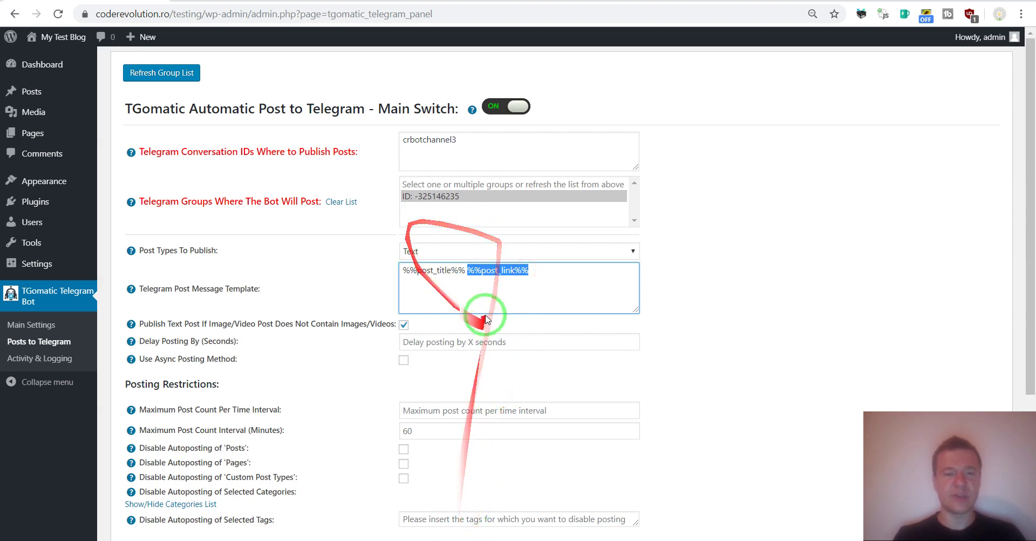
key("alt+Tab")
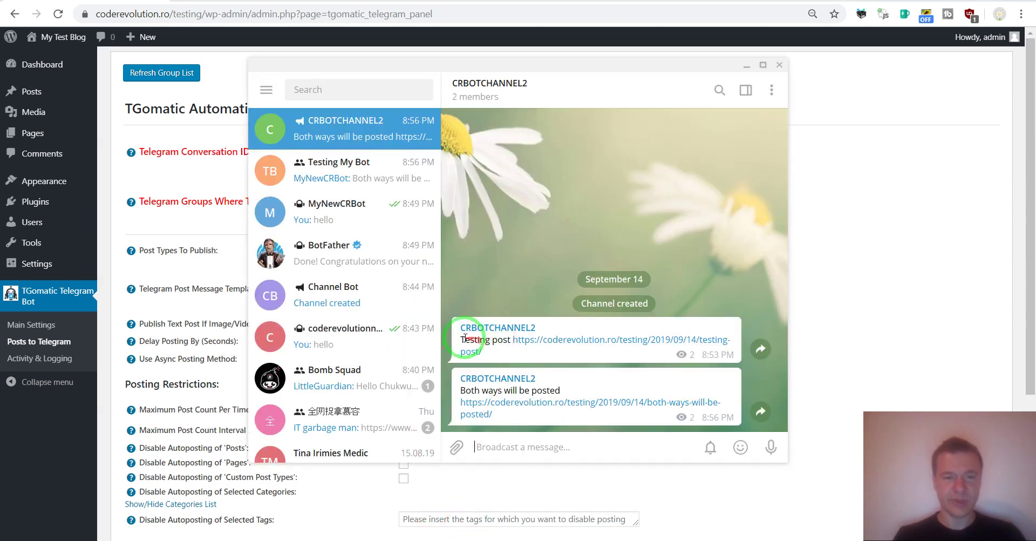
left_click_drag(460, 339, 511, 339)
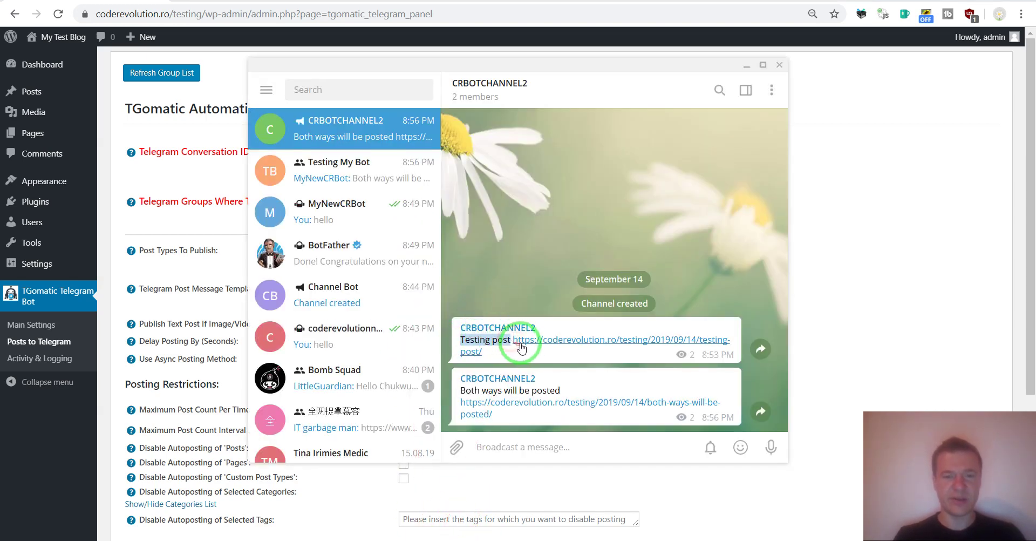
left_click(212, 406)
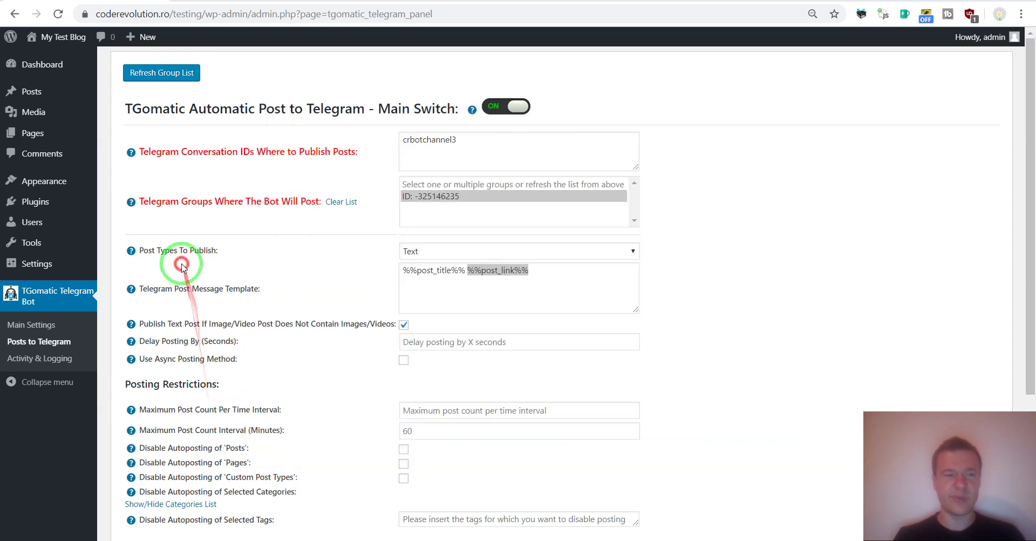
mouse_move(142, 289)
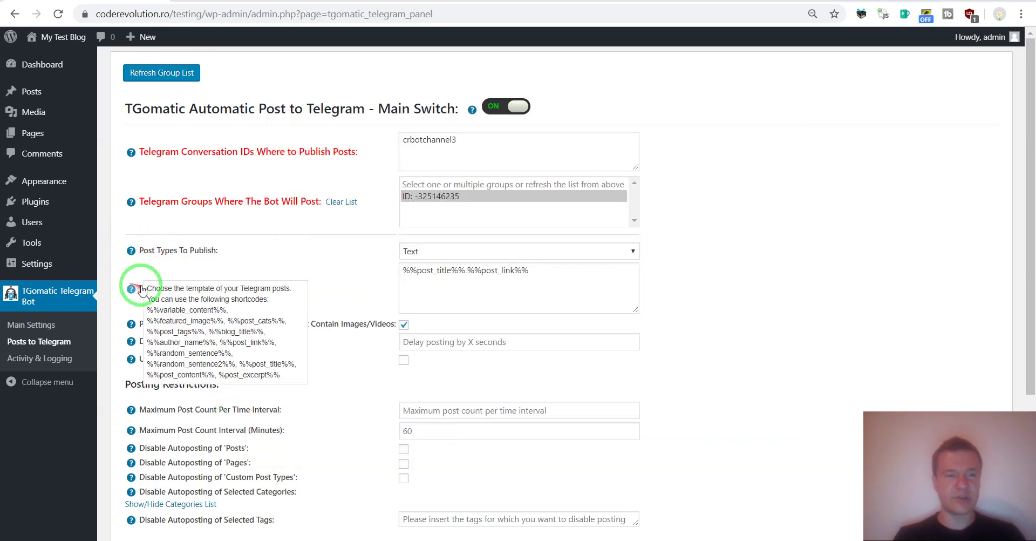
left_click_drag(155, 313, 287, 379)
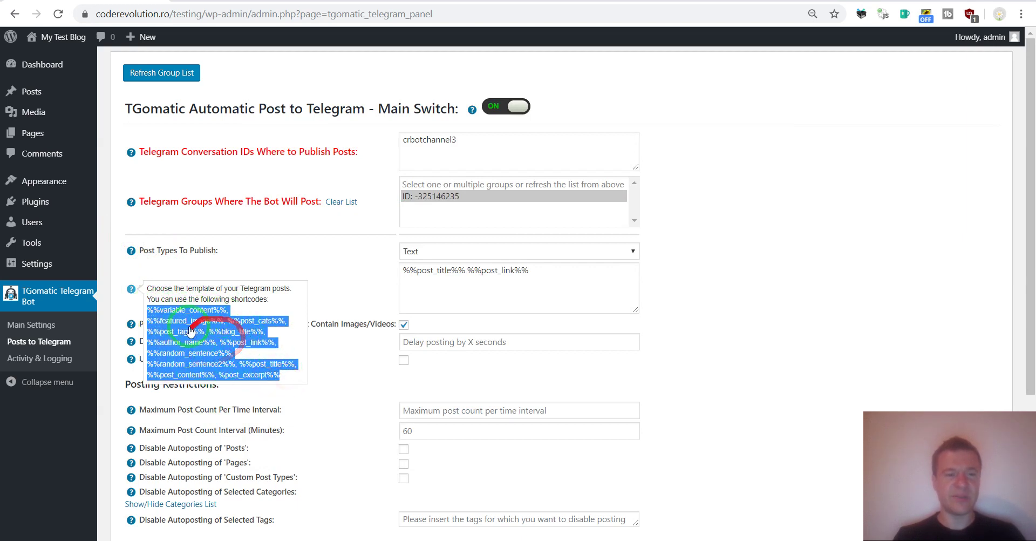
Step: Find the text-post fallback option for media-less image/video posts and recheck post types, keeping Text
scroll(335, 271, "down", 2)
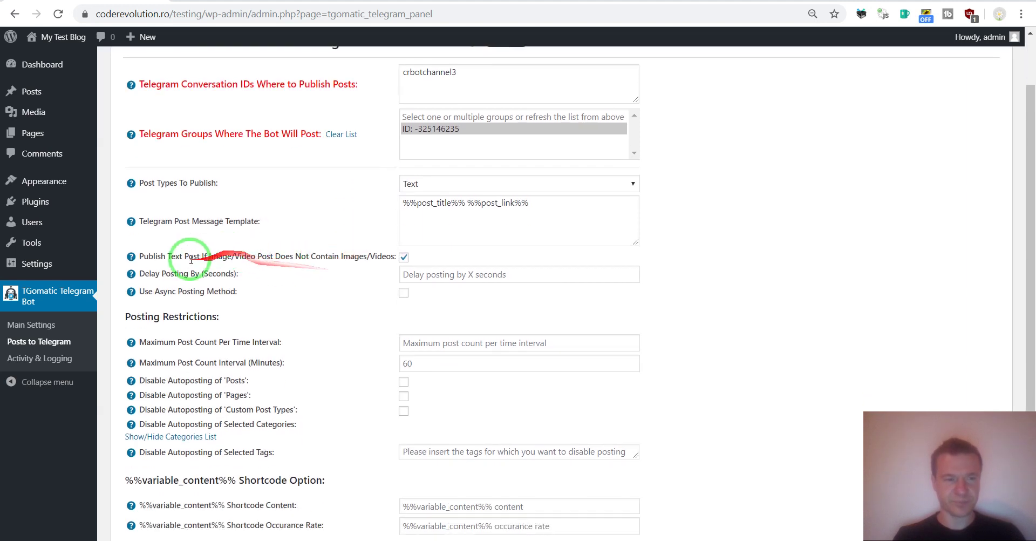
left_click(164, 258)
left_click_drag(164, 257, 351, 255)
left_click(364, 255)
double_click(382, 256)
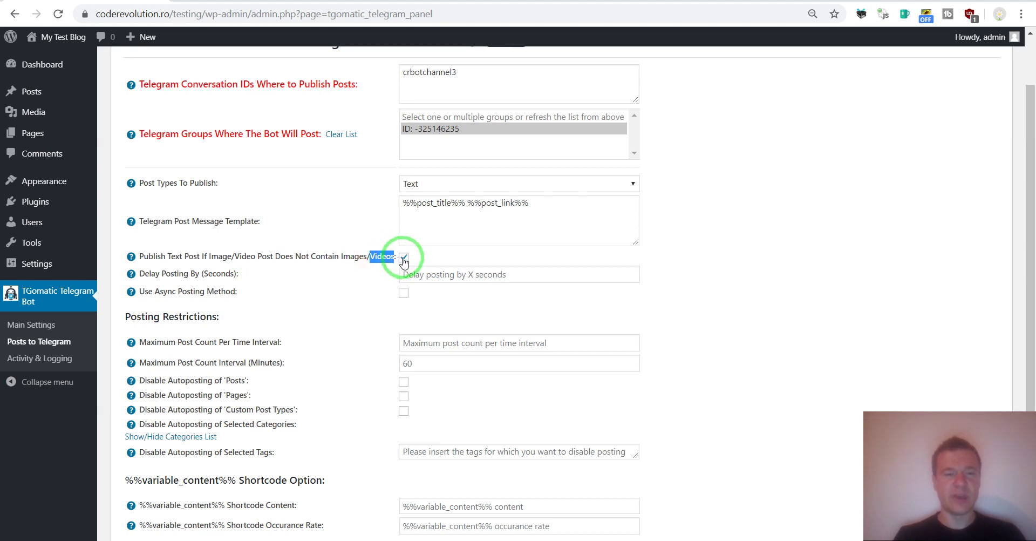
left_click(412, 184)
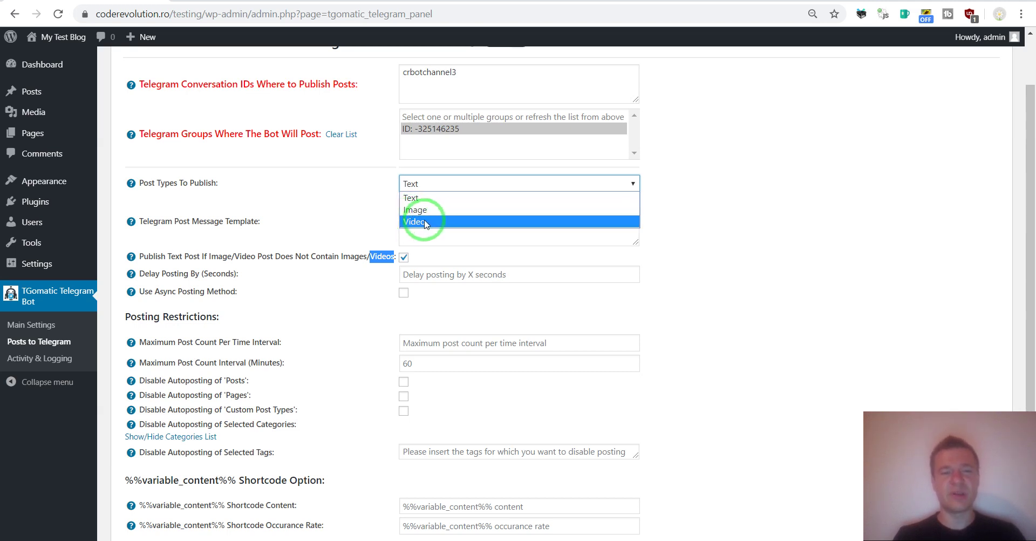
left_click(171, 255)
Step: Untick the text fallback for media-less posts, leaving posting delay empty and async posting off
left_click_drag(171, 254, 403, 200)
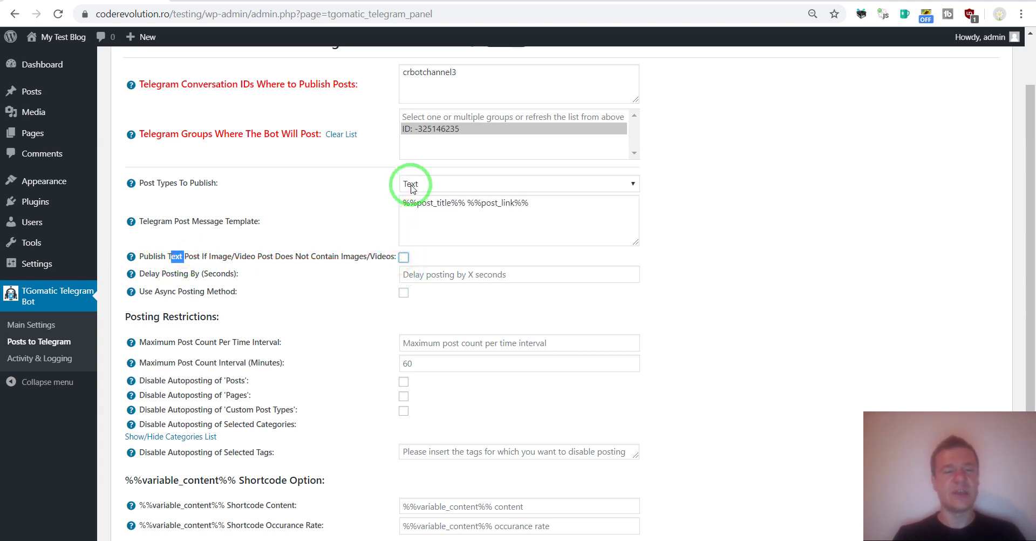
left_click(411, 184)
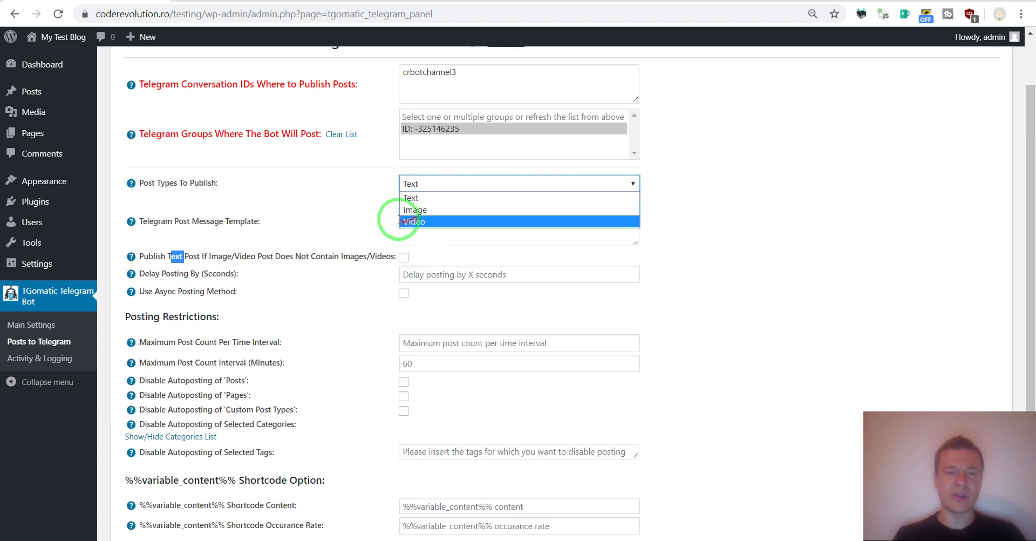
left_click(382, 255)
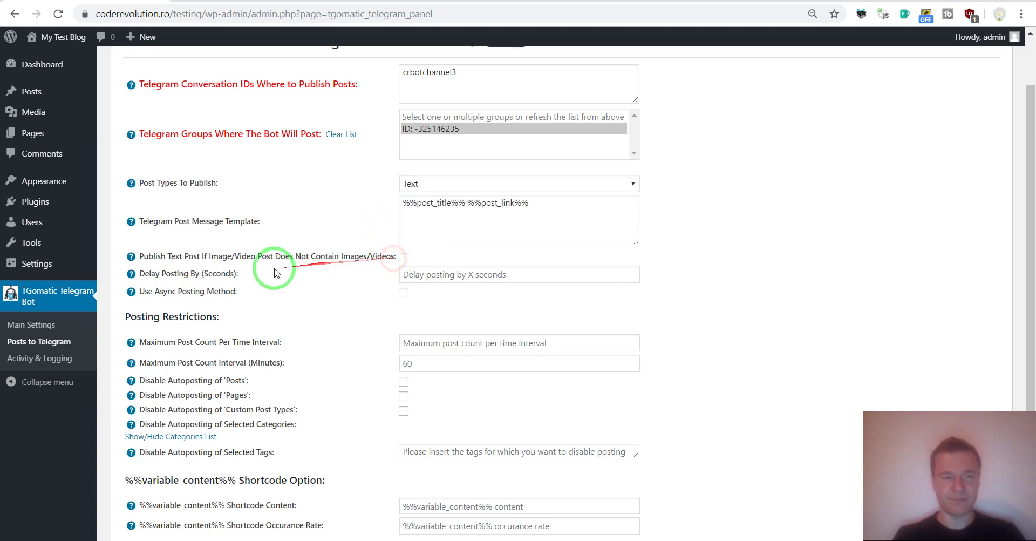
left_click_drag(186, 278, 237, 274)
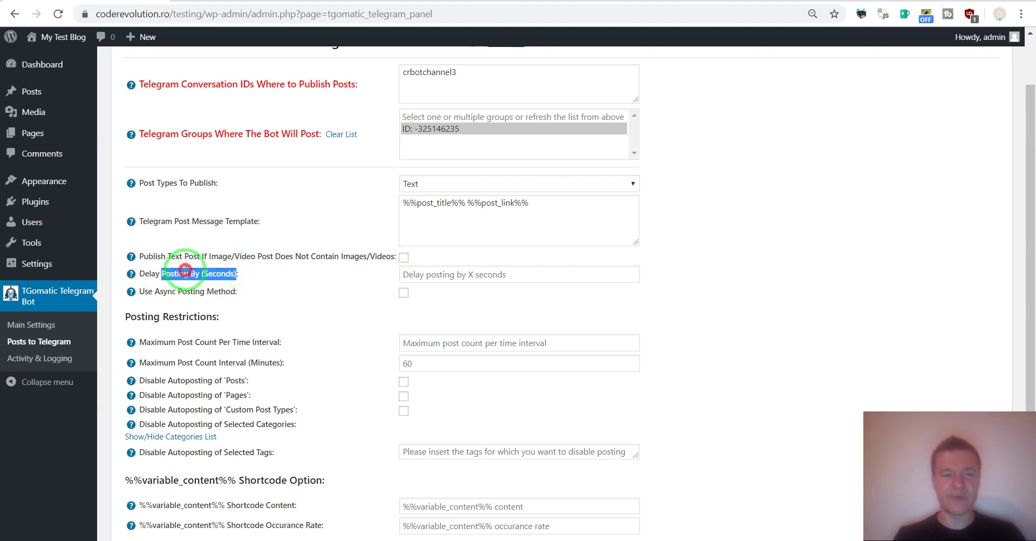
left_click_drag(155, 292, 236, 291)
scroll(308, 298, "down", 1)
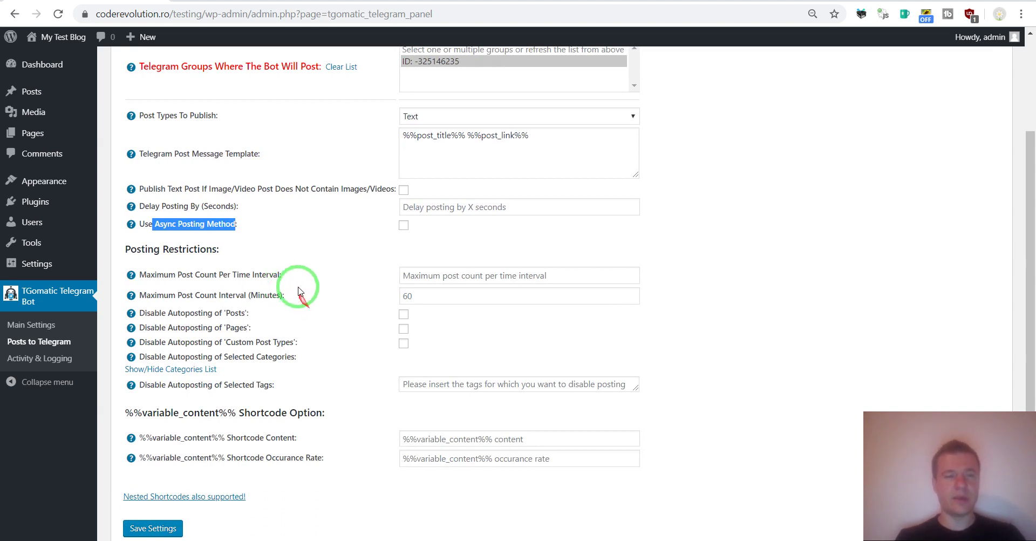
left_click_drag(155, 224, 175, 224)
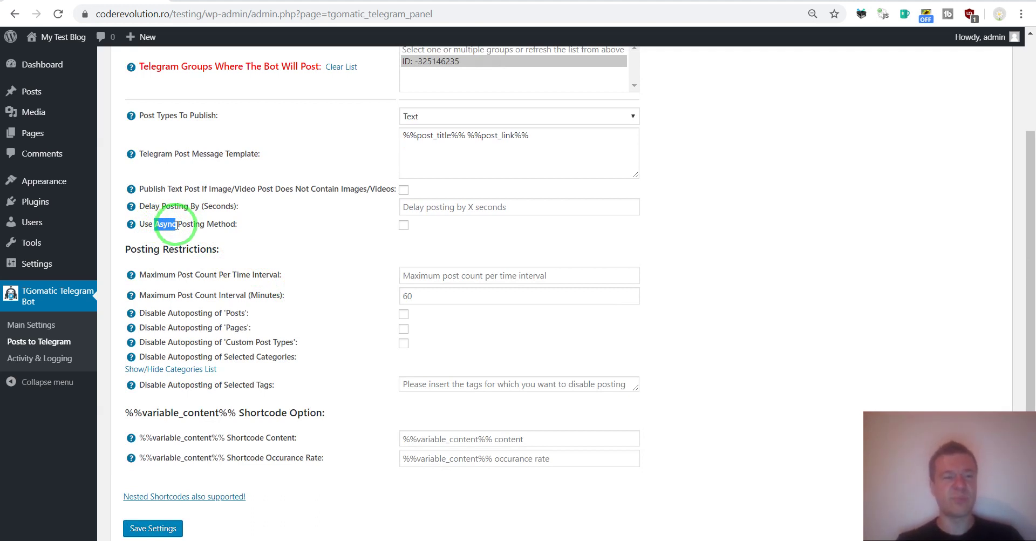
left_click_drag(178, 224, 206, 223)
left_click(141, 271)
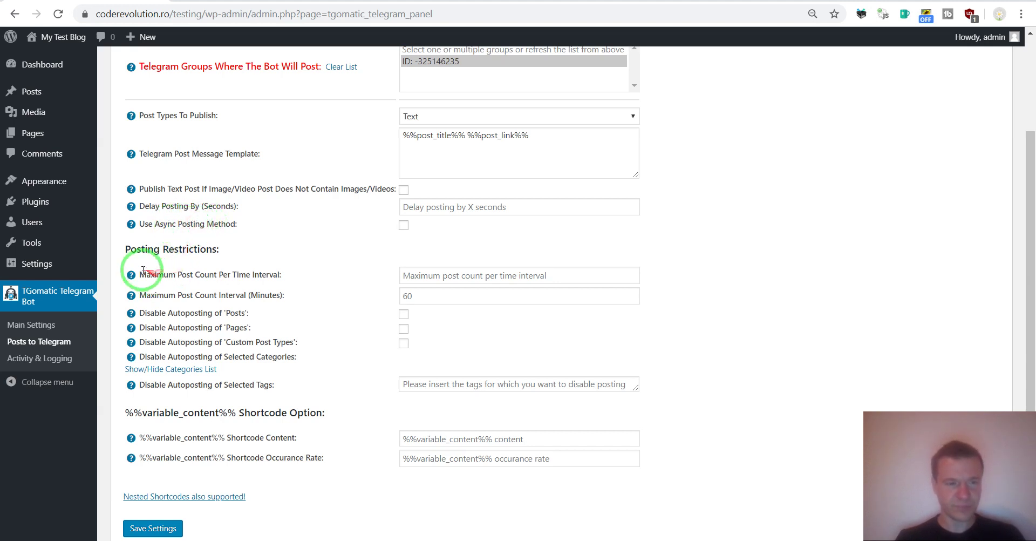
left_click_drag(142, 274, 266, 276)
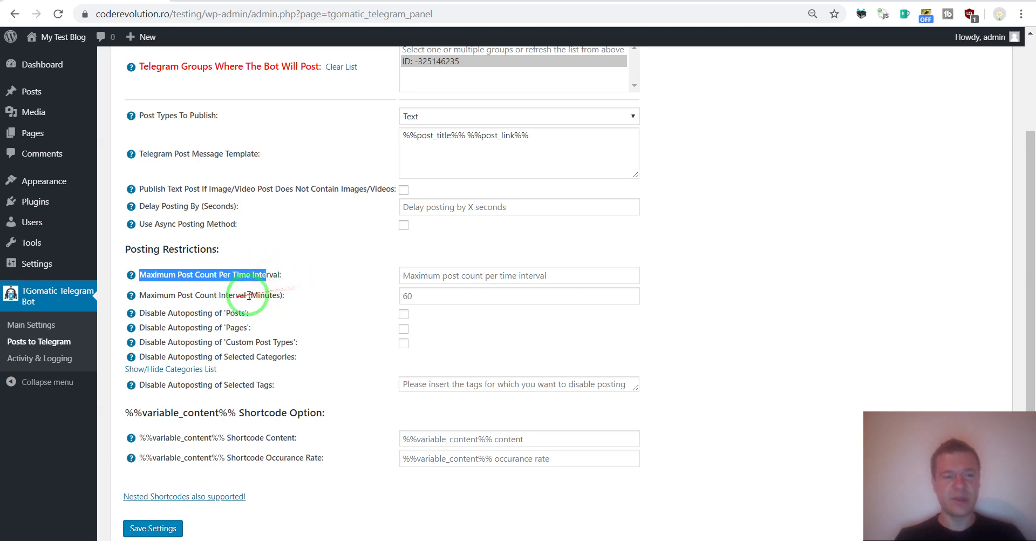
left_click(406, 296)
left_click_drag(176, 296, 393, 294)
left_click(408, 274)
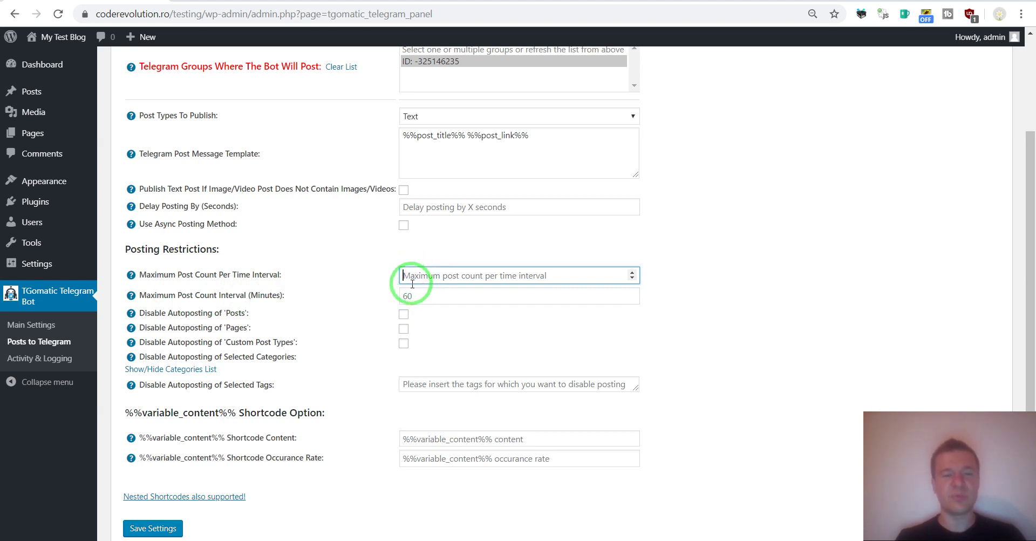
left_click(407, 295)
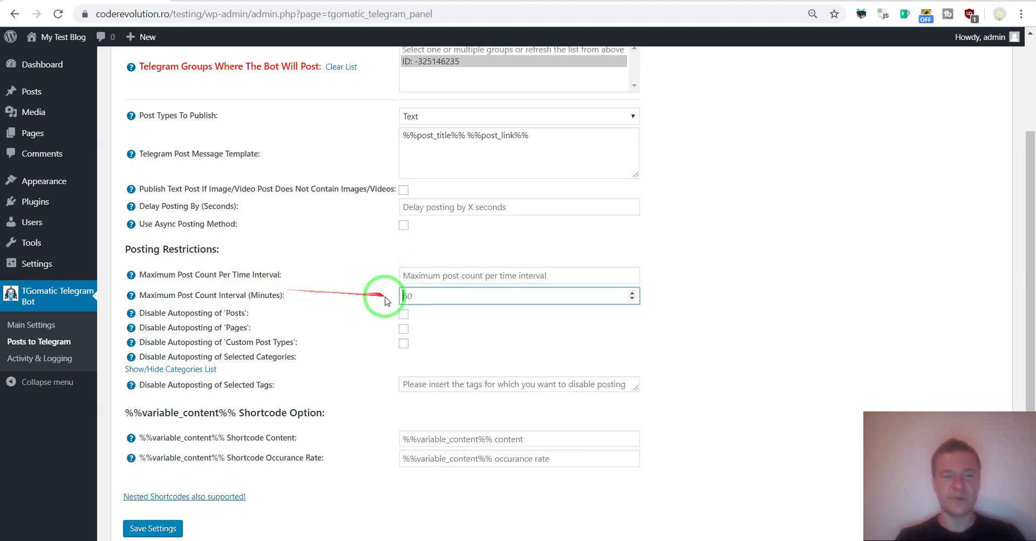
left_click(408, 295)
left_click(408, 275)
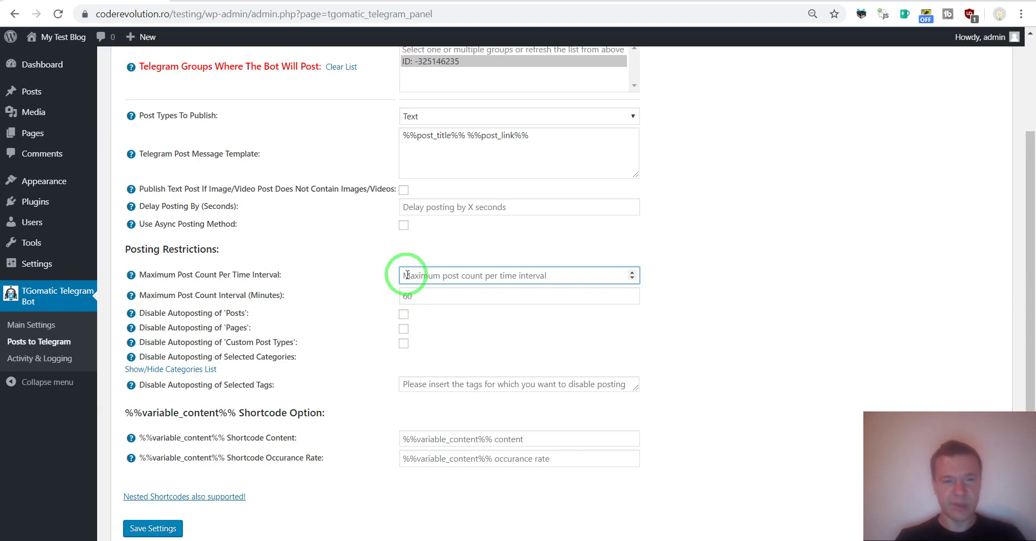
left_click(408, 294)
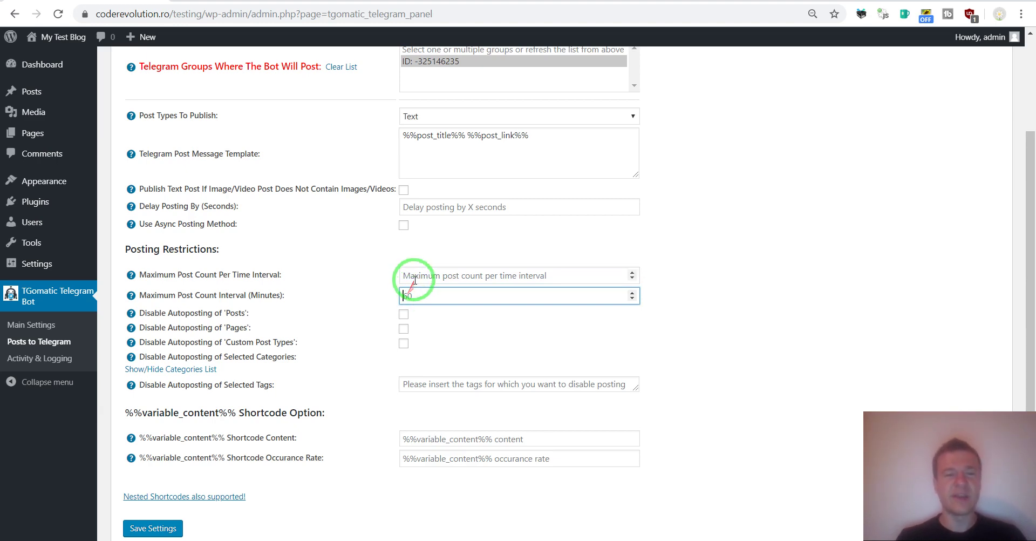
left_click(412, 278)
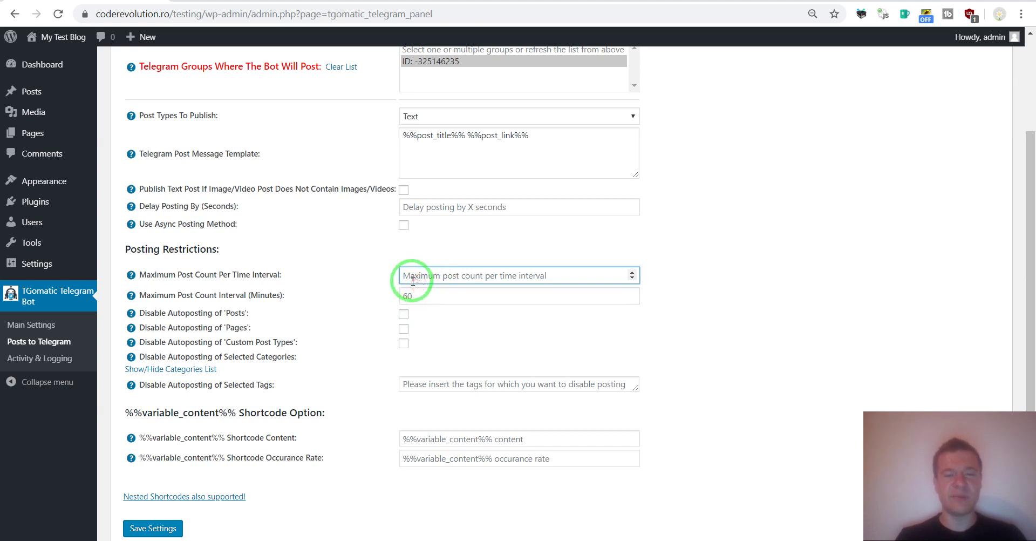
left_click(409, 295)
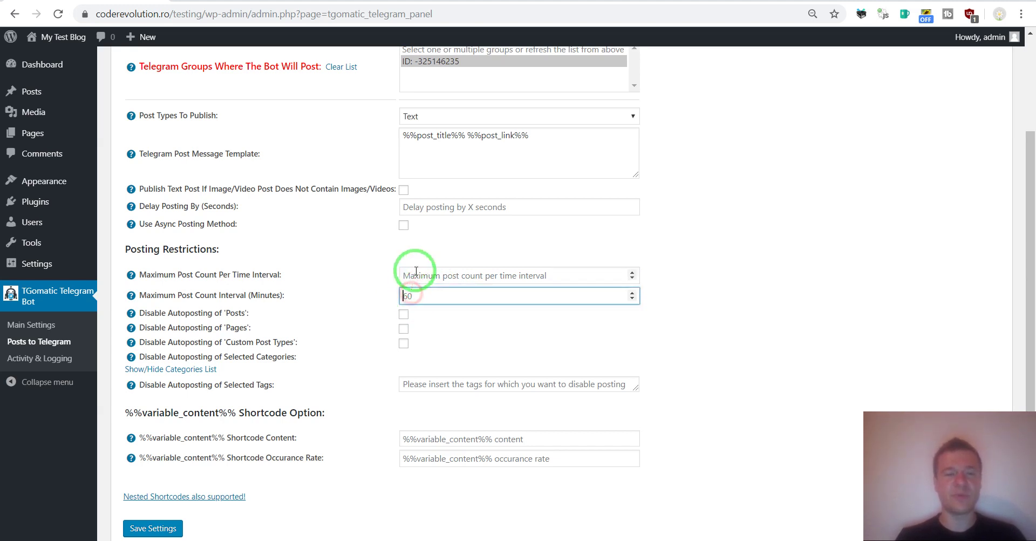
left_click_drag(167, 313, 289, 342)
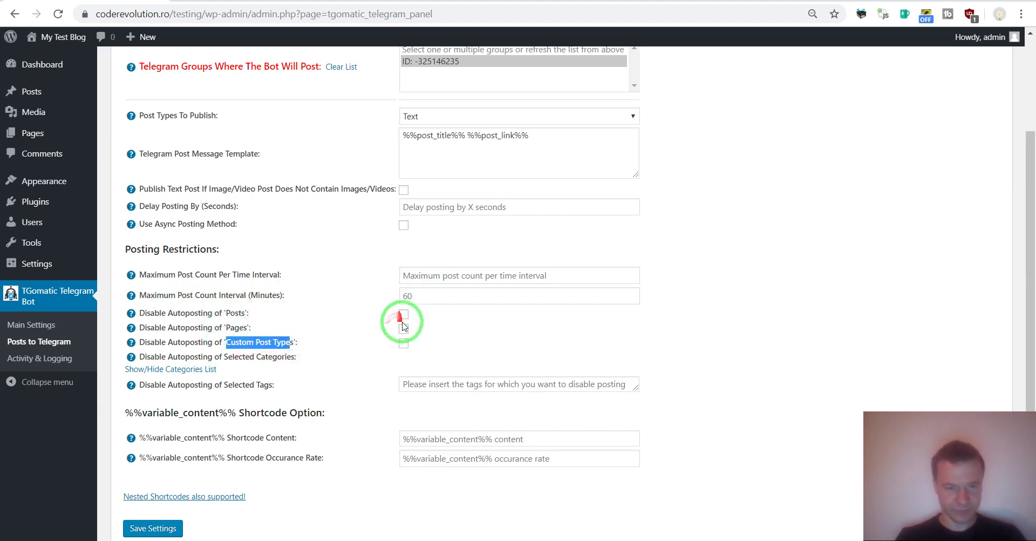
scroll(280, 333, "down", 1)
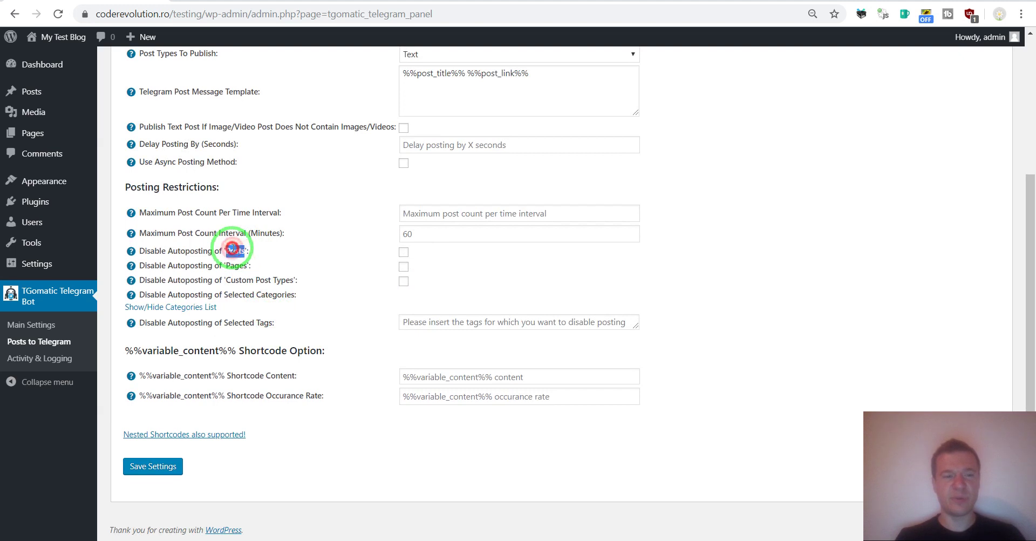
double_click(233, 282)
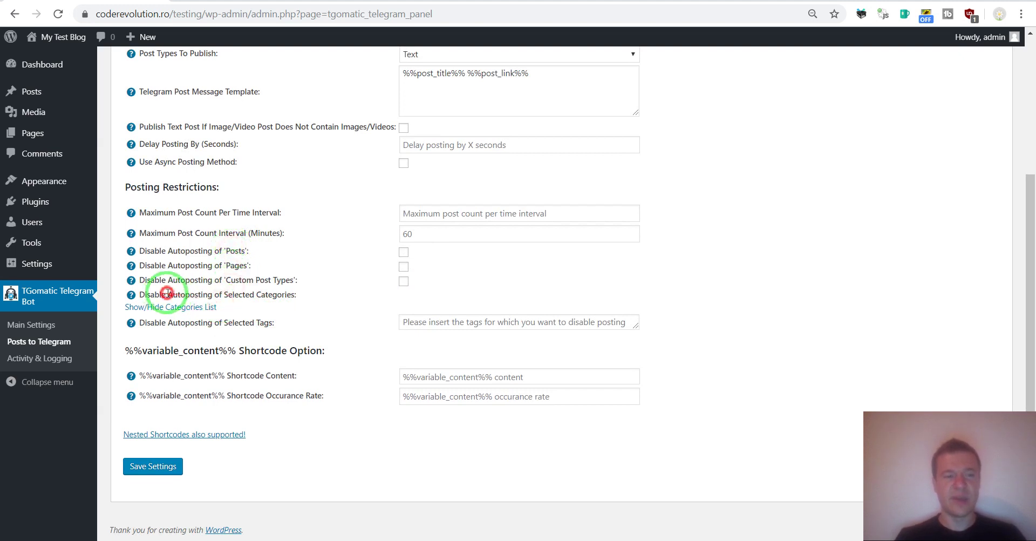
left_click_drag(168, 295, 277, 294)
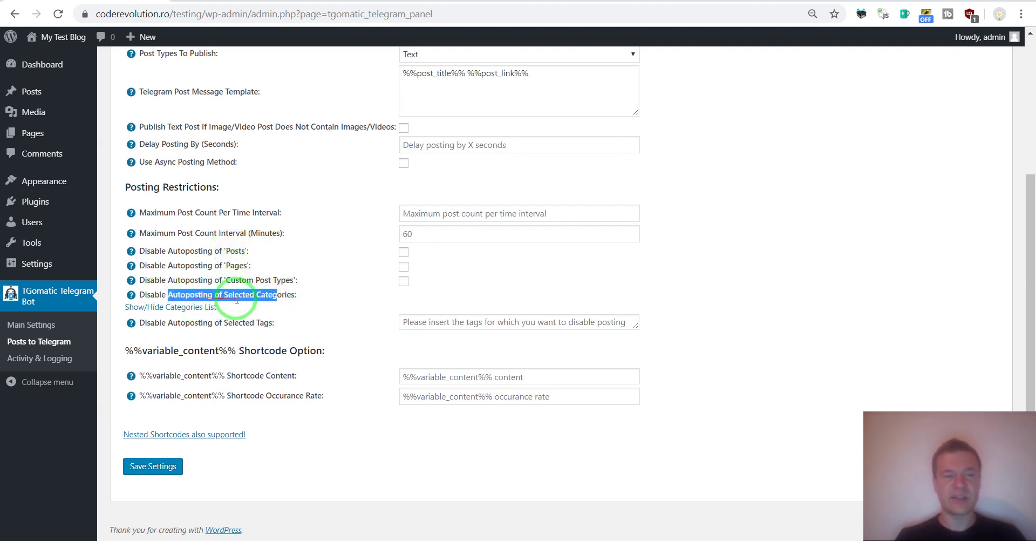
left_click(286, 306)
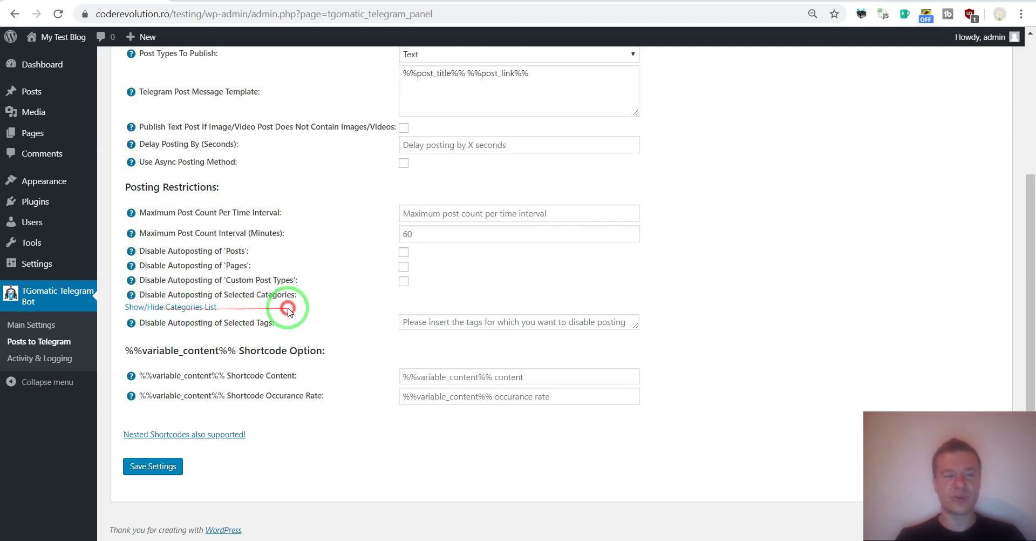
left_click_drag(173, 322, 240, 323)
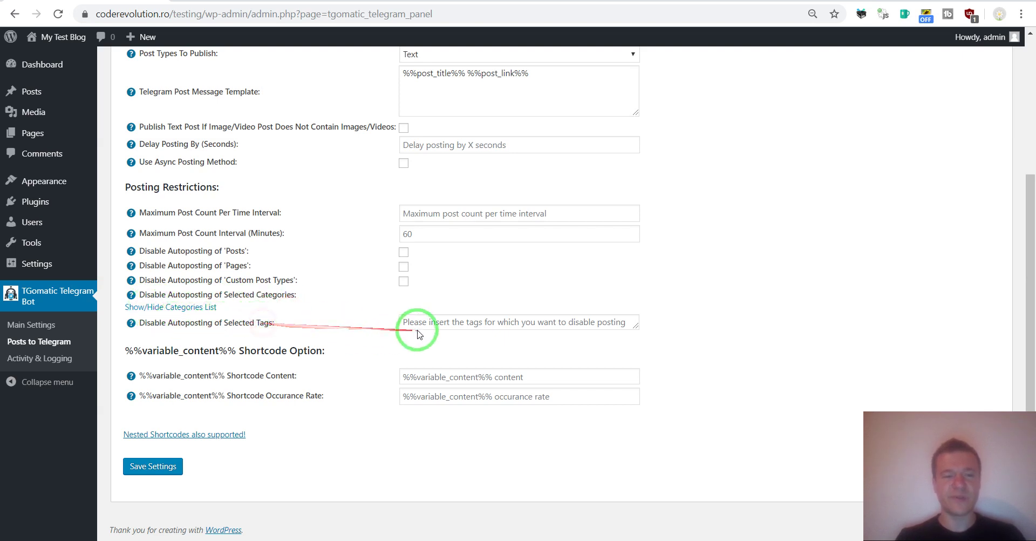
left_click(475, 324)
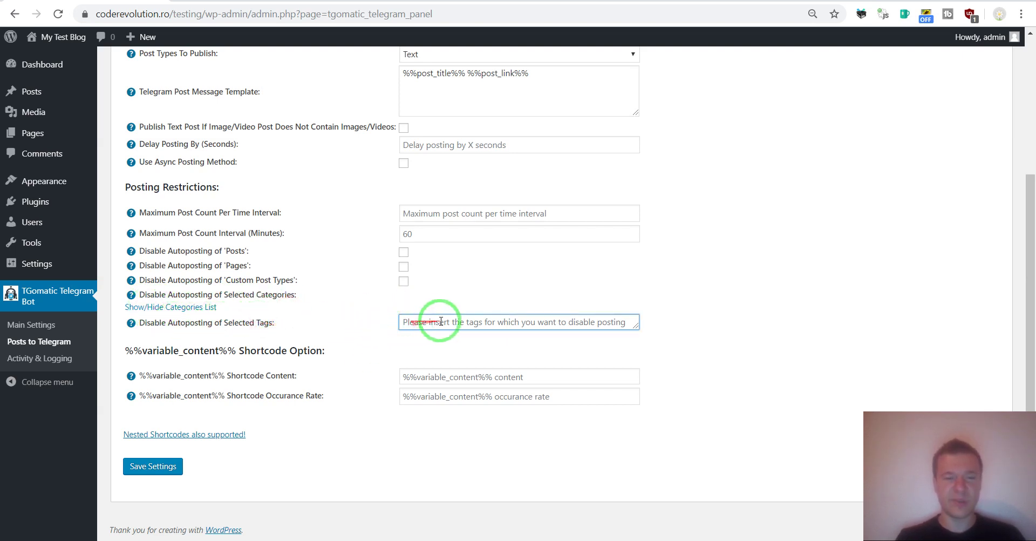
left_click_drag(139, 376, 221, 378)
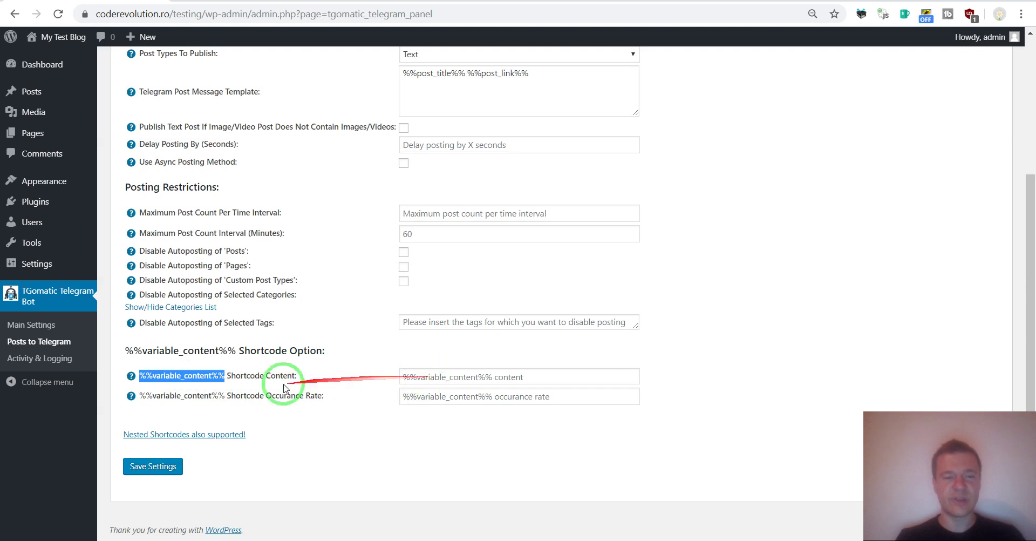
left_click(418, 396)
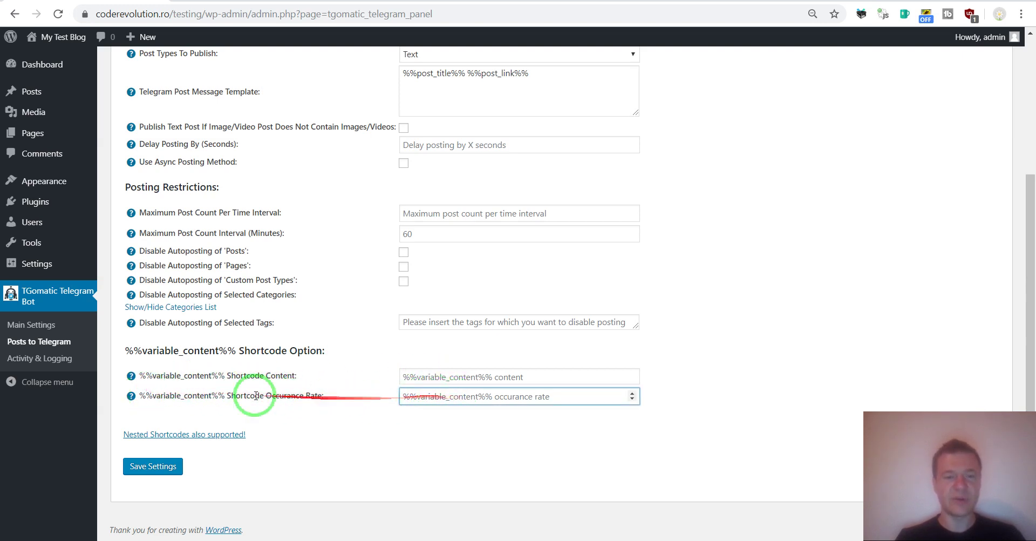
mouse_move(135, 402)
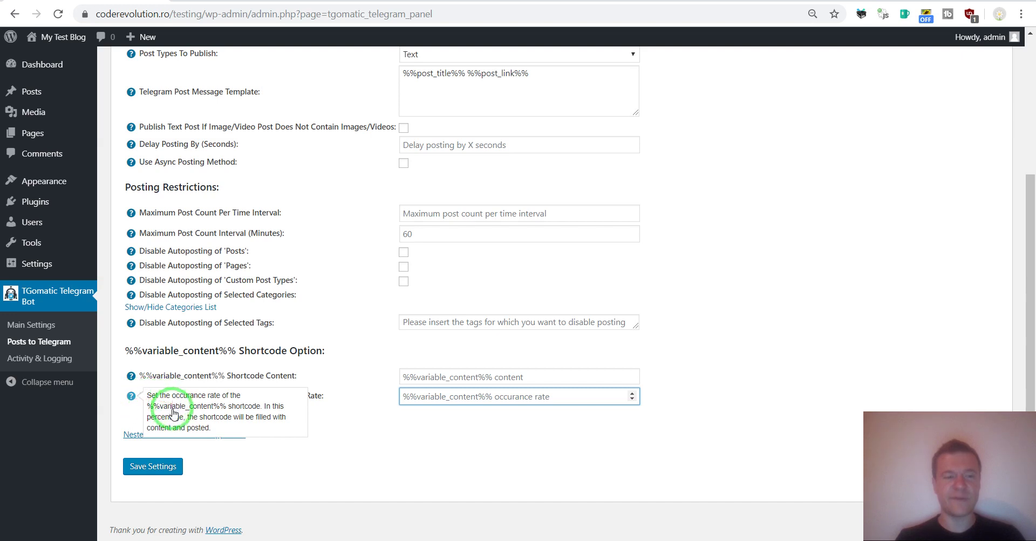
left_click_drag(153, 406, 234, 410)
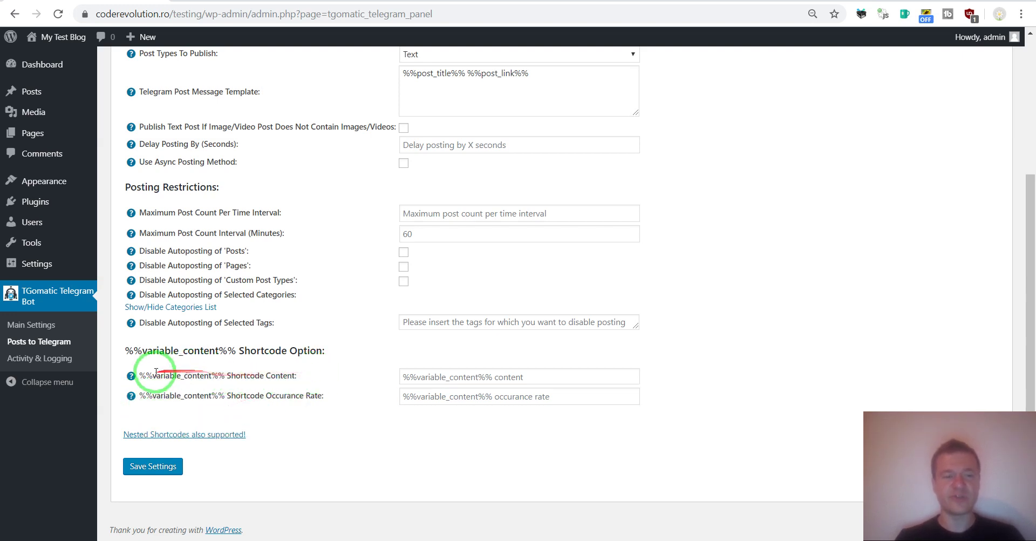
left_click_drag(134, 377, 211, 374)
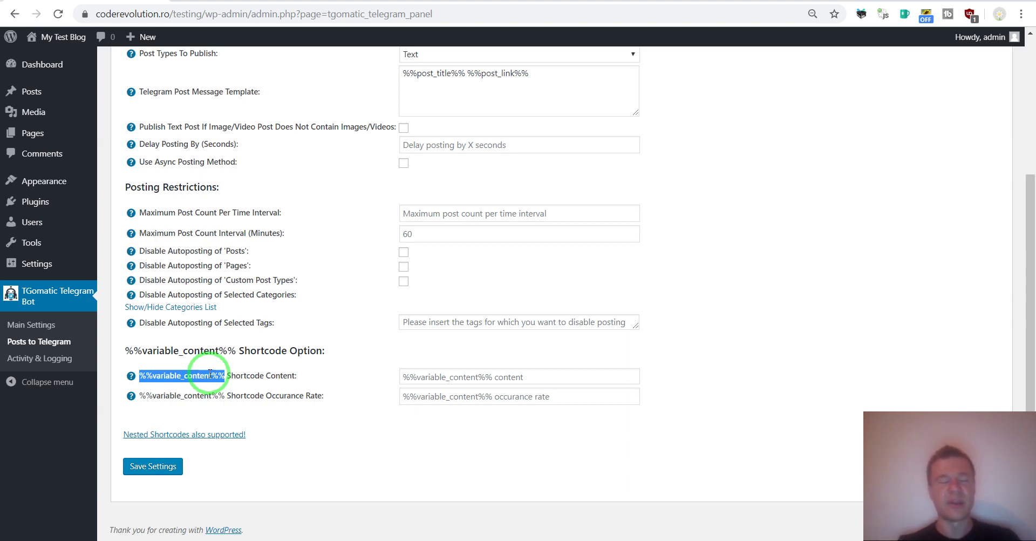
scroll(220, 281, "up", 2)
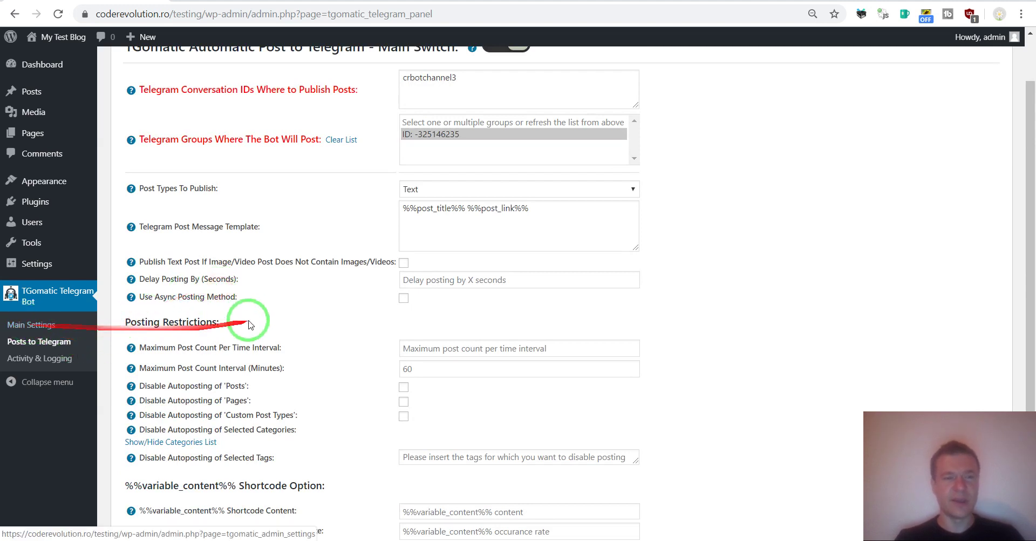
scroll(253, 329, "up", 1)
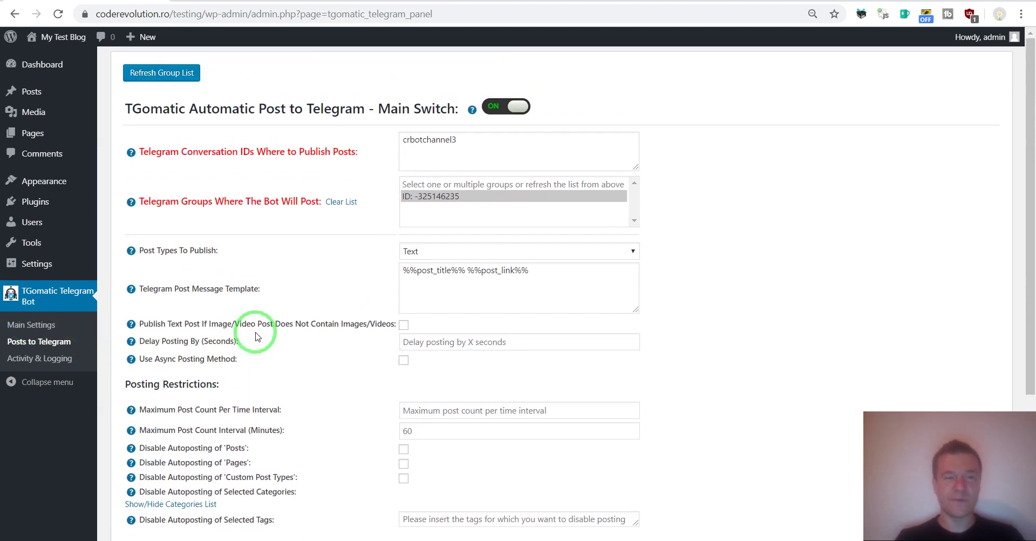